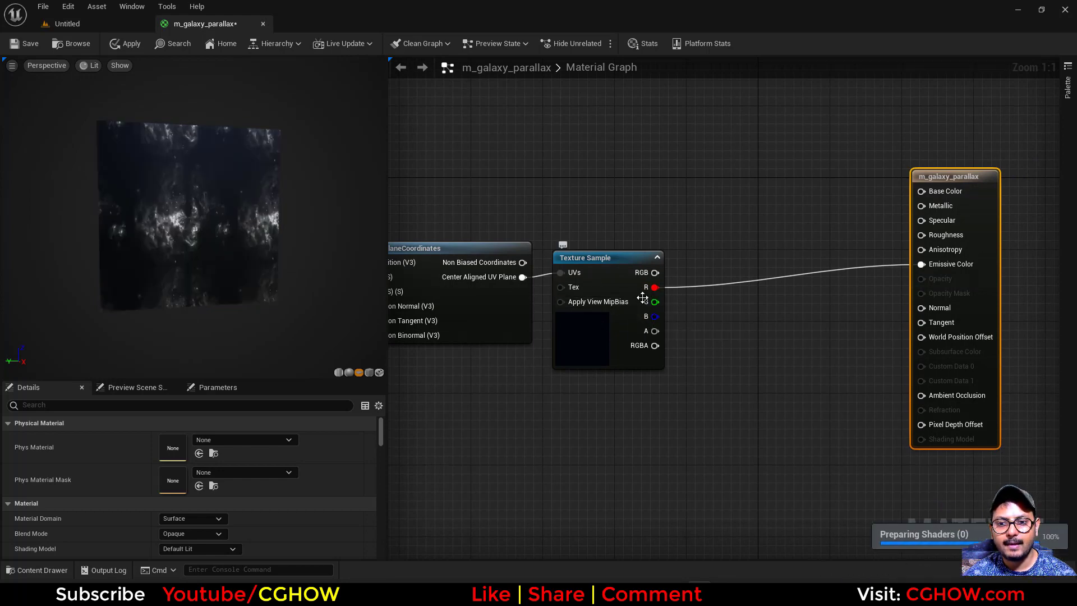
# - Preview the texture sample's G, B and RGB outputs one after another through the material's Emissive Color
pyautogui.moveTo(655, 302); pyautogui.dragTo(933, 267)
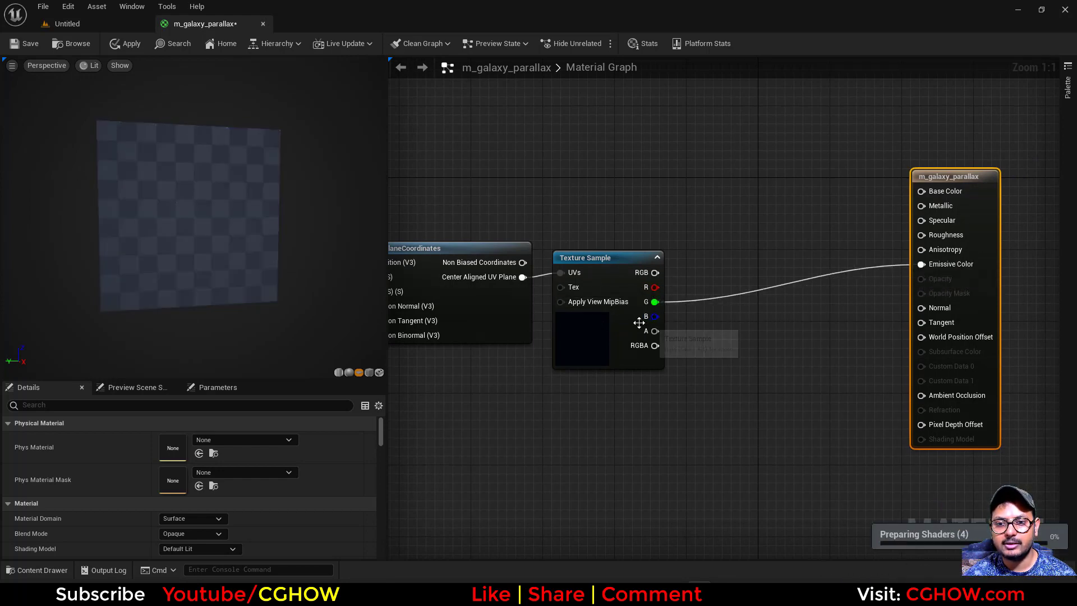
pyautogui.moveTo(654, 316); pyautogui.dragTo(948, 264)
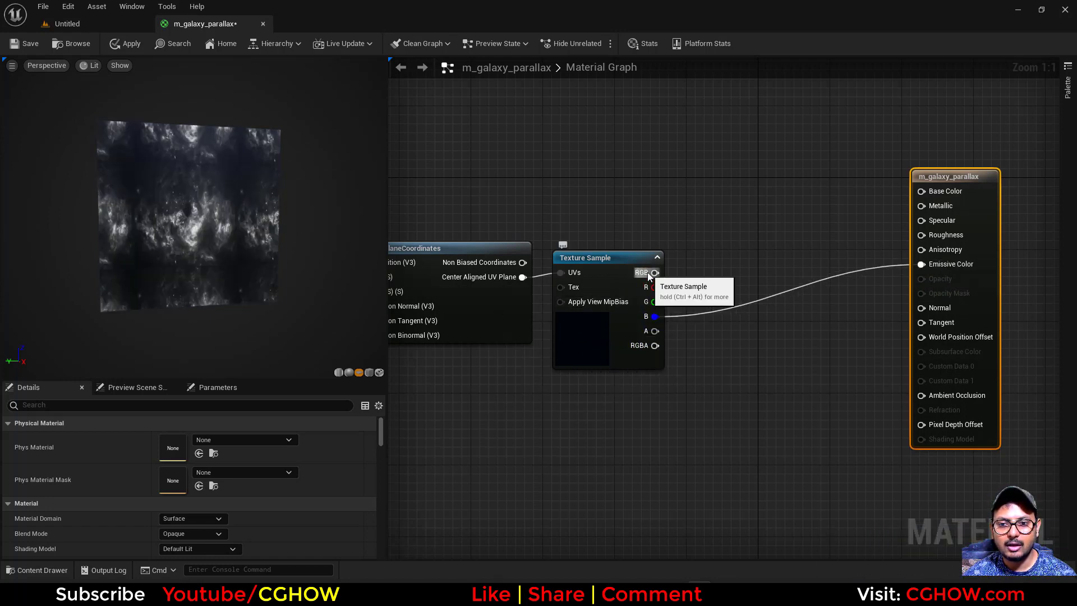
pyautogui.moveTo(655, 273); pyautogui.dragTo(951, 263)
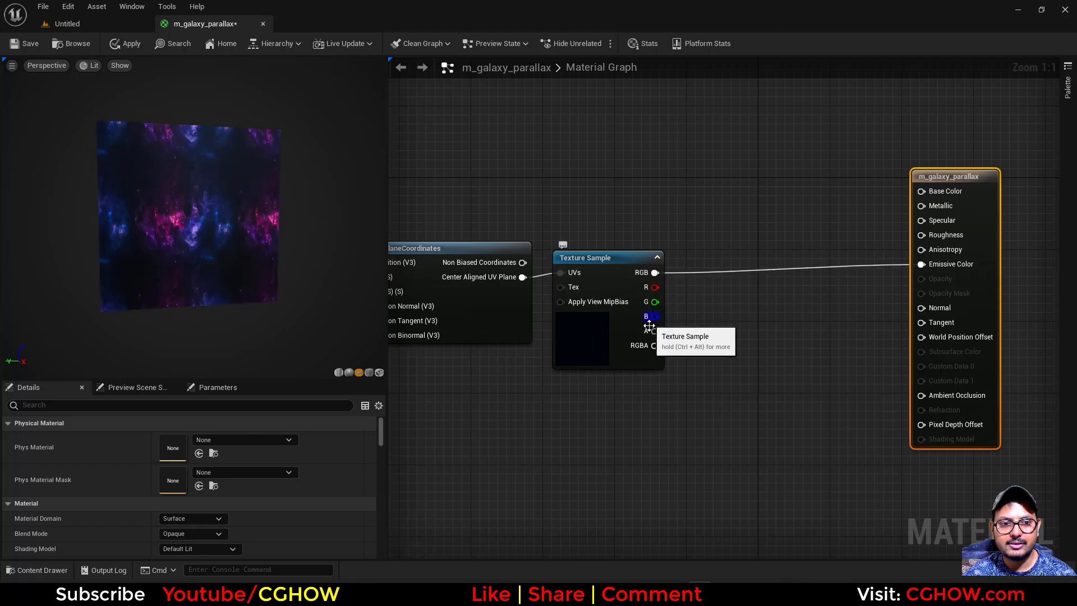
# - Add a Multiply node beside the texture sample and place a copy of the Texture Sample above the original
pyautogui.moveTo(647, 445); pyautogui.dragTo(675, 452, button='right')
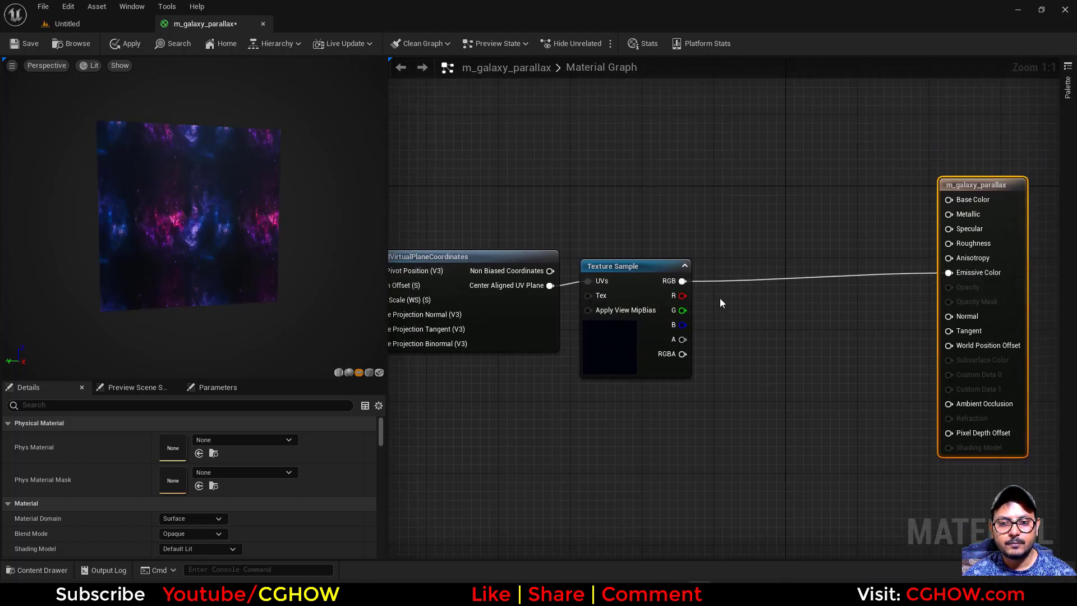
pyautogui.click(713, 210)
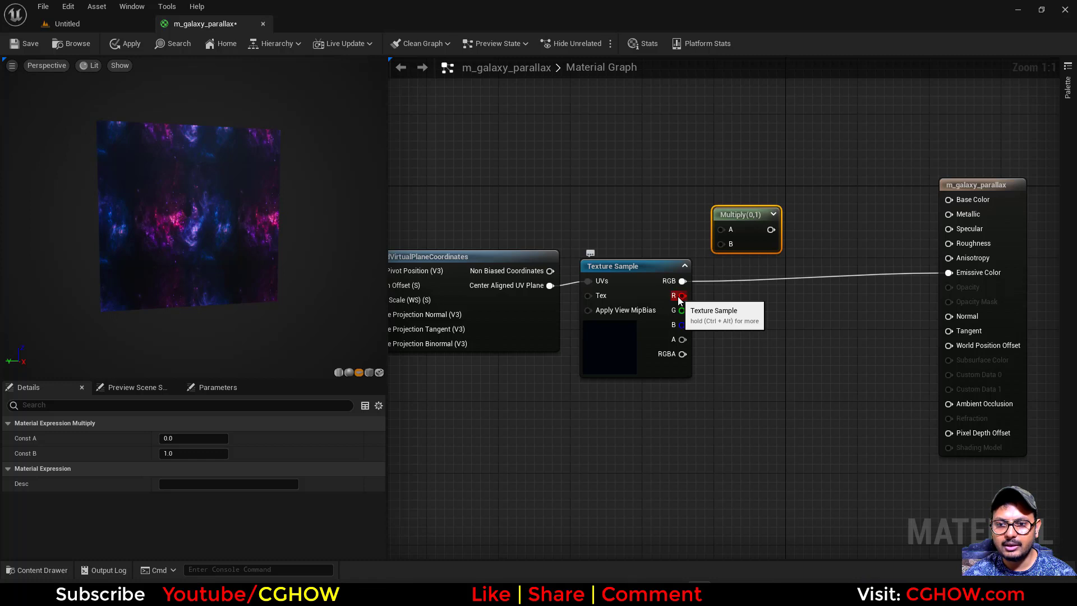
pyautogui.click(627, 332)
pyautogui.hotkey('ctrl', 'c')
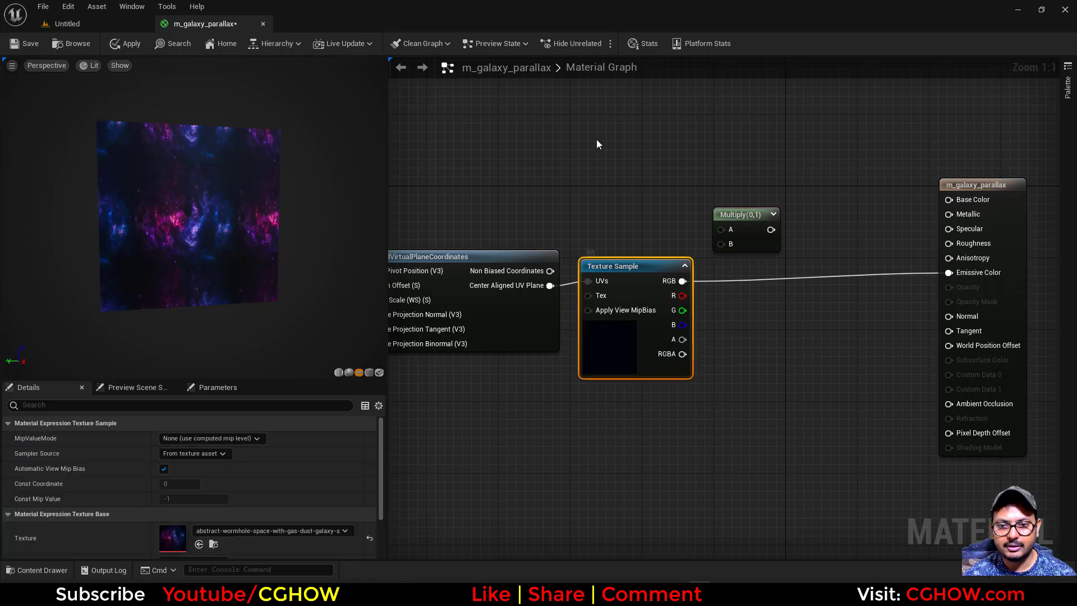
pyautogui.hotkey('ctrl', 'v')
pyautogui.moveTo(601, 154); pyautogui.dragTo(573, 145)
# - Multiply the upper texture's R output by the lower texture's RGB output and feed the product into Emissive Color
pyautogui.moveTo(673, 160); pyautogui.dragTo(722, 231)
pyautogui.moveTo(682, 281); pyautogui.dragTo(724, 240)
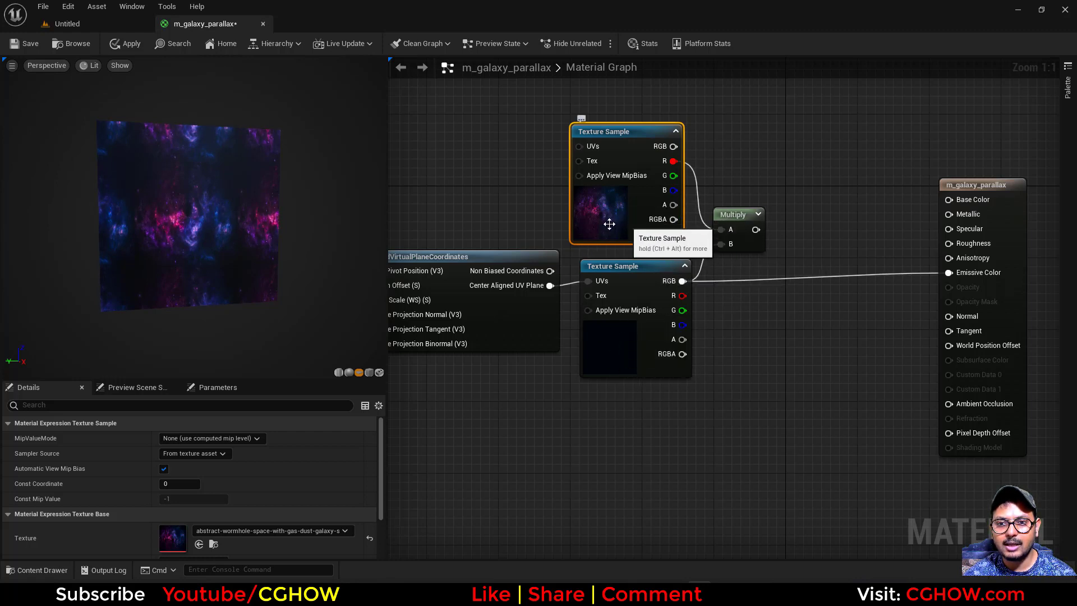
pyautogui.moveTo(756, 229); pyautogui.dragTo(953, 273)
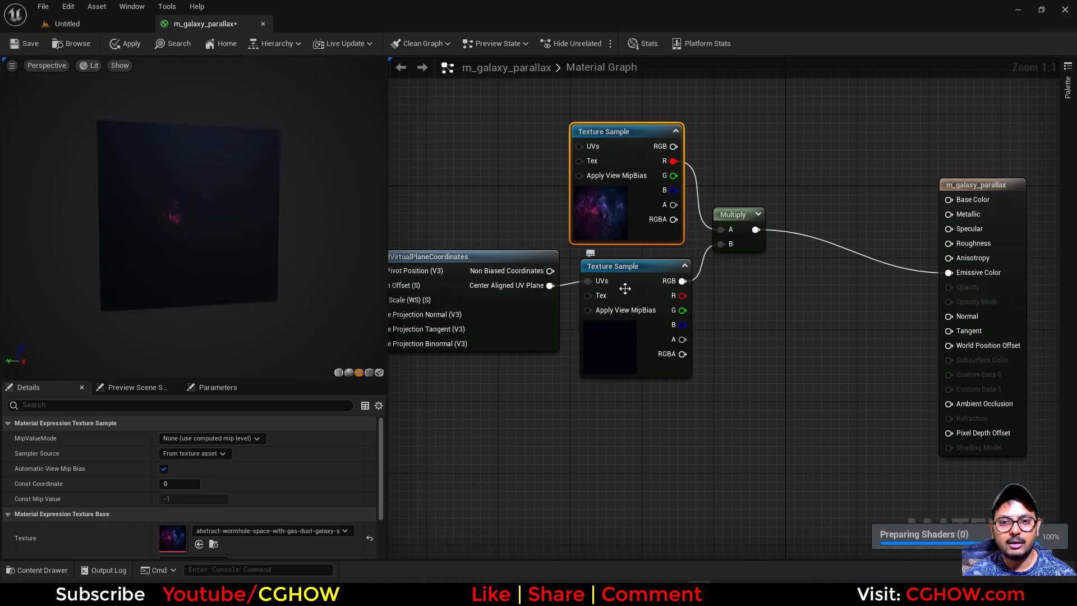
pyautogui.moveTo(227, 238)
pyautogui.mouseDown()
pyautogui.moveTo(194, 263)
pyautogui.moveTo(173, 236)
pyautogui.moveTo(213, 239)
pyautogui.mouseUp()
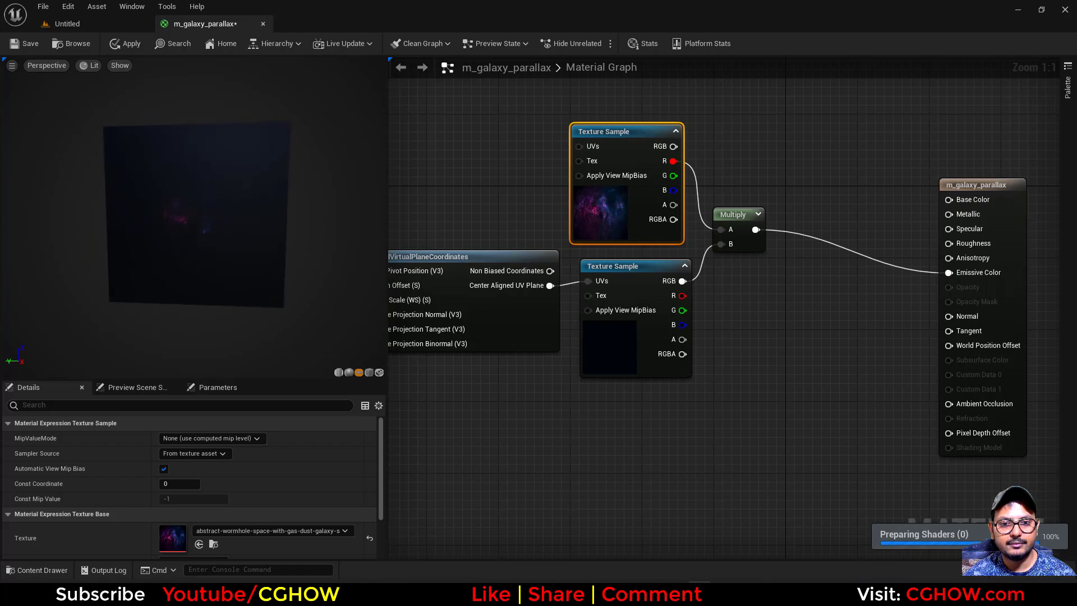
# - Move the m_galaxy_parallax output node farther from the Multiply node to make room in the graph
pyautogui.moveTo(595, 401); pyautogui.dragTo(619, 414, button='right')
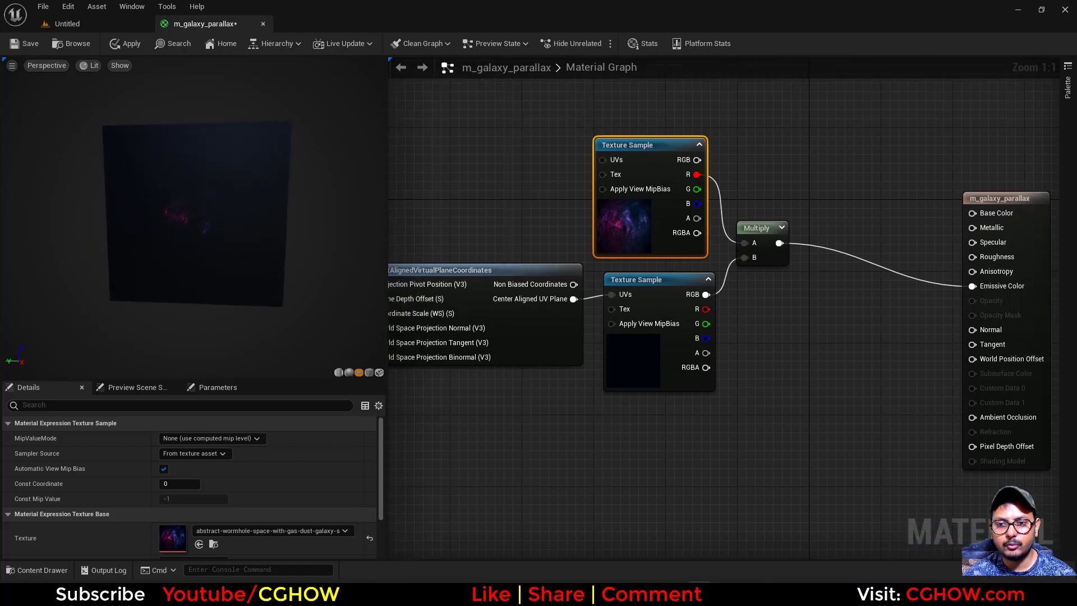
pyautogui.moveTo(1043, 277); pyautogui.dragTo(870, 253, button='right')
pyautogui.moveTo(873, 235); pyautogui.dragTo(939, 232)
pyautogui.moveTo(589, 323); pyautogui.dragTo(756, 279, button='right')
pyautogui.scroll(-2, 556, 331)
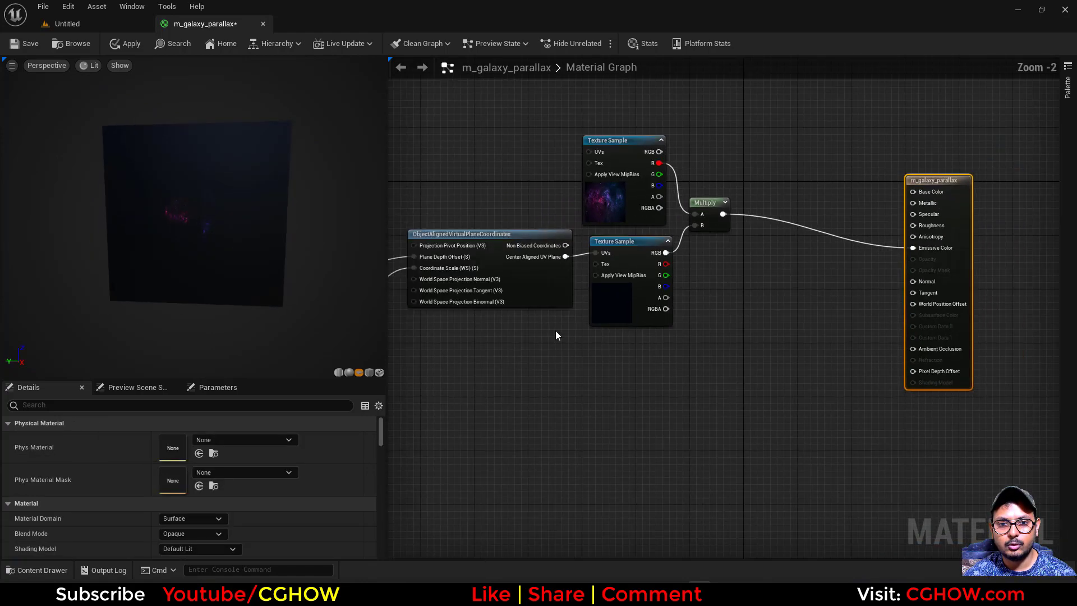
# - Duplicate the lower Texture Sample and place the copy directly beneath it
pyautogui.moveTo(555, 331); pyautogui.dragTo(530, 304, button='right')
pyautogui.click(598, 284)
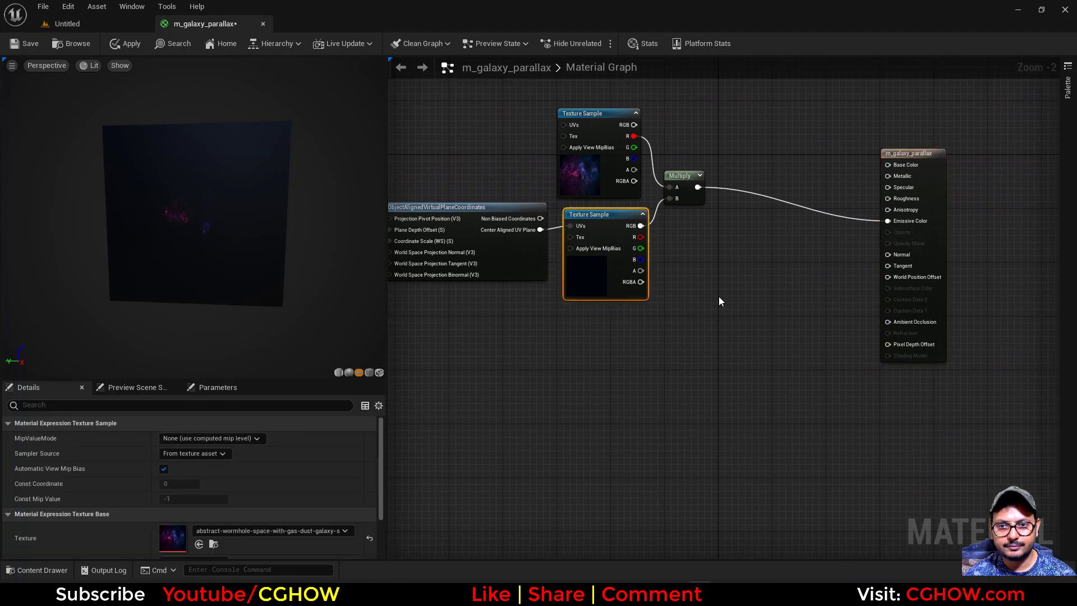
pyautogui.hotkey('ctrl', 'w')
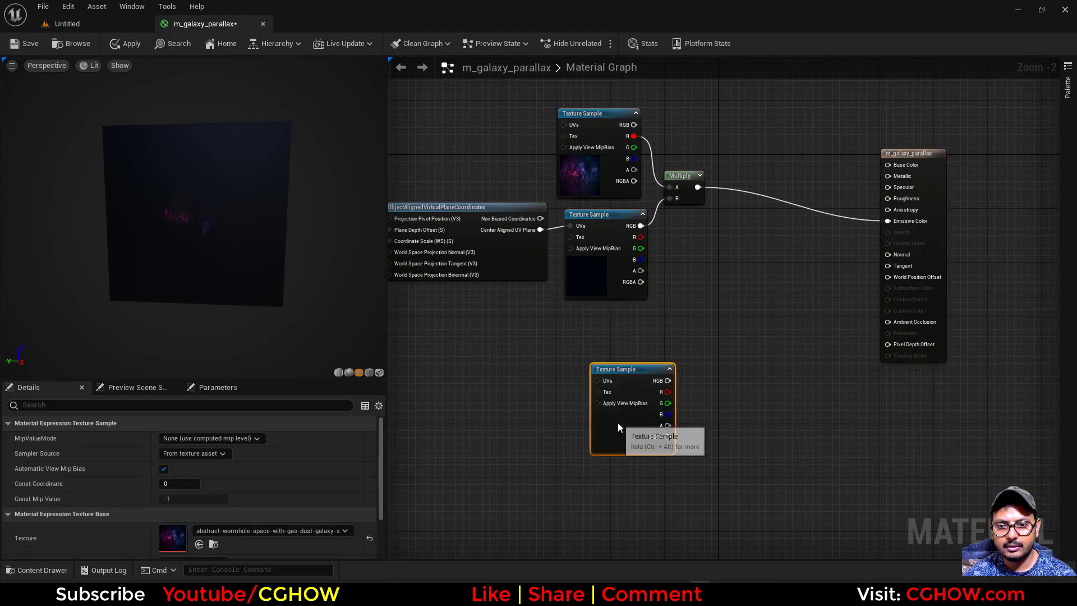
pyautogui.moveTo(617, 422); pyautogui.dragTo(597, 375)
# - Add a second Multiply node combining the top texture's G output with the new Texture Sample's RGB output
pyautogui.moveTo(682, 329); pyautogui.dragTo(668, 347, button='right')
pyautogui.press('m')
pyautogui.click(660, 324)
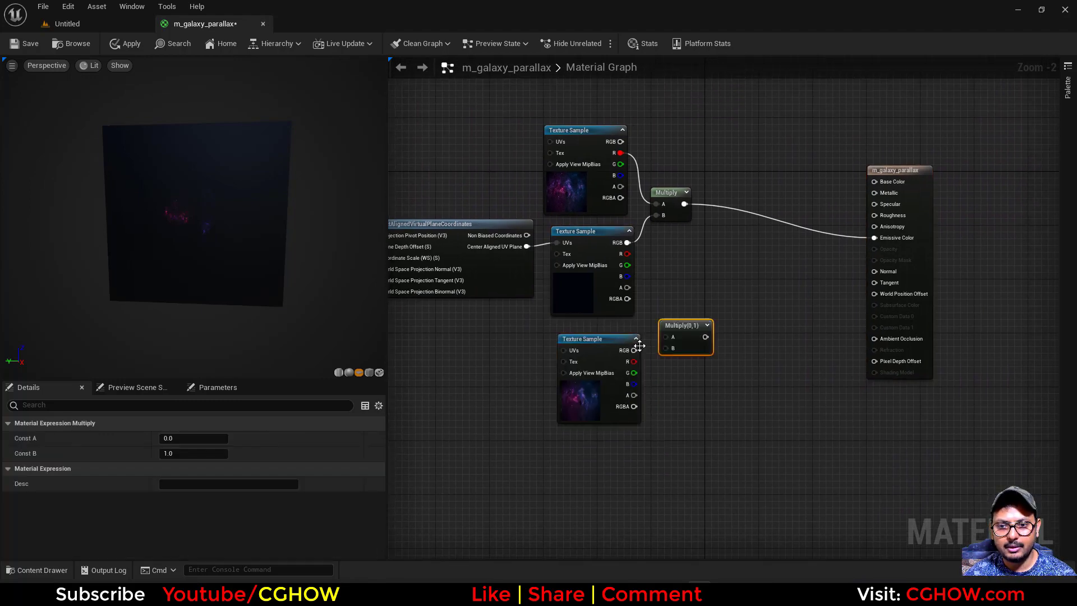
pyautogui.moveTo(635, 349); pyautogui.dragTo(640, 351)
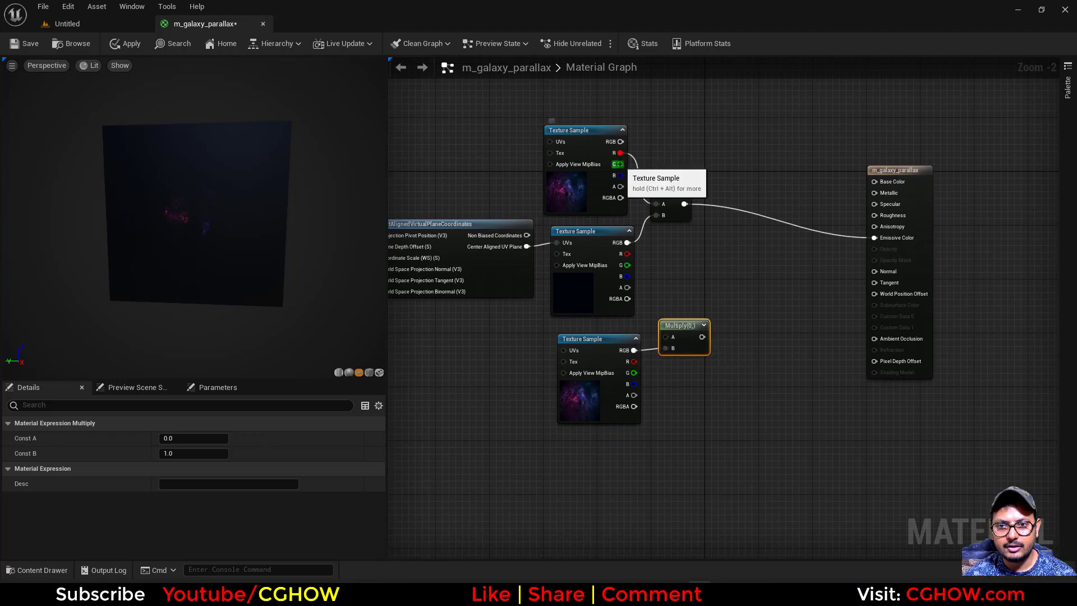
pyautogui.moveTo(620, 164); pyautogui.dragTo(665, 337)
pyautogui.moveTo(671, 376); pyautogui.dragTo(668, 303, button='right')
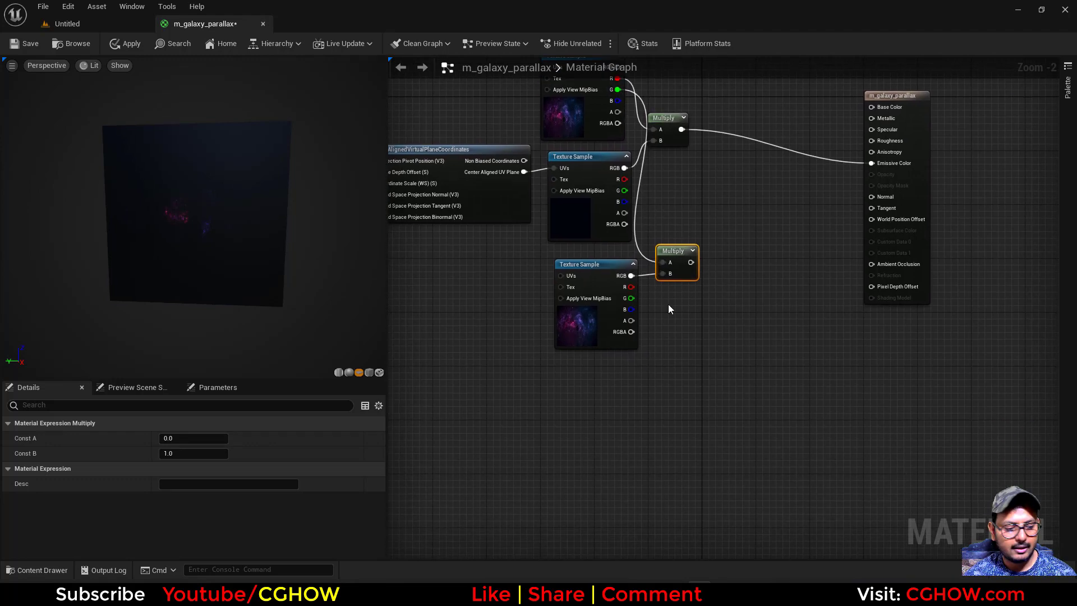
# - Duplicate the lowest Texture Sample and line the copy up beneath it
pyautogui.click(577, 322)
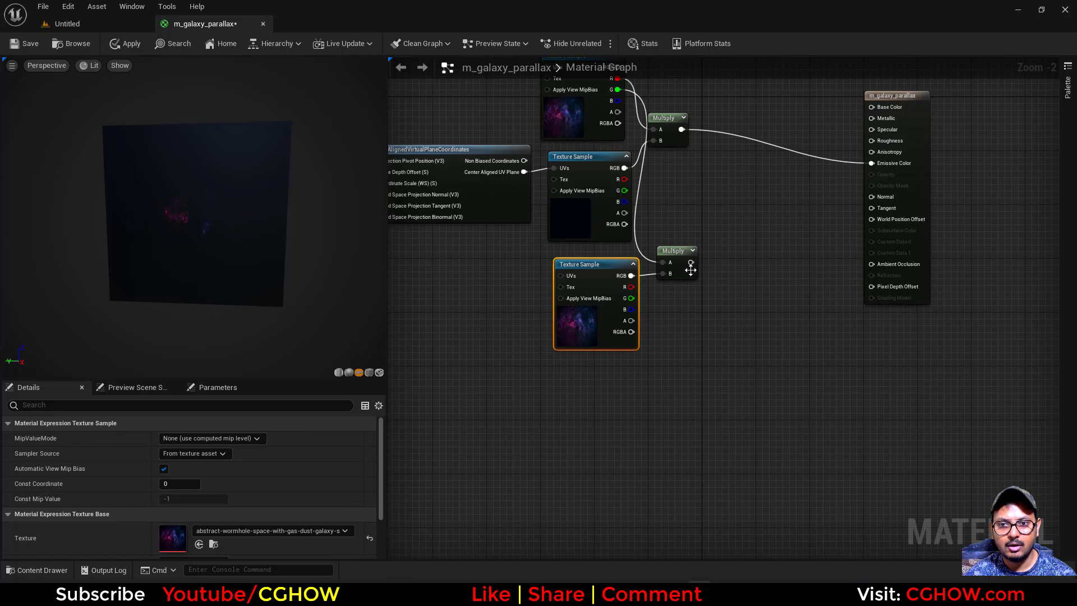
pyautogui.moveTo(690, 270); pyautogui.dragTo(671, 338, button='right')
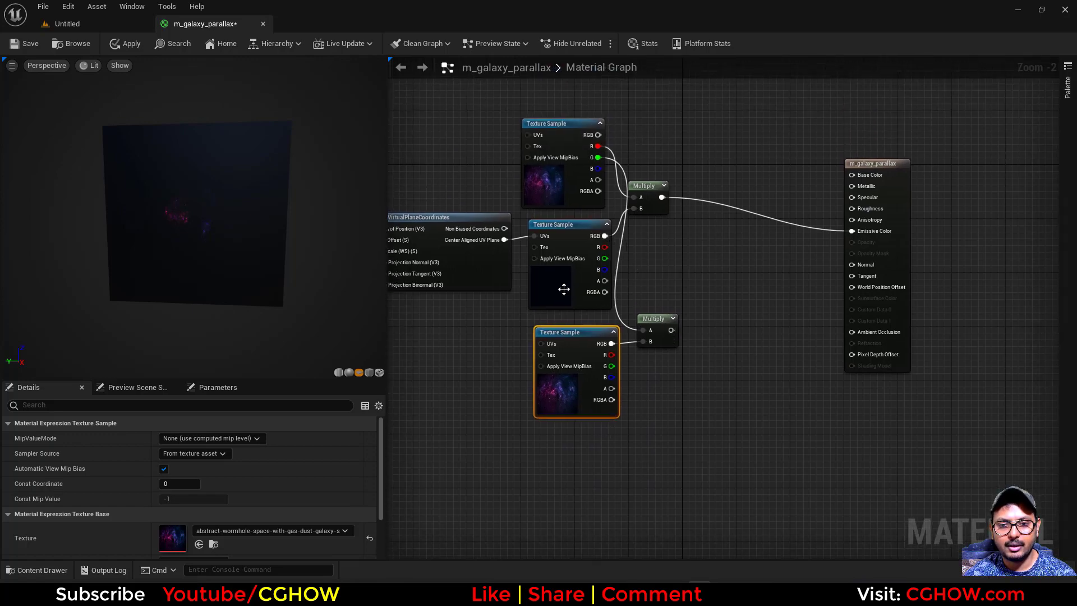
pyautogui.moveTo(563, 289); pyautogui.dragTo(619, 285, button='right')
pyautogui.moveTo(485, 264); pyautogui.dragTo(236, 220, button='right')
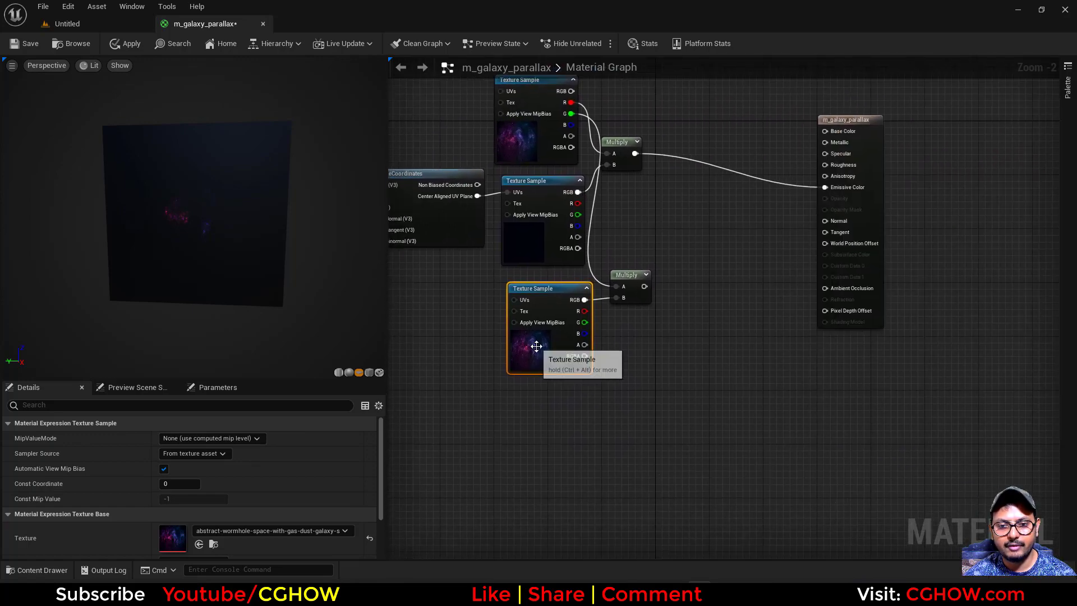
pyautogui.hotkey('ctrl', 'd')
pyautogui.moveTo(596, 447); pyautogui.dragTo(534, 445)
# - Add a third Multiply node combining the top texture's B output with the lowest Texture Sample's RGB output
pyautogui.moveTo(590, 366); pyautogui.dragTo(639, 377, button='right')
pyautogui.click(637, 373)
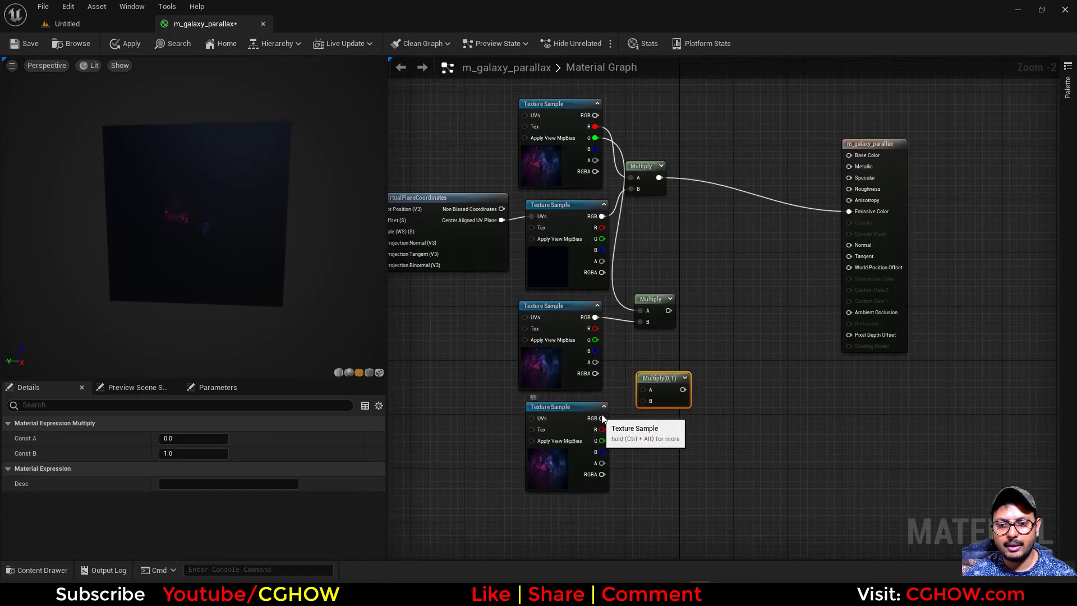
pyautogui.moveTo(601, 418); pyautogui.dragTo(645, 400)
pyautogui.moveTo(575, 432); pyautogui.dragTo(575, 439)
pyautogui.moveTo(594, 149); pyautogui.dragTo(644, 389)
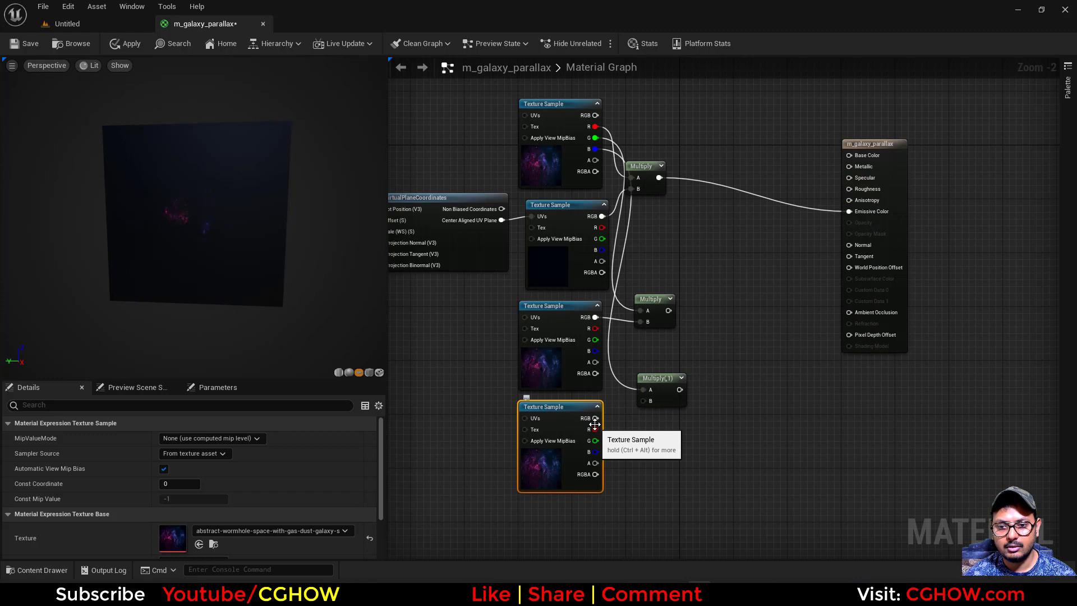
pyautogui.moveTo(595, 417); pyautogui.dragTo(645, 400)
# - Insert an Add node that sums the first and second Multiply outputs
pyautogui.moveTo(644, 400); pyautogui.dragTo(609, 408, button='right')
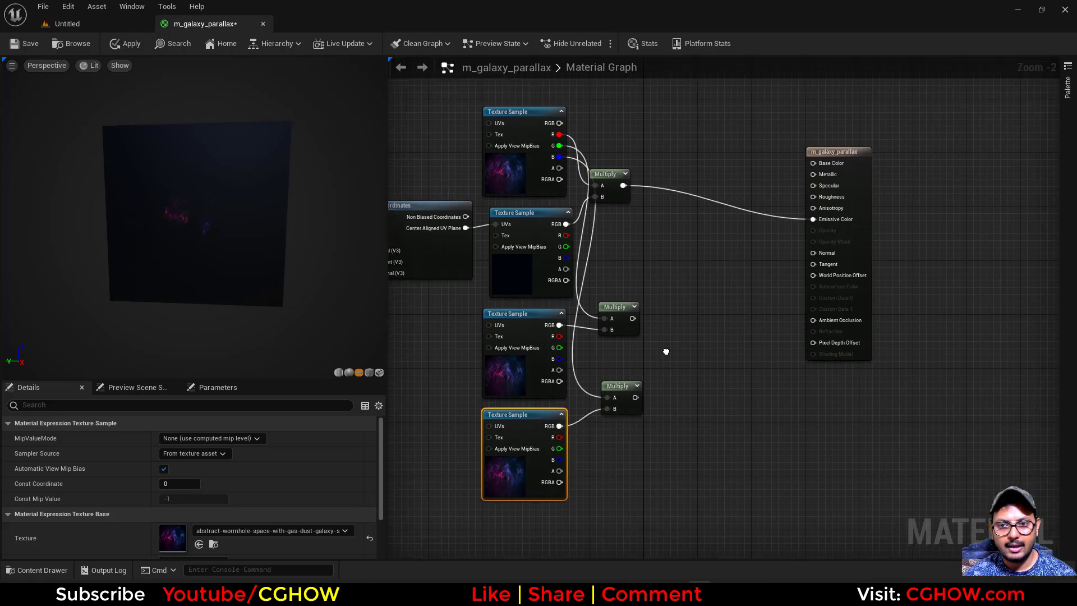
pyautogui.click(654, 230)
pyautogui.moveTo(623, 185); pyautogui.dragTo(662, 248)
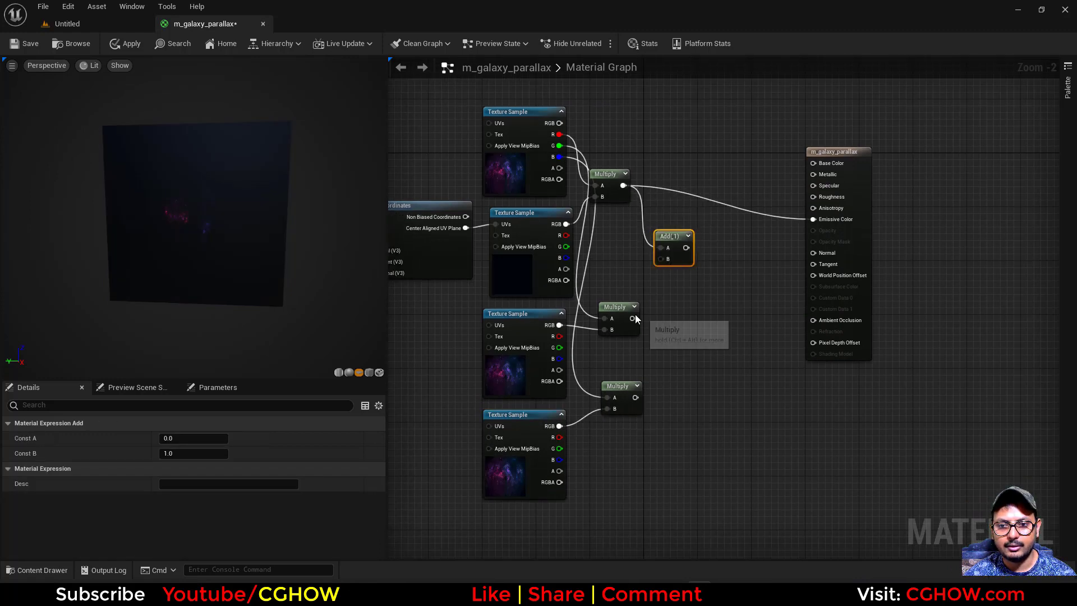
pyautogui.moveTo(634, 318); pyautogui.dragTo(668, 268)
# - Insert another Add node that combines the first Add with the third Multiply, and route the sum into Emissive Color
pyautogui.click(672, 322)
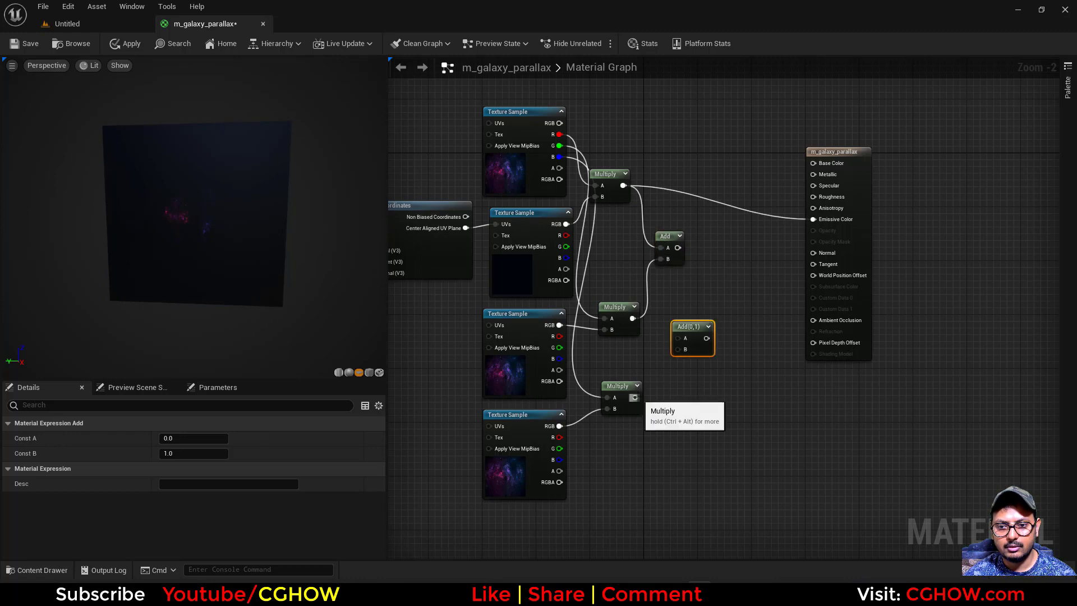
pyautogui.moveTo(635, 397); pyautogui.dragTo(679, 350)
pyautogui.moveTo(677, 247); pyautogui.dragTo(813, 219)
pyautogui.moveTo(740, 257); pyautogui.dragTo(727, 258)
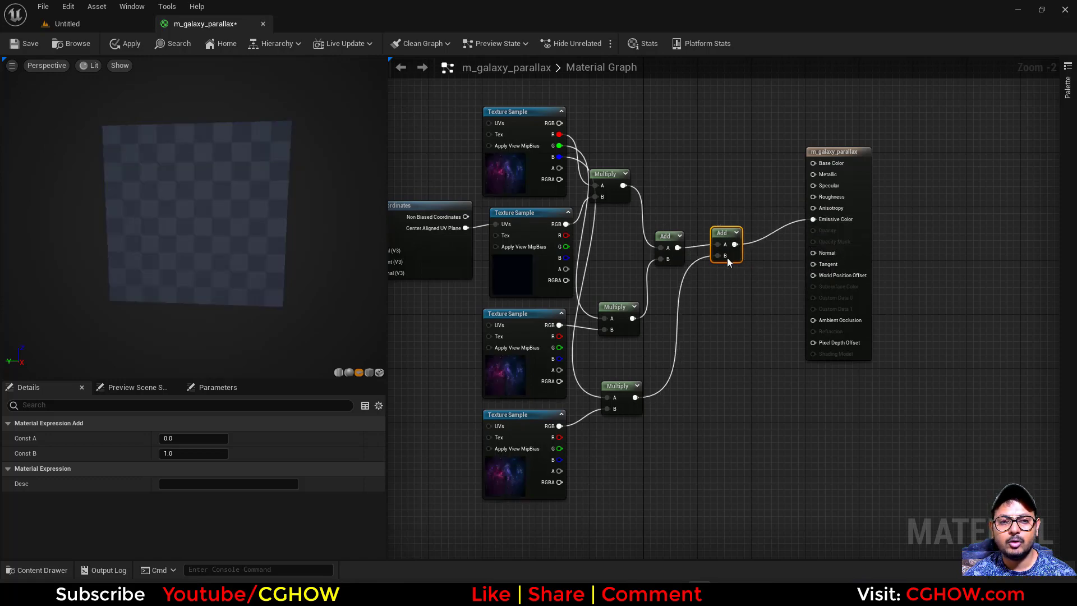
# - Move the first Multiply node up, level with the top texture's R output
pyautogui.moveTo(495, 357); pyautogui.dragTo(515, 361, button='right')
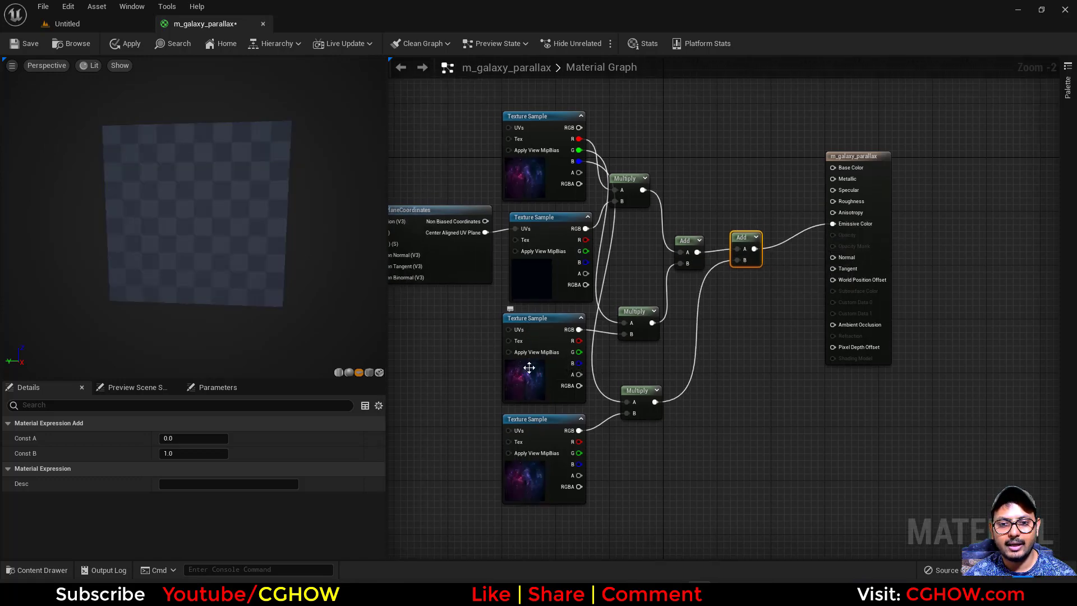
pyautogui.click(529, 367)
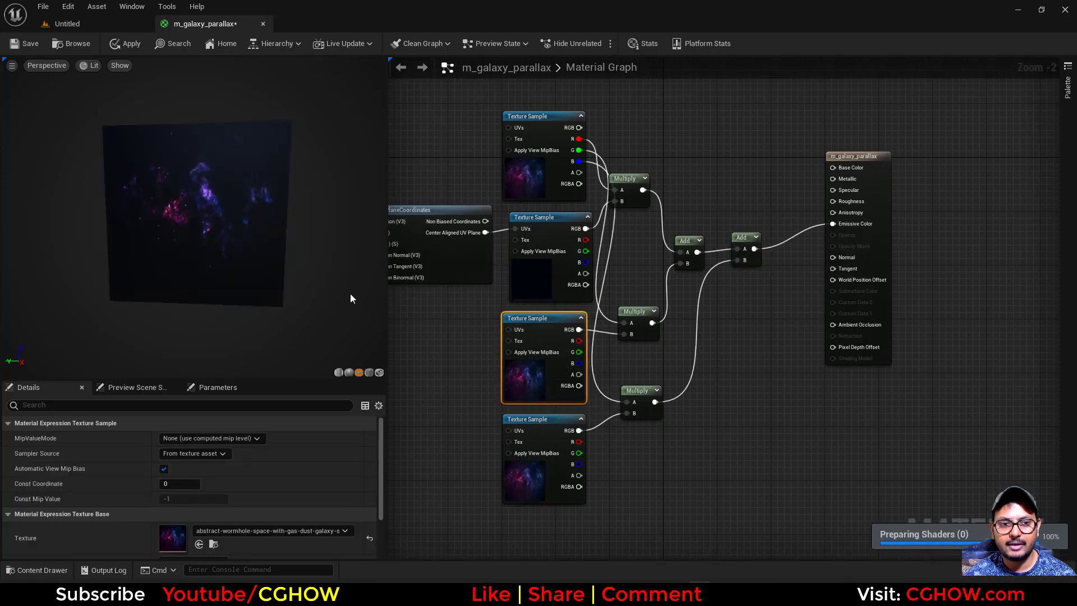
pyautogui.click(540, 180)
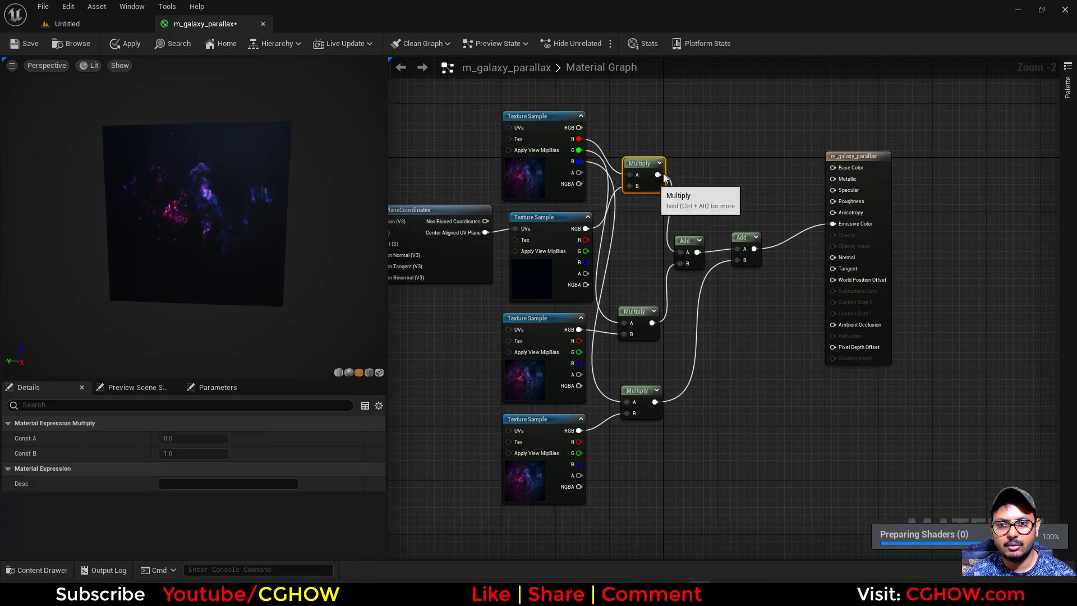
pyautogui.moveTo(625, 178); pyautogui.dragTo(667, 129)
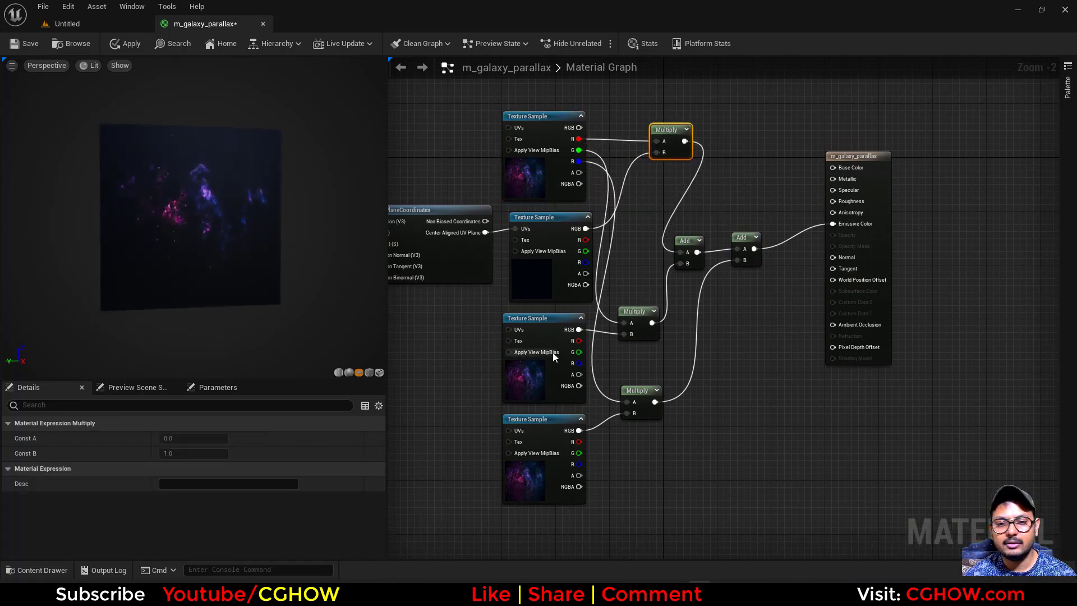
# - Disconnect ObjectAlignedVirtualPlaneCoordinates from the second Texture Sample's UVs and align that node with the other samples
pyautogui.moveTo(492, 320)
pyautogui.mouseDown(button='right')
pyautogui.moveTo(625, 301)
pyautogui.moveTo(485, 334)
pyautogui.mouseUp(button='right')
pyautogui.keyDown('alt'); pyautogui.click(617, 214); pyautogui.keyUp('alt')
pyautogui.moveTo(543, 287); pyautogui.dragTo(533, 287)
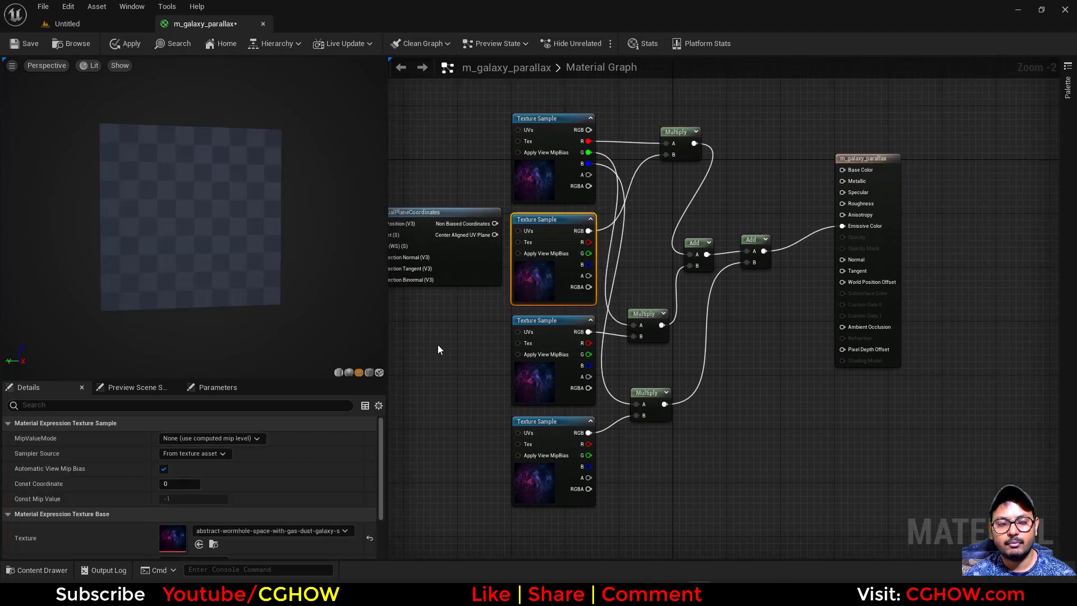
pyautogui.moveTo(293, 281)
pyautogui.mouseDown()
pyautogui.moveTo(314, 280)
pyautogui.moveTo(269, 280)
pyautogui.moveTo(281, 314)
pyautogui.moveTo(308, 283)
pyautogui.mouseUp()
# - Move the top Texture Sample up and away from the other three samples
pyautogui.moveTo(543, 296); pyautogui.dragTo(592, 308, button='right')
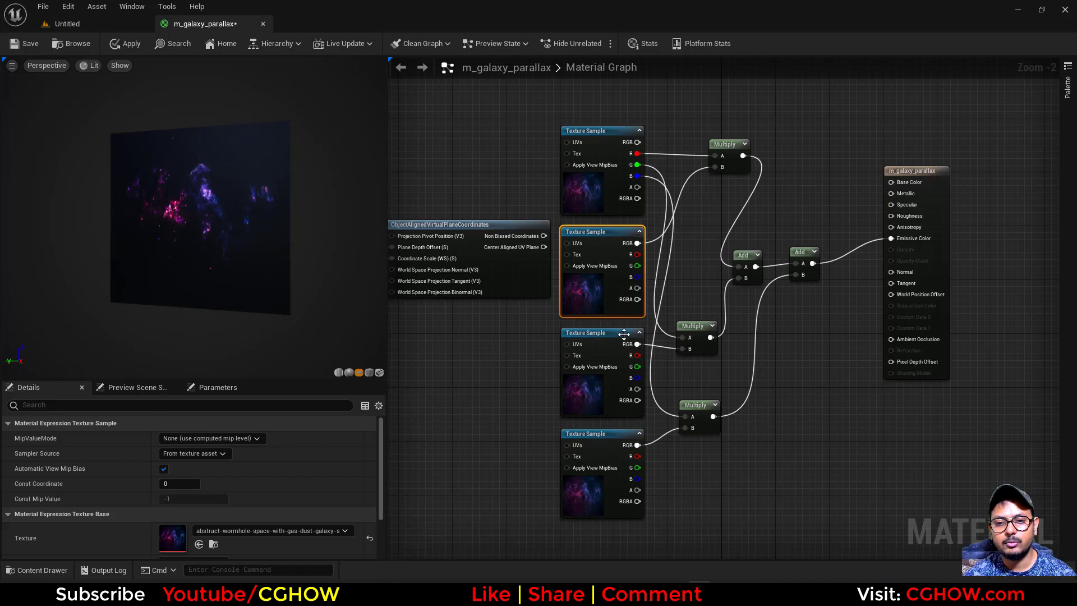
pyautogui.moveTo(491, 362); pyautogui.dragTo(559, 426, button='right')
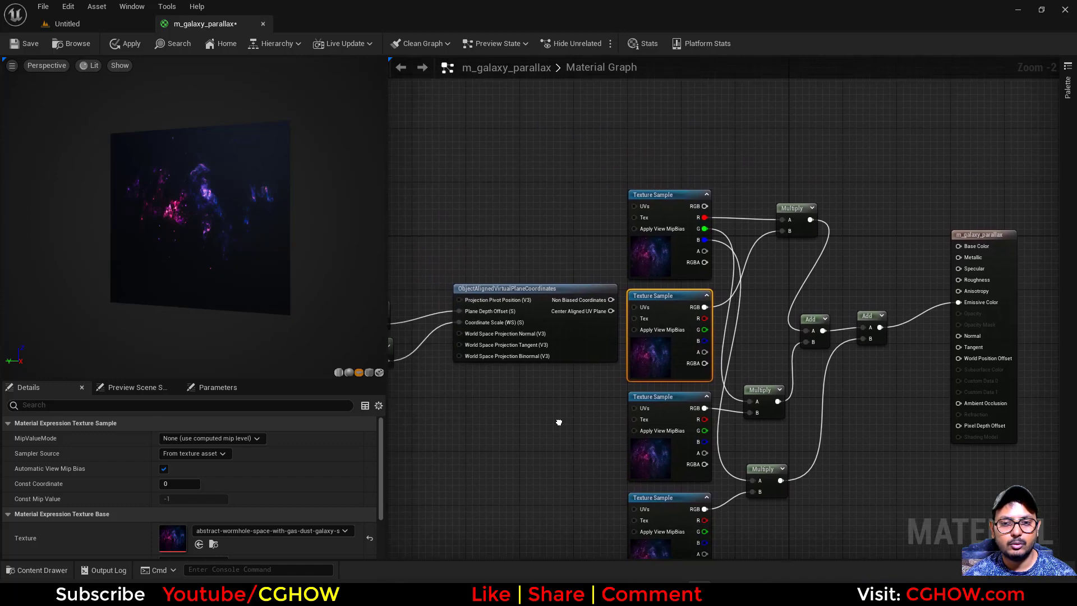
pyautogui.moveTo(653, 267); pyautogui.dragTo(594, 184)
# - Insert a Power node between the top texture's R output and input A of the first Multiply
pyautogui.moveTo(593, 180); pyautogui.dragTo(661, 231, button='right')
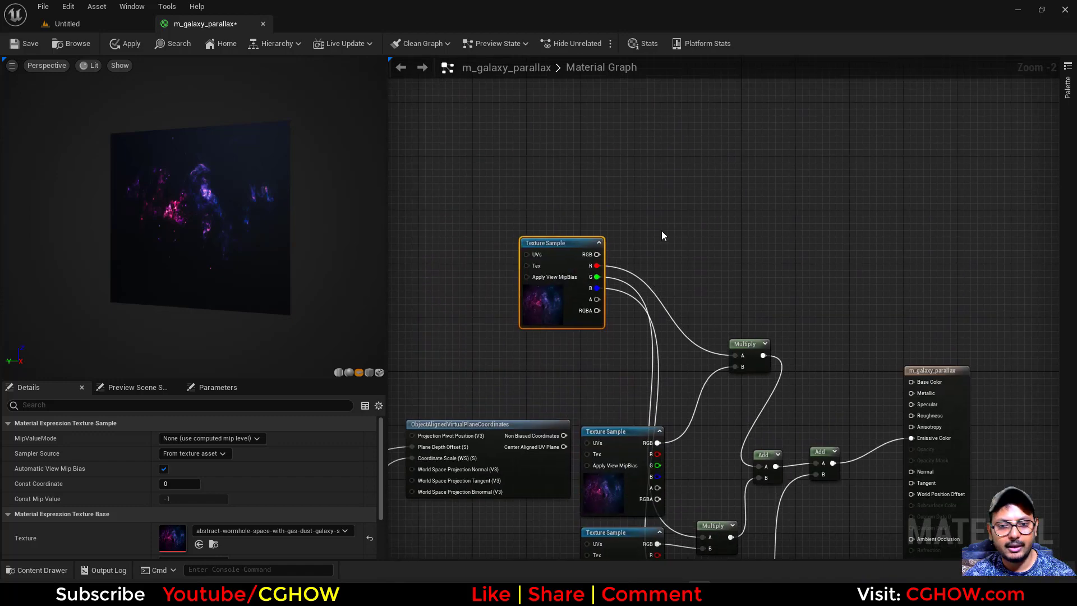
pyautogui.click(636, 226)
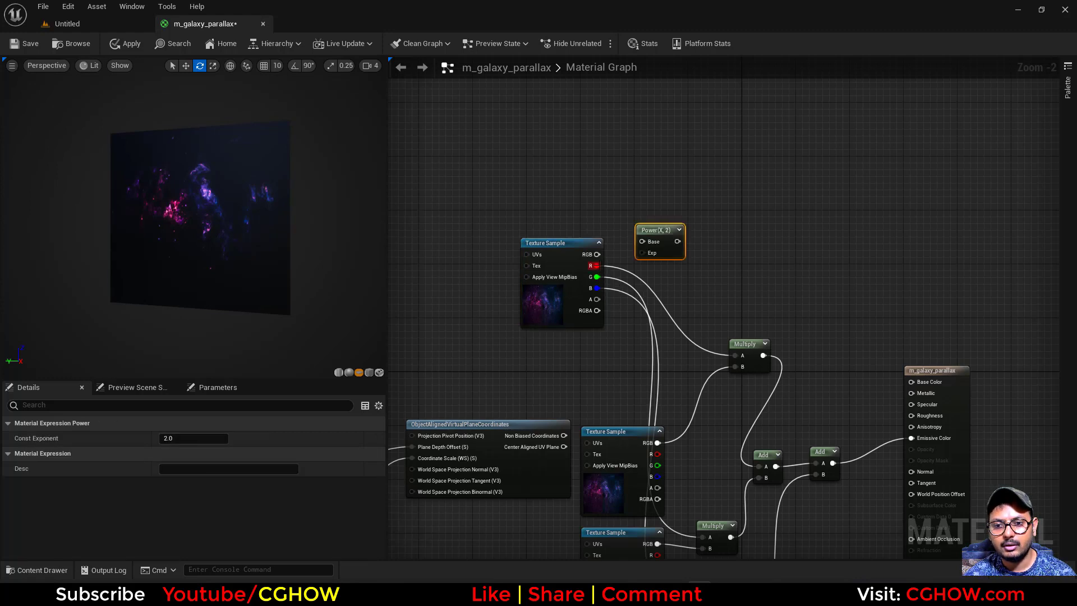
pyautogui.keyDown('ctrl'); pyautogui.moveTo(595, 265); pyautogui.dragTo(677, 245); pyautogui.keyUp('ctrl')
pyautogui.moveTo(597, 265); pyautogui.dragTo(642, 241)
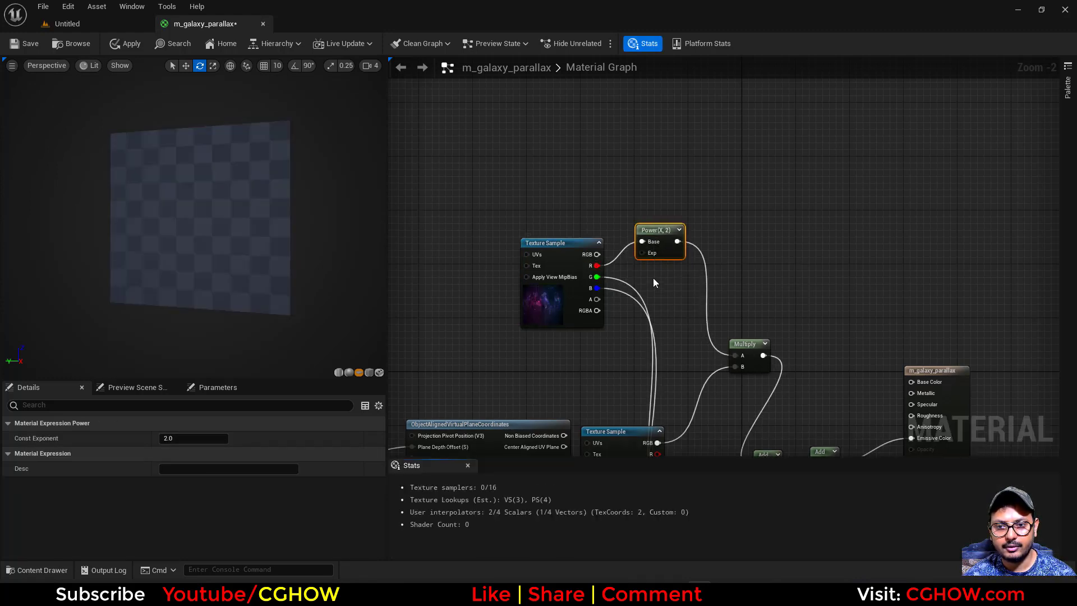
# - Duplicate the Power node twice and insert the copies between the top texture's G and B outputs and their Multiply nodes
pyautogui.hotkey('ctrl', 'w')
pyautogui.moveTo(597, 276)
pyautogui.keyDown('ctrl'); pyautogui.mouseDown()
pyautogui.moveTo(683, 305)
pyautogui.moveTo(686, 293)
pyautogui.moveTo(649, 301)
pyautogui.moveTo(616, 278)
pyautogui.mouseUp(); pyautogui.keyUp('ctrl')
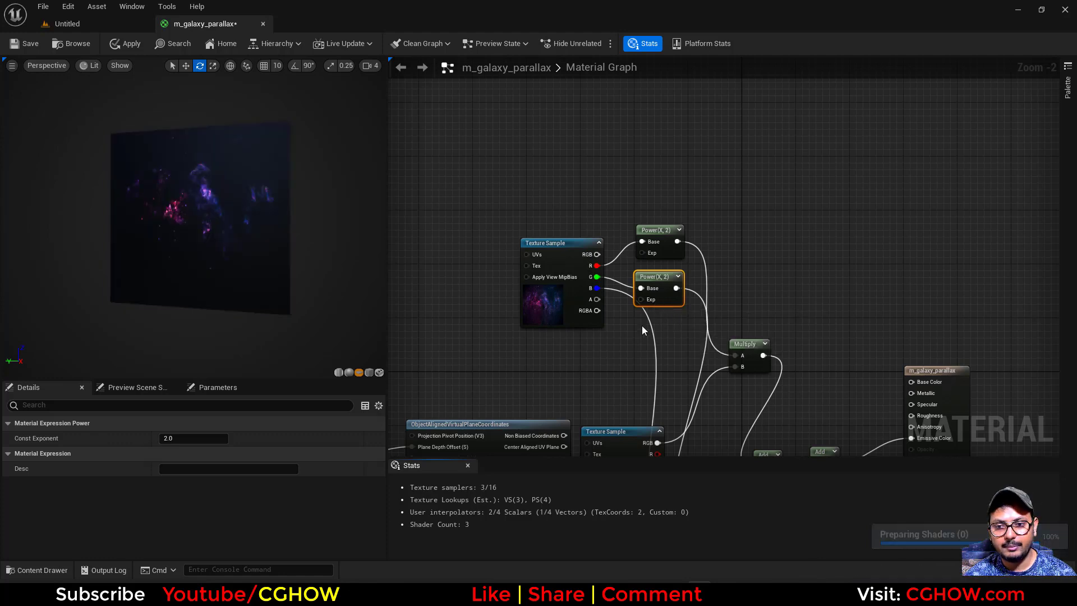
pyautogui.hotkey('ctrl', 'd')
pyautogui.keyDown('ctrl'); pyautogui.moveTo(598, 288); pyautogui.dragTo(679, 339); pyautogui.keyUp('ctrl')
pyautogui.moveTo(601, 292); pyautogui.dragTo(648, 343)
pyautogui.moveTo(659, 329); pyautogui.dragTo(646, 317)
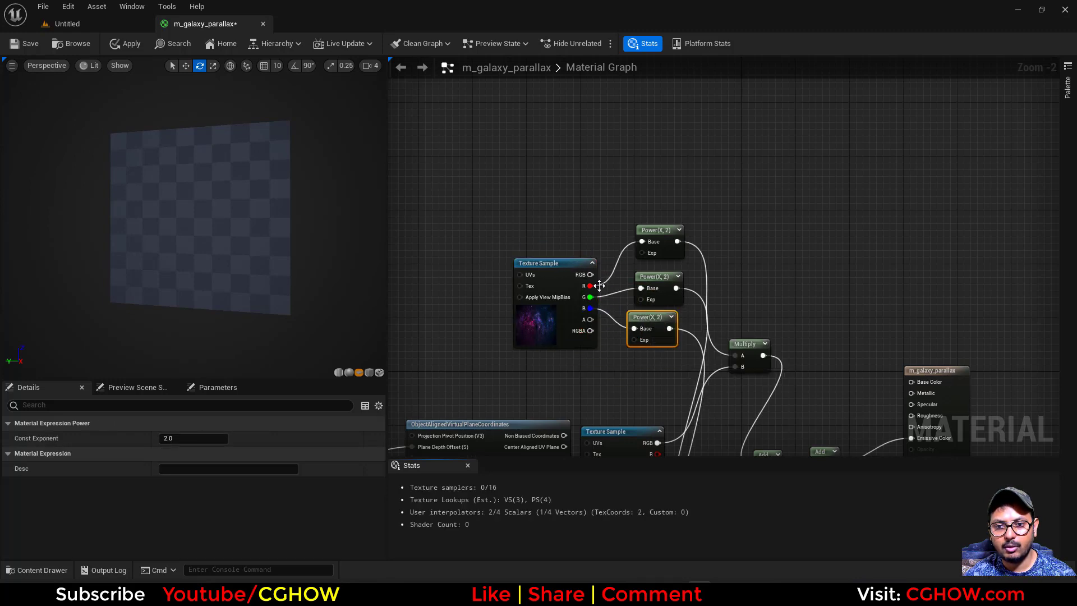
# - Add a scalar parameter named power and connect it to the Exp input of all three Power nodes
pyautogui.moveTo(614, 333); pyautogui.dragTo(638, 351, button='right')
pyautogui.press('s')
pyautogui.click(552, 195)
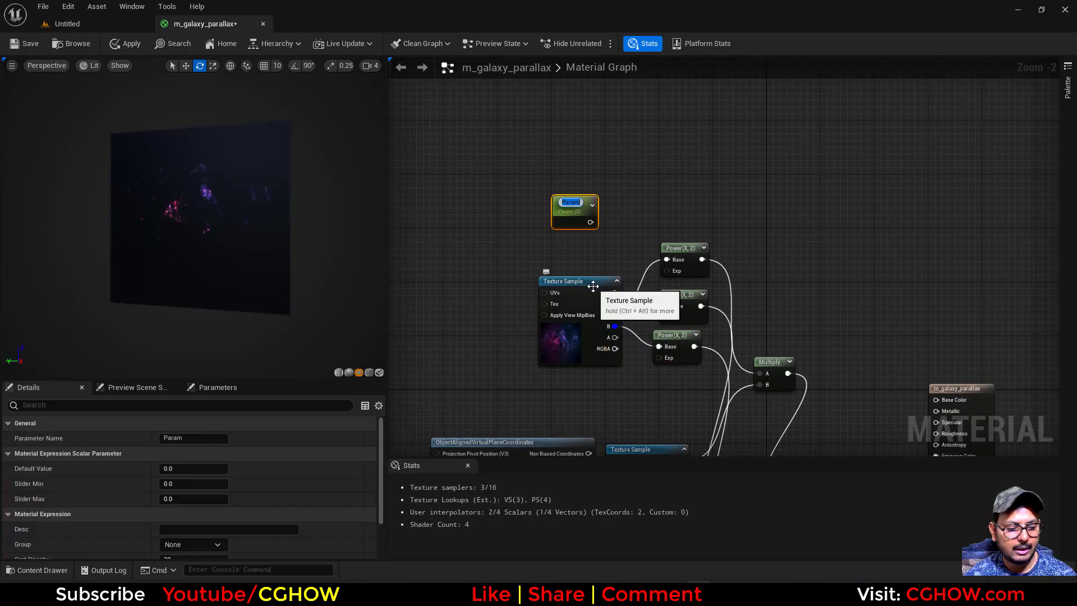
pyautogui.write('power')
pyautogui.moveTo(591, 222); pyautogui.dragTo(668, 272)
pyautogui.moveTo(587, 219); pyautogui.dragTo(665, 316)
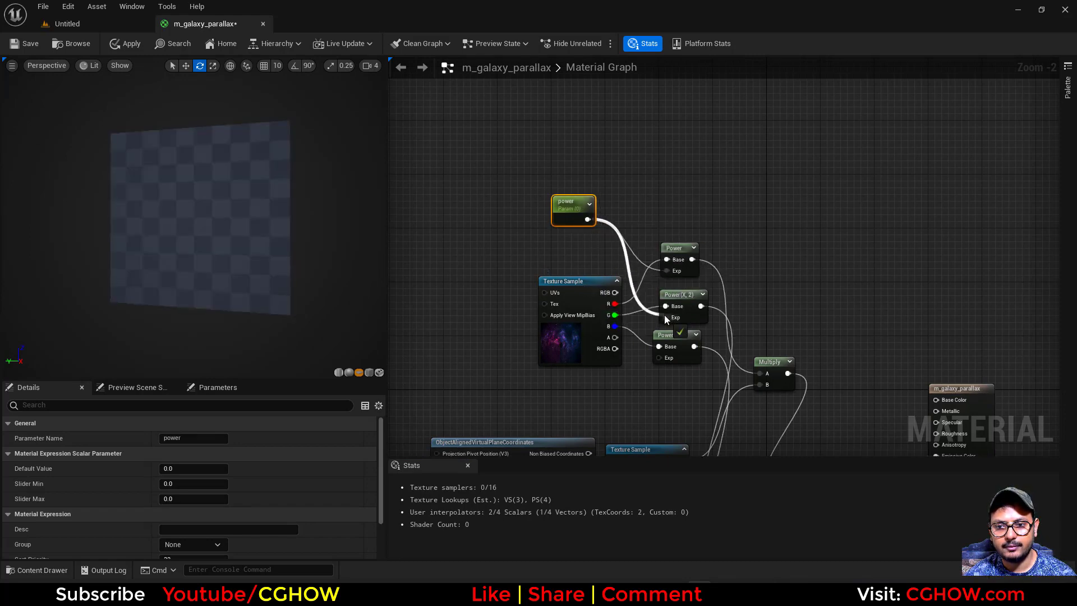
pyautogui.moveTo(587, 219); pyautogui.dragTo(660, 360)
pyautogui.click(571, 220)
pyautogui.moveTo(587, 220); pyautogui.dragTo(658, 359)
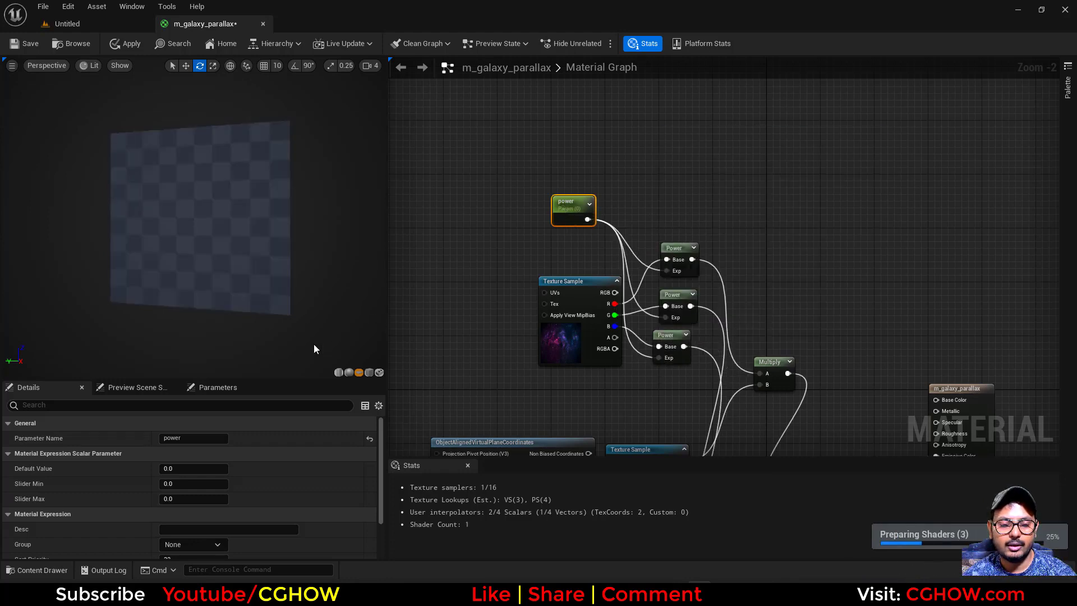
# - Check the material on the preview plane and save m_galaxy_parallax
pyautogui.scroll(-1, 629, 342)
pyautogui.moveTo(629, 341); pyautogui.dragTo(540, 195, button='right')
pyautogui.moveTo(218, 239); pyautogui.dragTo(252, 255)
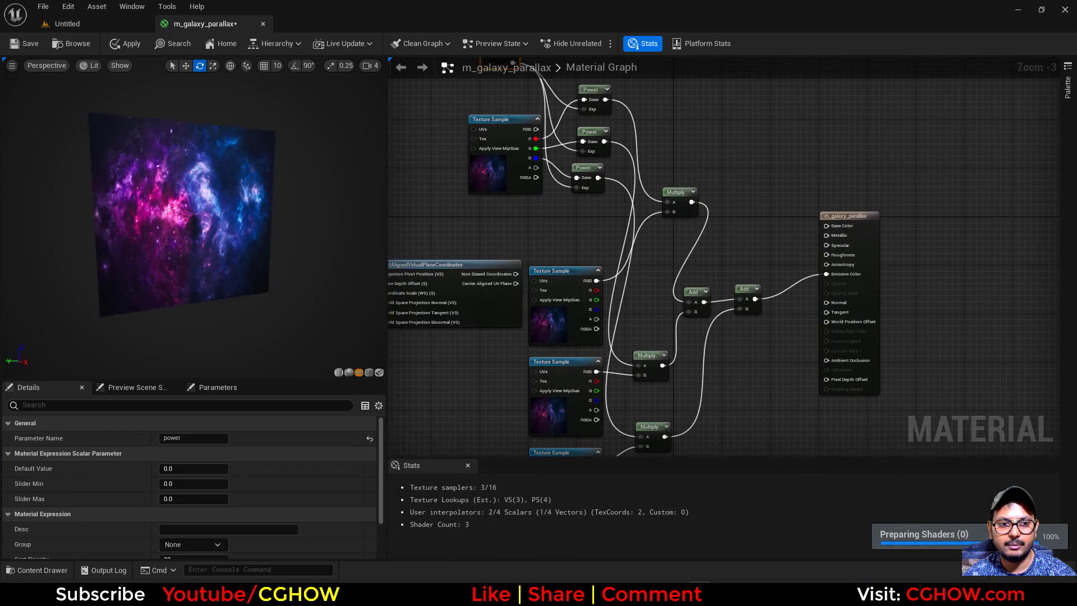
pyautogui.moveTo(509, 214); pyautogui.dragTo(520, 296, button='right')
pyautogui.scroll(-1, 498, 377)
pyautogui.moveTo(498, 376); pyautogui.dragTo(656, 336, button='right')
pyautogui.moveTo(600, 271); pyautogui.dragTo(543, 232, button='right')
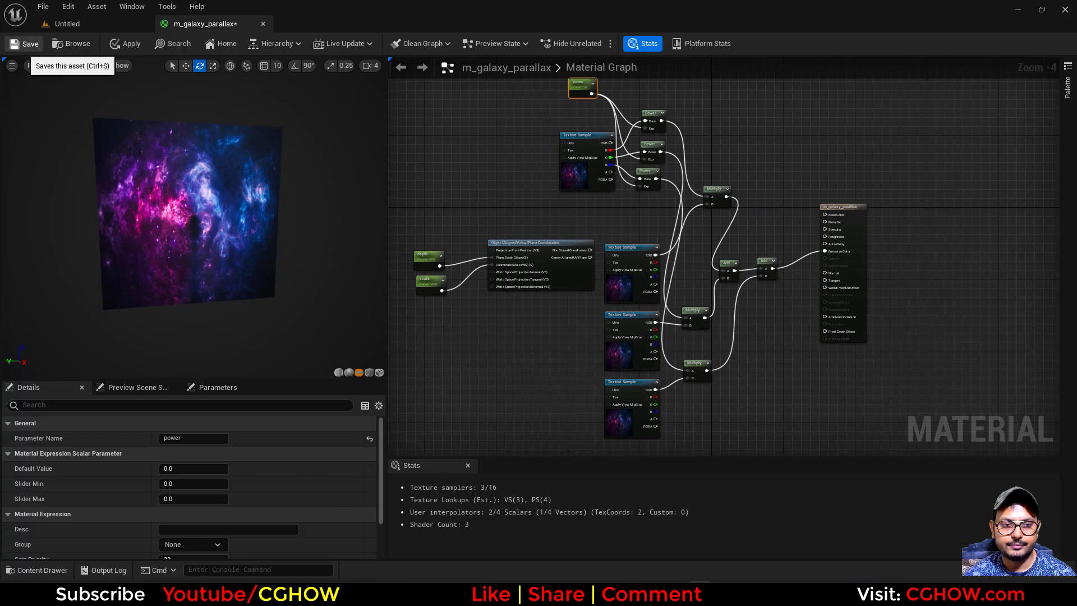
pyautogui.click(9, 49)
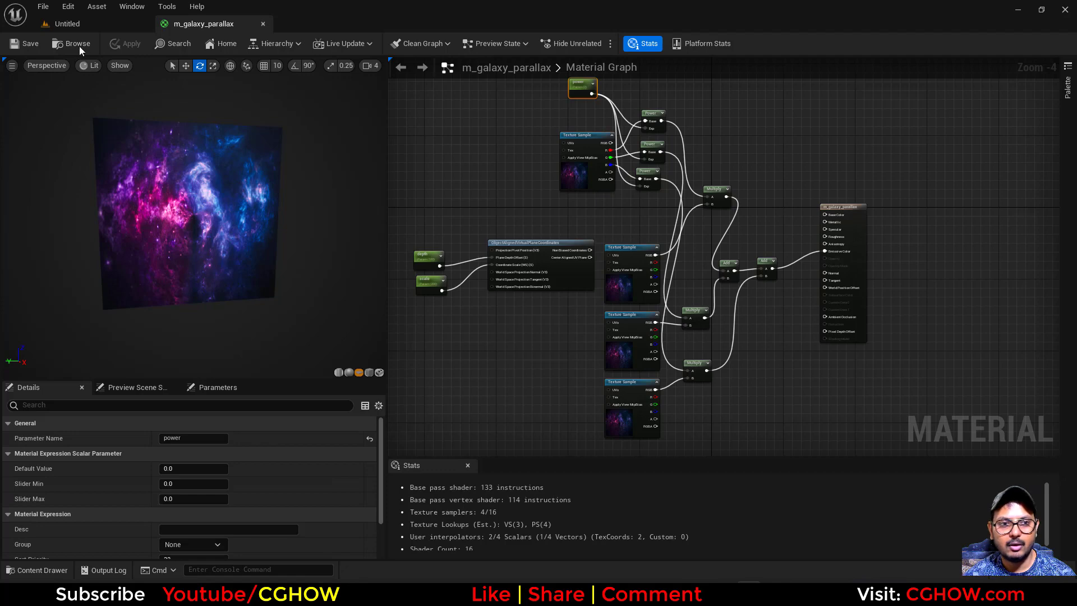
# - Locate m_galaxy_parallax in the Content Browser, create a material instance from it under the default name, and open the instance
pyautogui.click(68, 24)
pyautogui.click(175, 24)
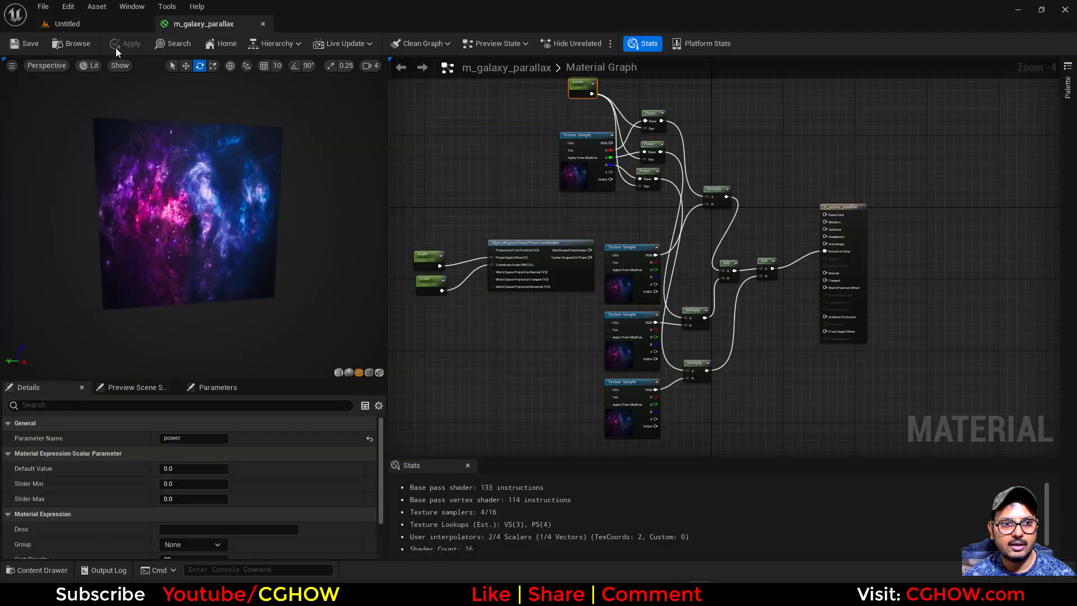
pyautogui.click(58, 44)
pyautogui.rightClick(214, 461)
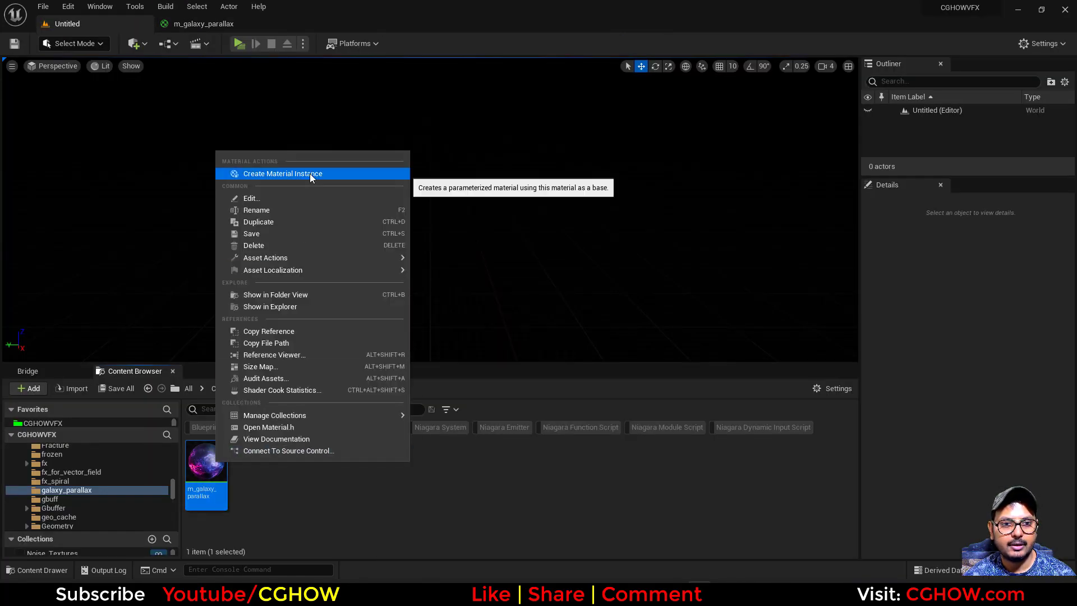
pyautogui.click(310, 174)
pyautogui.press('Return')
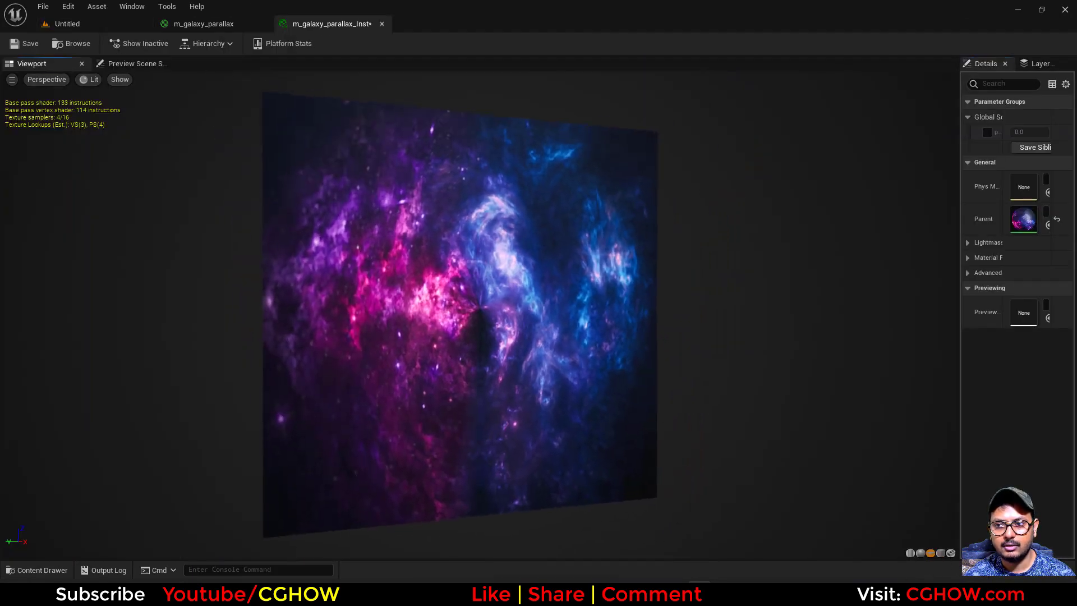
# - Enable the power override in the material instance and set it to 0.319653
pyautogui.moveTo(959, 149); pyautogui.dragTo(870, 149)
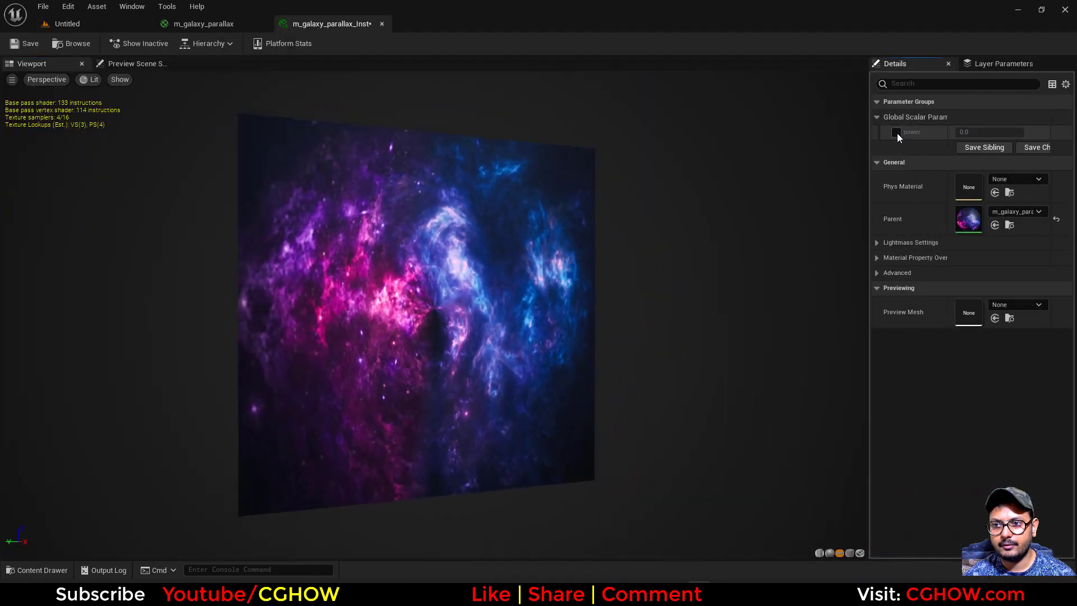
pyautogui.moveTo(989, 132)
pyautogui.mouseDown()
pyautogui.moveTo(1015, 133)
pyautogui.moveTo(990, 132)
pyautogui.moveTo(1004, 132)
pyautogui.mouseUp()
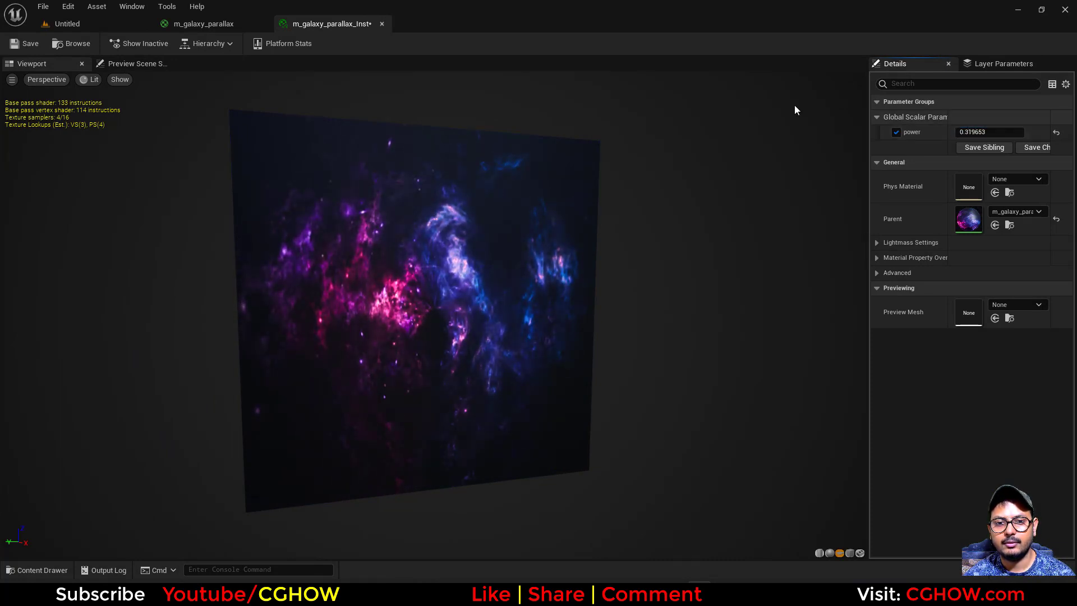
# - Return to m_galaxy_parallax and connect Center Aligned UV Plane of ObjectAlignedVirtualPlaneCoordinates to the first layer Texture Sample's UVs
pyautogui.click(177, 25)
pyautogui.scroll(5, 662, 228)
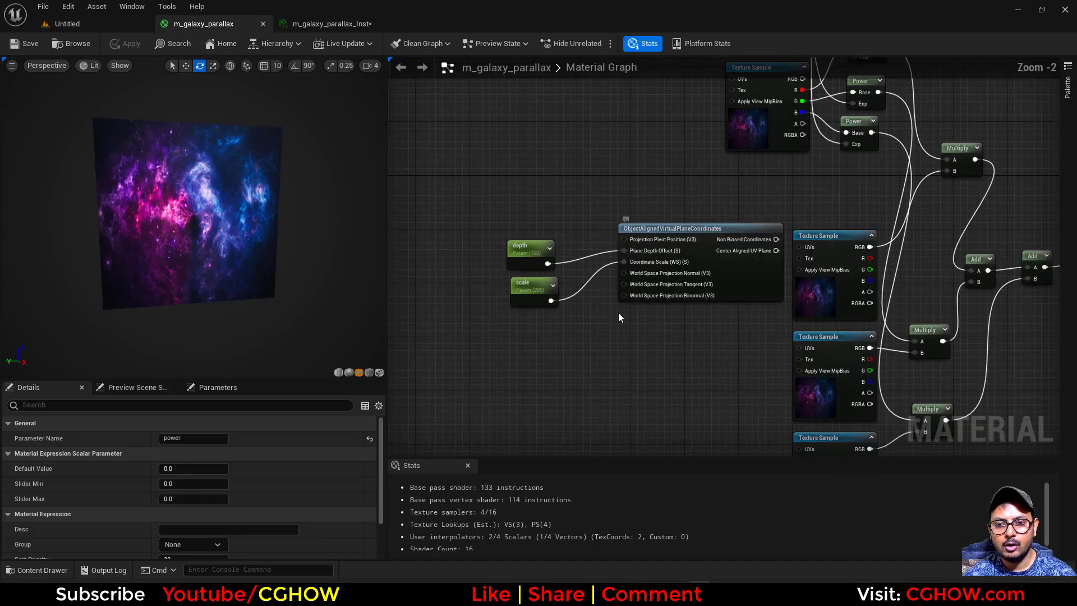
pyautogui.moveTo(757, 241); pyautogui.dragTo(730, 259)
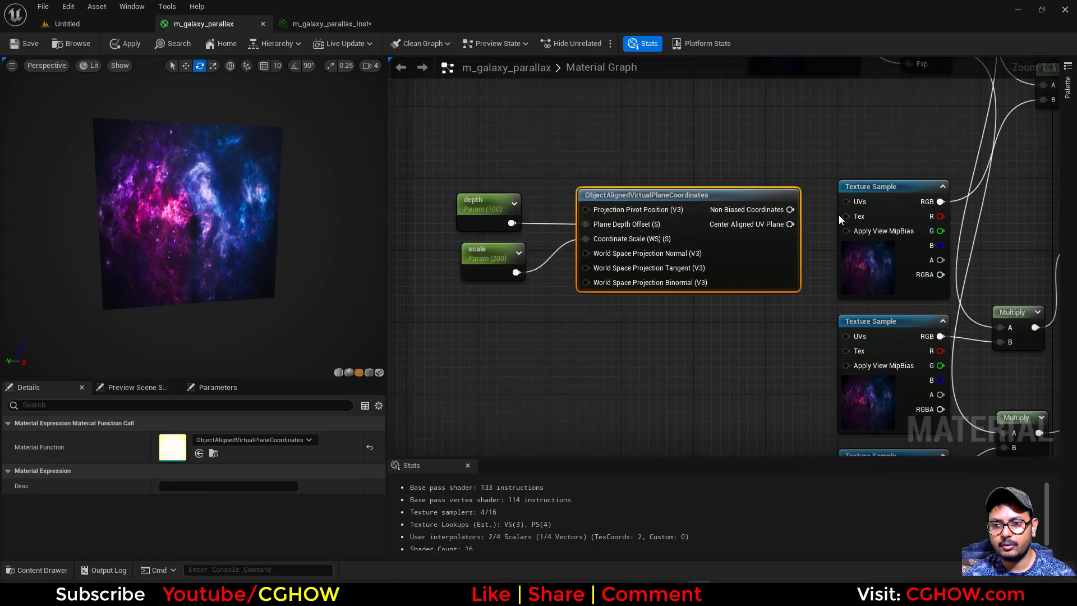
pyautogui.moveTo(802, 287); pyautogui.dragTo(674, 270, button='right')
pyautogui.moveTo(664, 208); pyautogui.dragTo(728, 191)
# - Paste two ObjectAlignedVirtualPlaneCoordinates copies, connect their Center Aligned UV Plane outputs to the second and third layer textures' UVs, and align them
pyautogui.moveTo(552, 329); pyautogui.dragTo(688, 287, button='right')
pyautogui.scroll(-1, 689, 285)
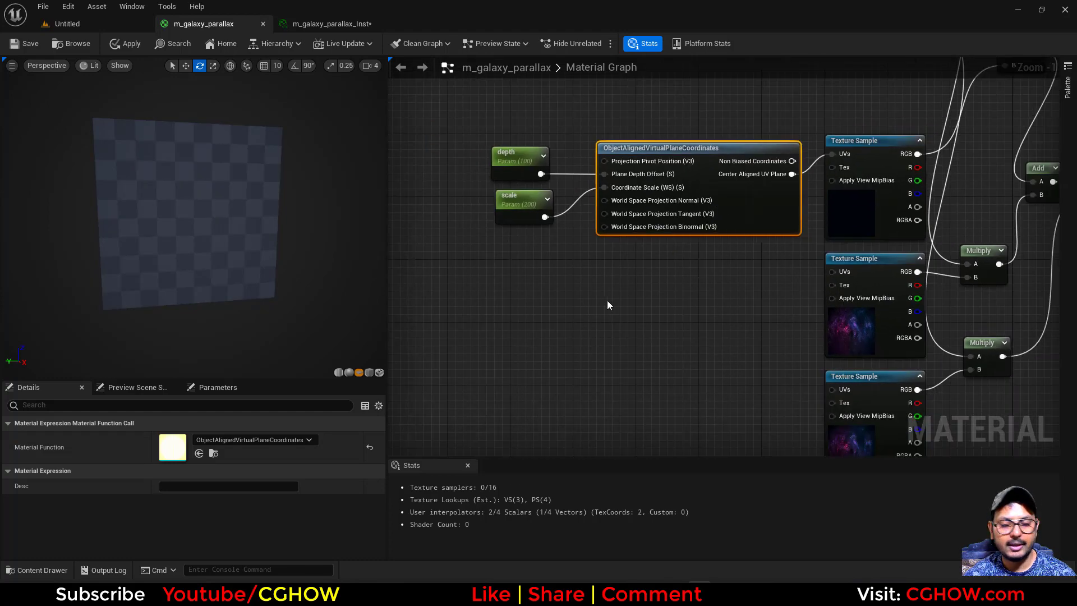
pyautogui.hotkey('ctrl', 'v')
pyautogui.moveTo(608, 306); pyautogui.dragTo(581, 245, button='right')
pyautogui.moveTo(743, 262); pyautogui.dragTo(808, 212)
pyautogui.moveTo(655, 376); pyautogui.dragTo(683, 277, button='right')
pyautogui.hotkey('ctrl', 'v')
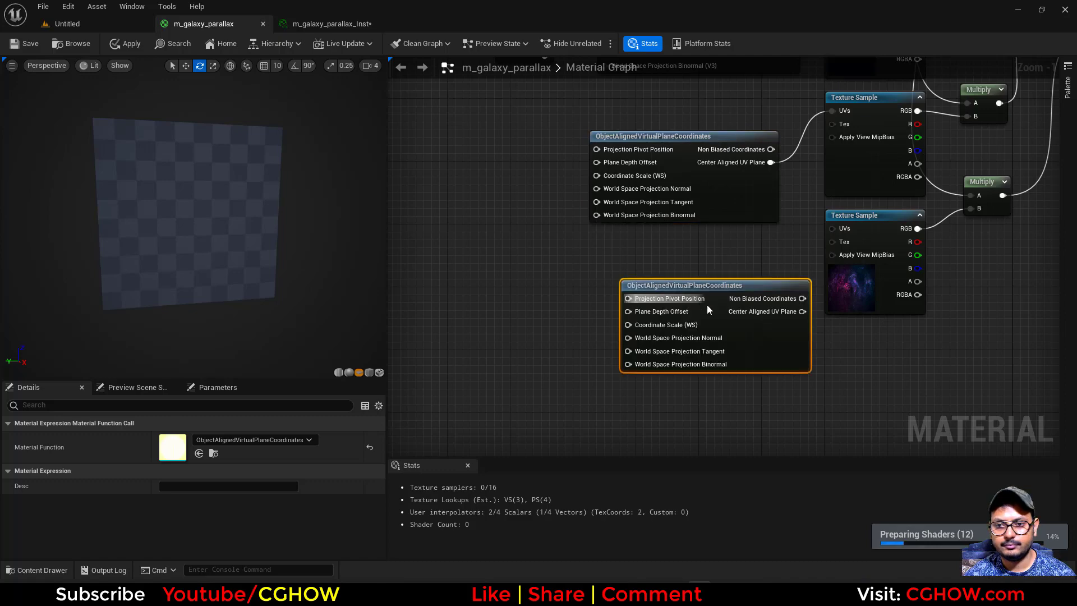
pyautogui.moveTo(802, 311); pyautogui.dragTo(833, 228)
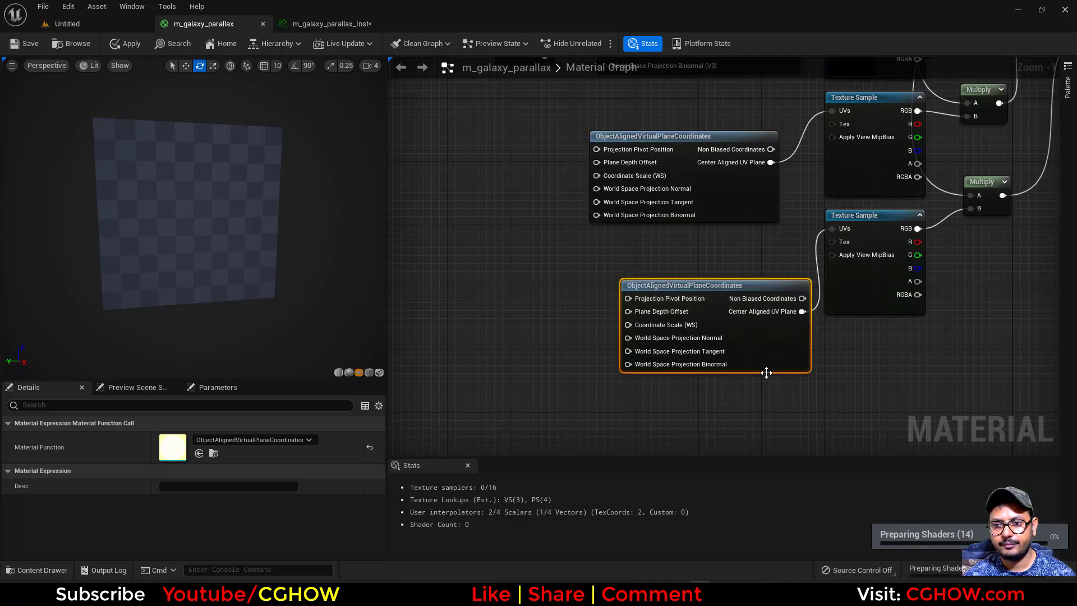
pyautogui.moveTo(752, 370); pyautogui.dragTo(720, 331)
pyautogui.moveTo(652, 203); pyautogui.dragTo(689, 396, button='right')
pyautogui.moveTo(747, 387); pyautogui.dragTo(743, 363)
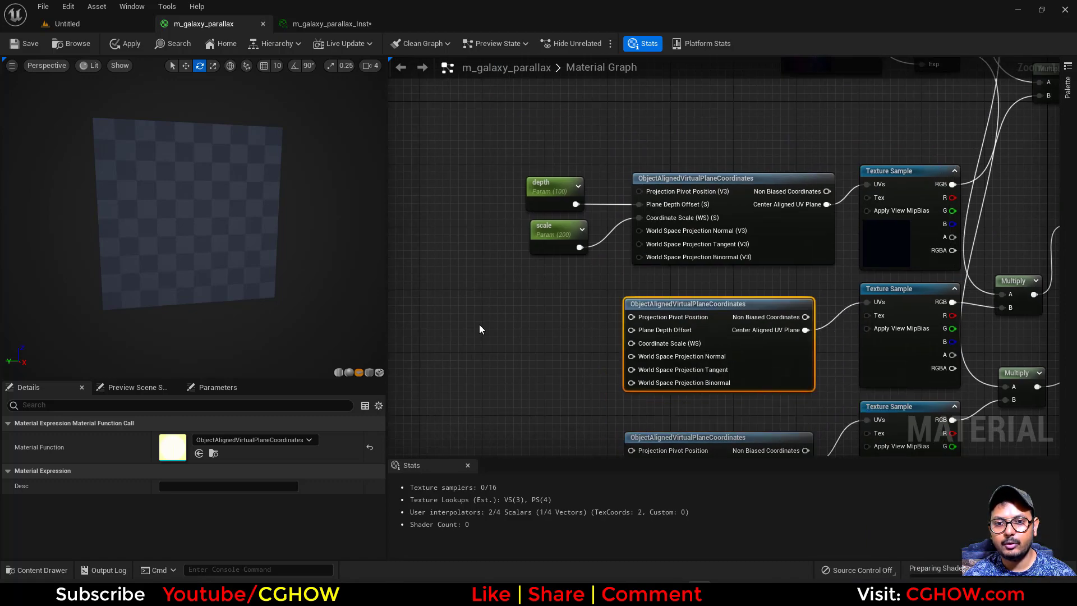
# - Connect the scale parameter to Coordinate Scale (WS) on both pasted coordinate nodes and move it away to the left of them
pyautogui.moveTo(594, 357); pyautogui.dragTo(594, 265, button='right')
pyautogui.moveTo(580, 238); pyautogui.dragTo(560, 256, button='right')
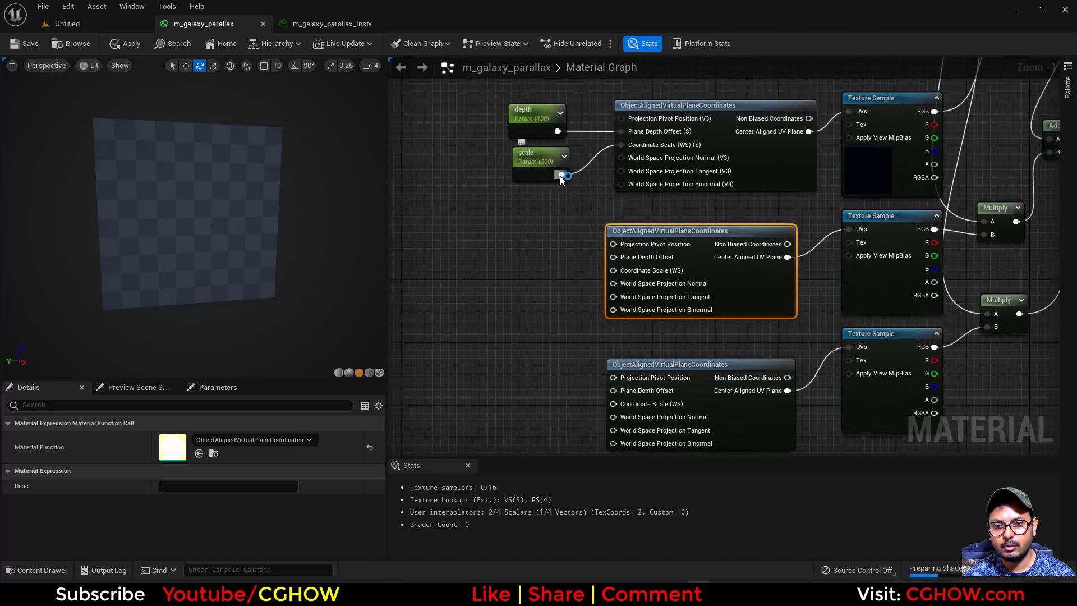
pyautogui.moveTo(562, 175); pyautogui.dragTo(614, 270)
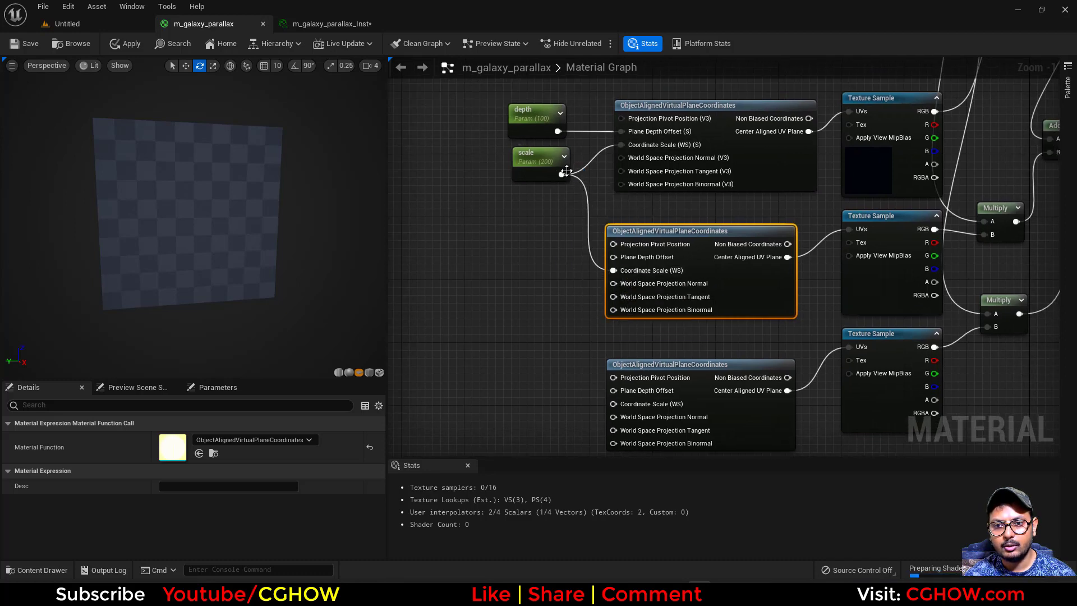
pyautogui.moveTo(562, 174); pyautogui.dragTo(460, 272)
pyautogui.moveTo(543, 223); pyautogui.dragTo(594, 236, button='right')
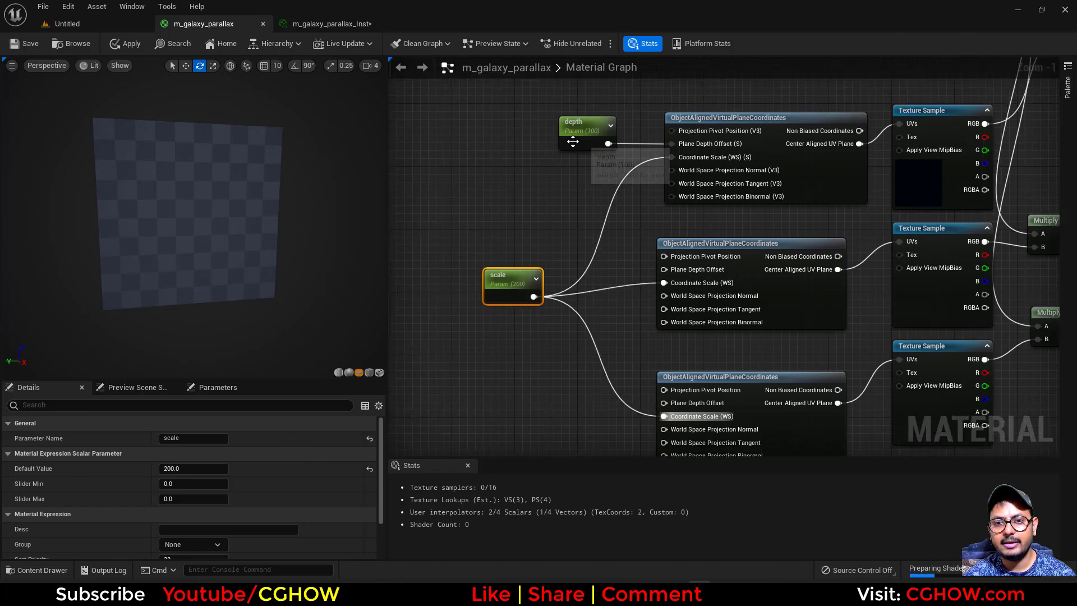
# - Move the depth parameter further left and duplicate it twice, naming the copies depth2 and depth3
pyautogui.moveTo(574, 138); pyautogui.dragTo(443, 143)
pyautogui.moveTo(440, 151); pyautogui.dragTo(526, 145, button='right')
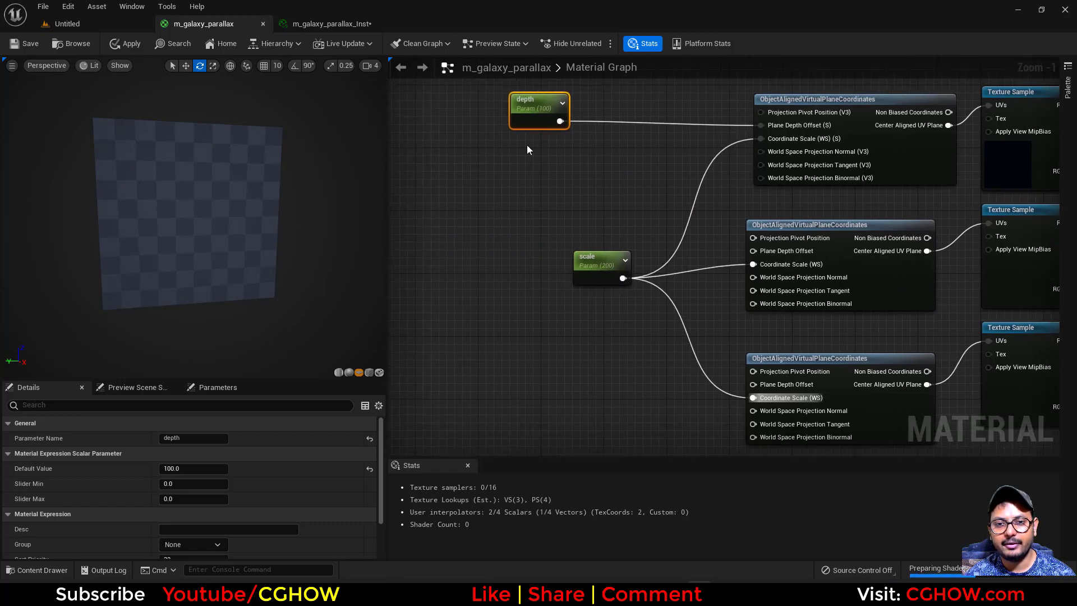
pyautogui.hotkey('ctrl', 'd')
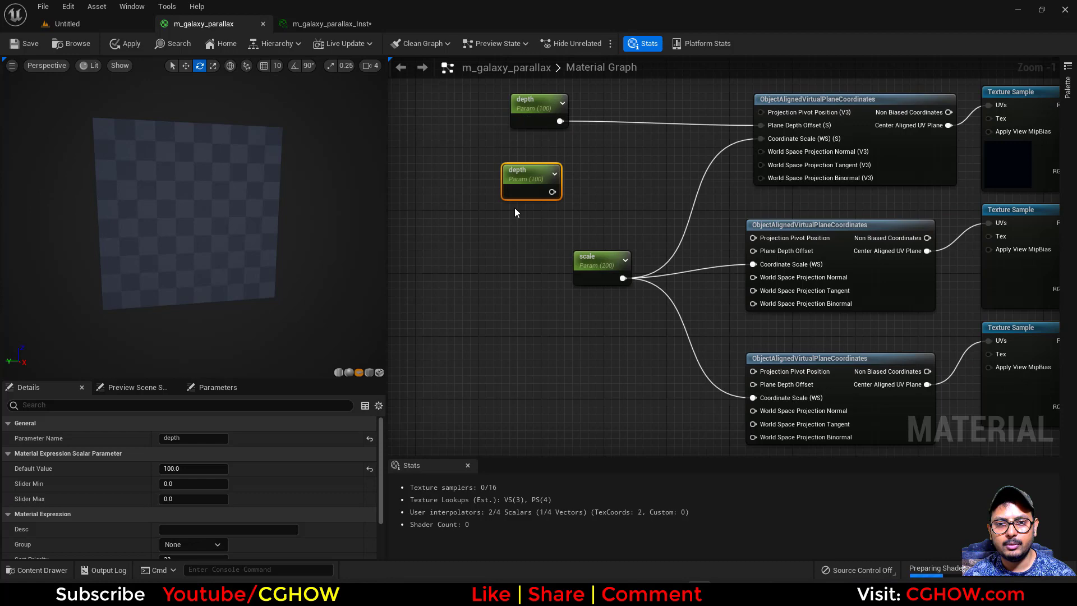
pyautogui.click(210, 438)
pyautogui.click(205, 436)
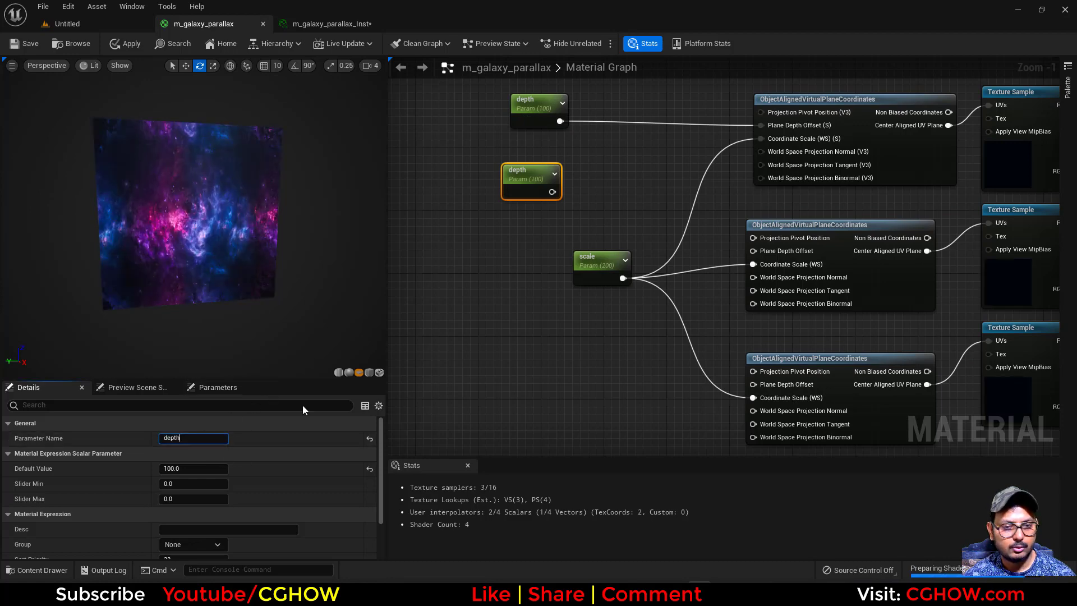
pyautogui.click(524, 188)
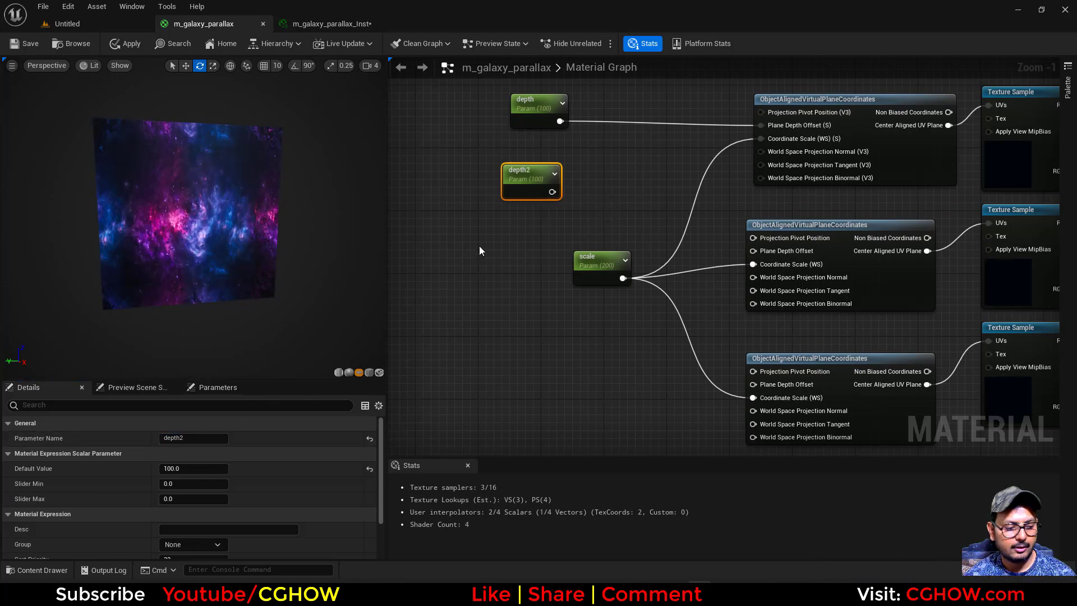
pyautogui.hotkey('ctrl', 'd')
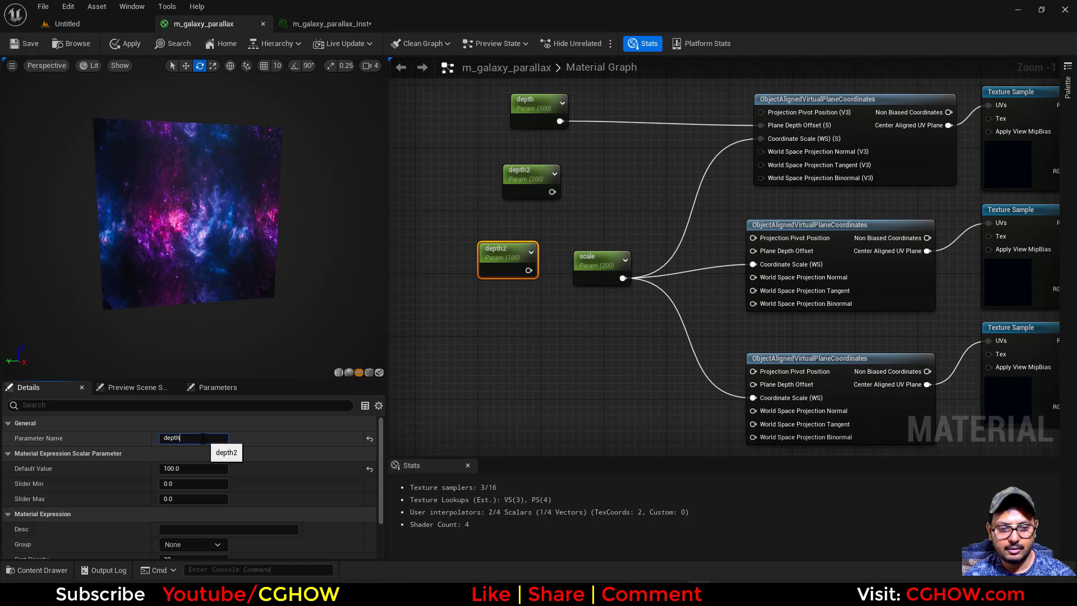
pyautogui.press('Return')
# - Add depth and depth2 together with an Add node and feed the sum into the second coordinate node's Plane Depth Offset
pyautogui.moveTo(513, 180); pyautogui.dragTo(489, 189)
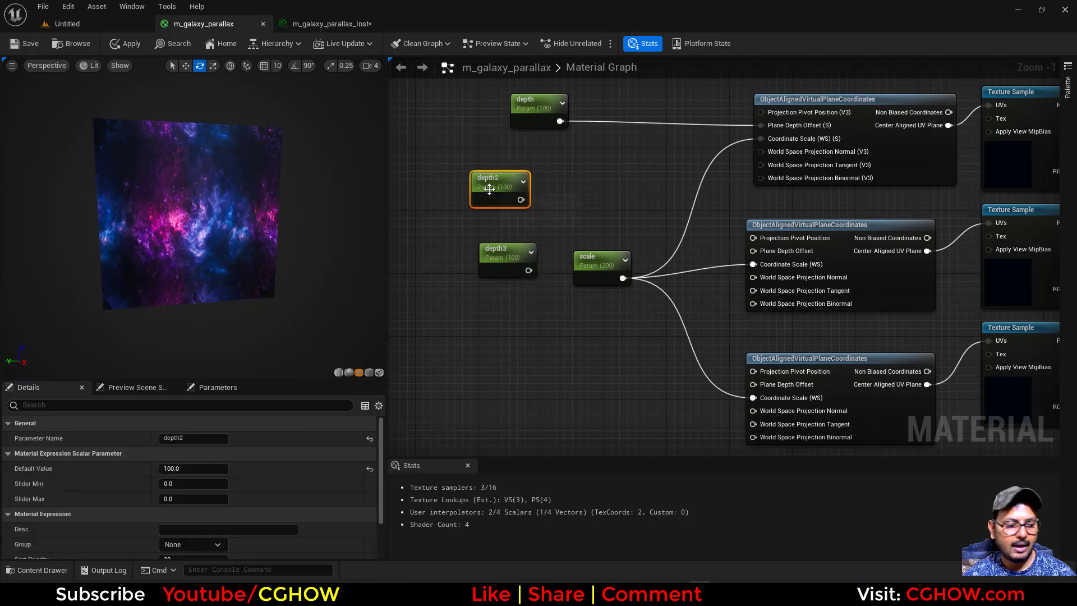
pyautogui.click(570, 170)
pyautogui.moveTo(559, 122); pyautogui.dragTo(766, 251)
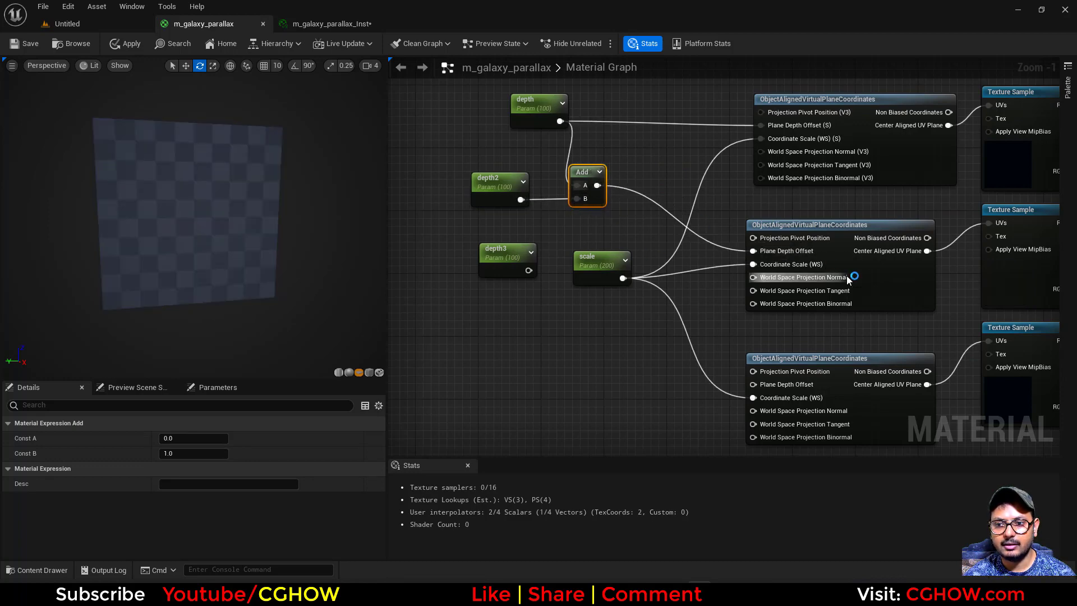
# - Add depth3 to the first depth sum with a second Add node feeding the third coordinate node's Plane Depth Offset, and move depth3 beside it
pyautogui.moveTo(618, 346); pyautogui.dragTo(609, 291, button='right')
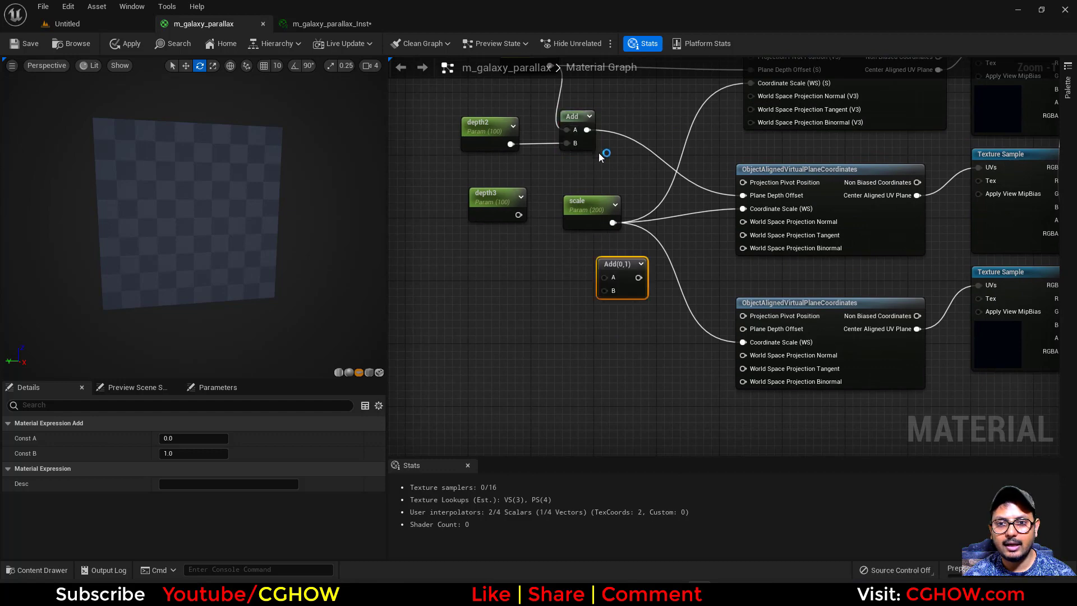
pyautogui.moveTo(586, 130); pyautogui.dragTo(603, 247)
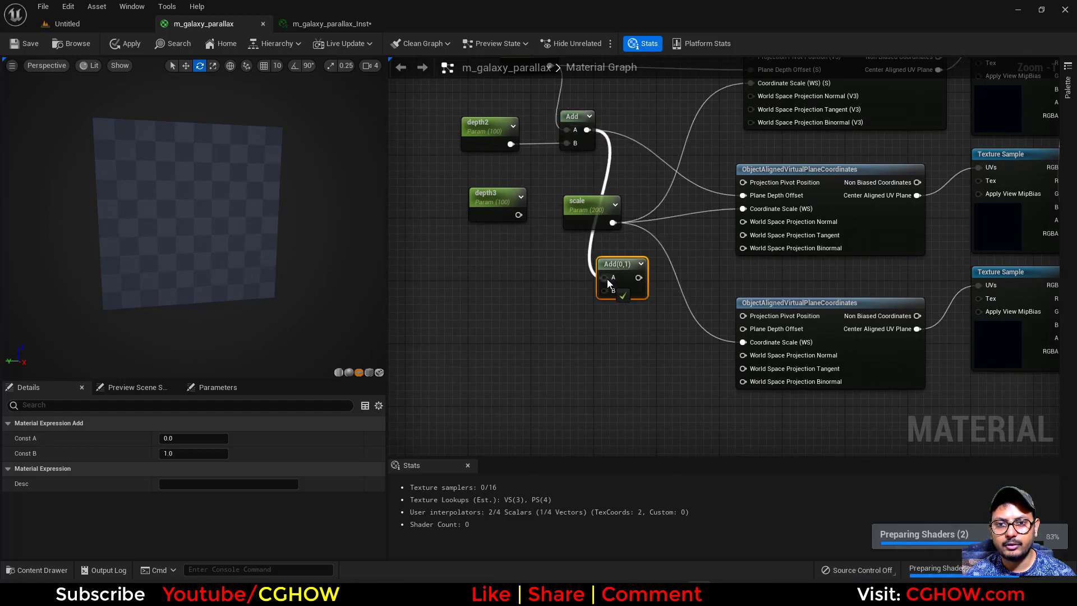
pyautogui.moveTo(608, 283); pyautogui.dragTo(605, 279)
pyautogui.moveTo(518, 215); pyautogui.dragTo(743, 328)
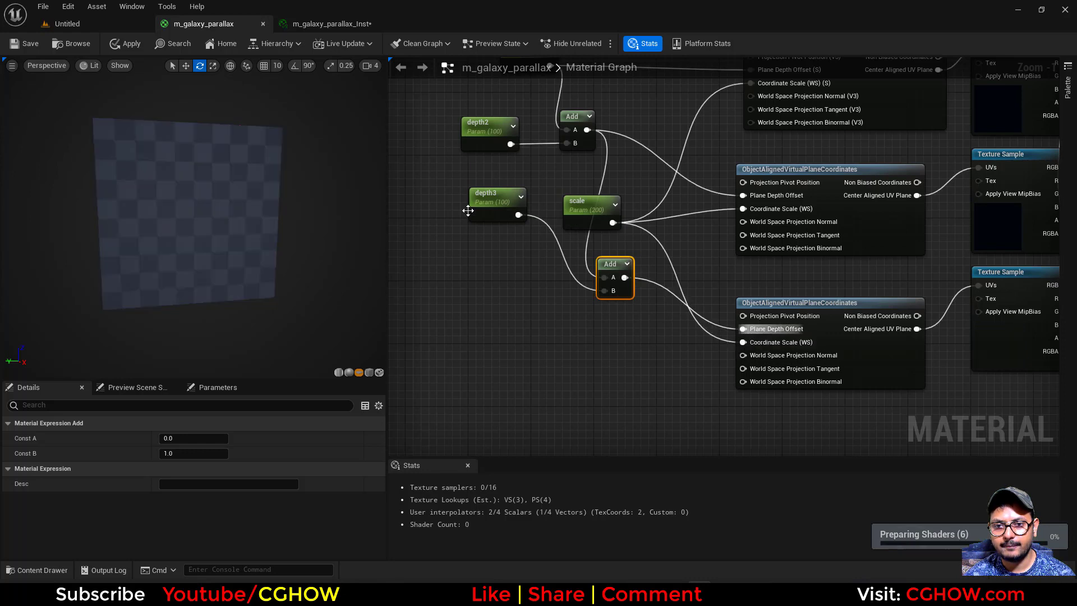
pyautogui.moveTo(476, 219); pyautogui.dragTo(485, 266)
pyautogui.moveTo(489, 275); pyautogui.dragTo(426, 314, button='right')
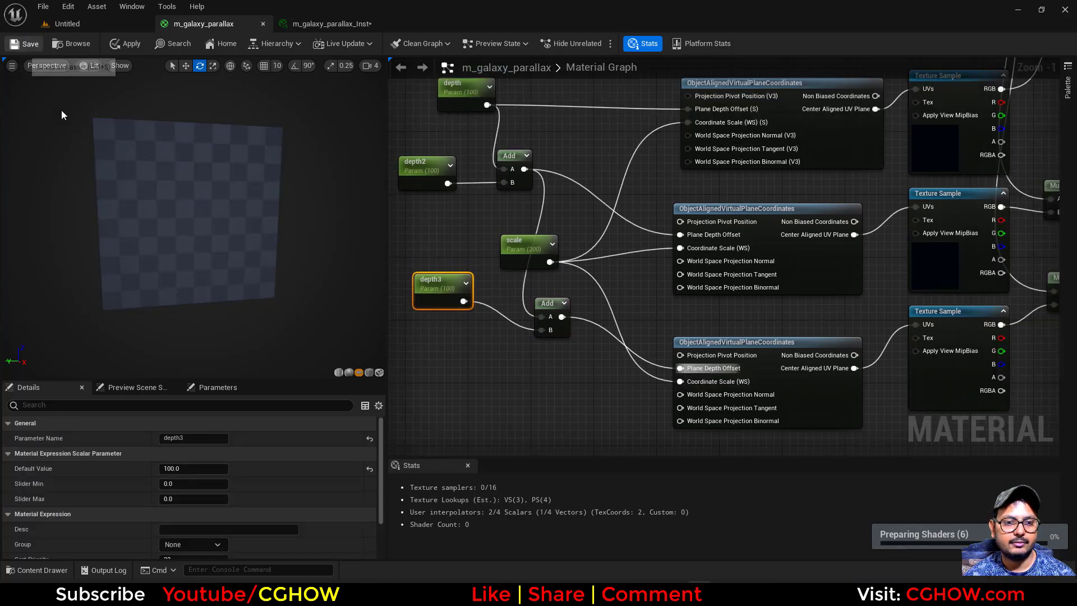
# - Save the material and switch to the m_galaxy_parallax_Inst instance
pyautogui.hotkey('ctrl', 's')
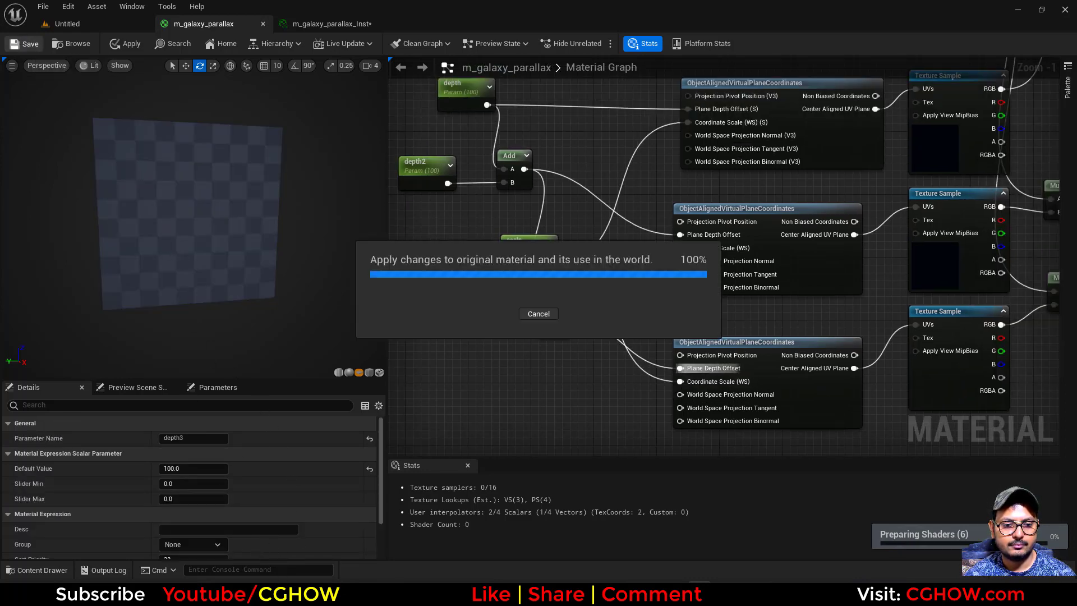
pyautogui.moveTo(194, 214); pyautogui.dragTo(219, 219)
pyautogui.click(348, 24)
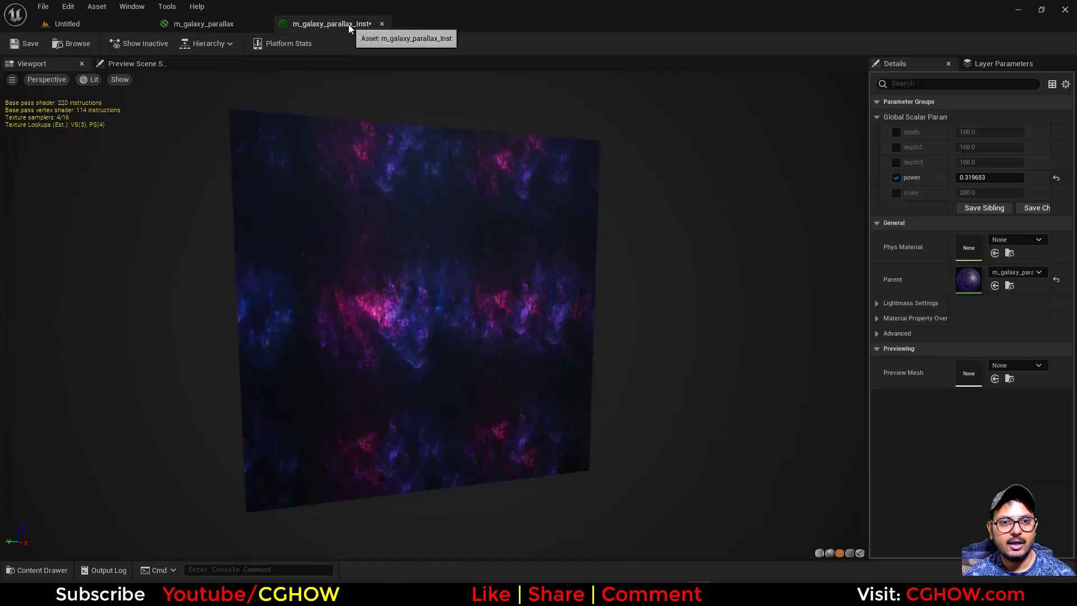
# - Lower the instance's power parameter to about -0.024 and check the plane preview from another angle
pyautogui.moveTo(449, 314); pyautogui.dragTo(513, 314)
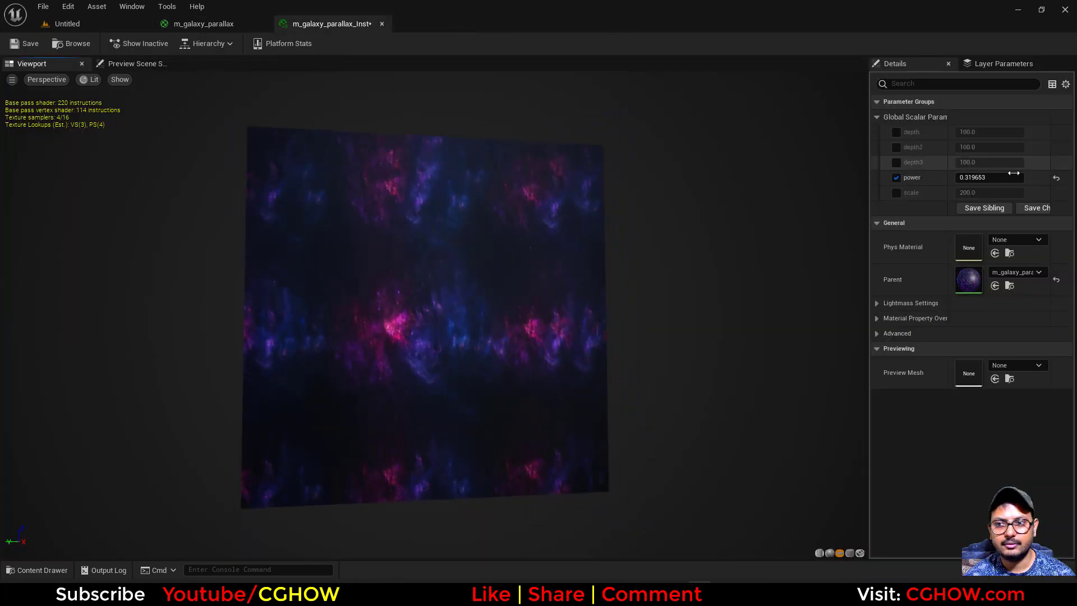
pyautogui.moveTo(989, 177); pyautogui.dragTo(976, 177)
pyautogui.moveTo(521, 303); pyautogui.dragTo(443, 319)
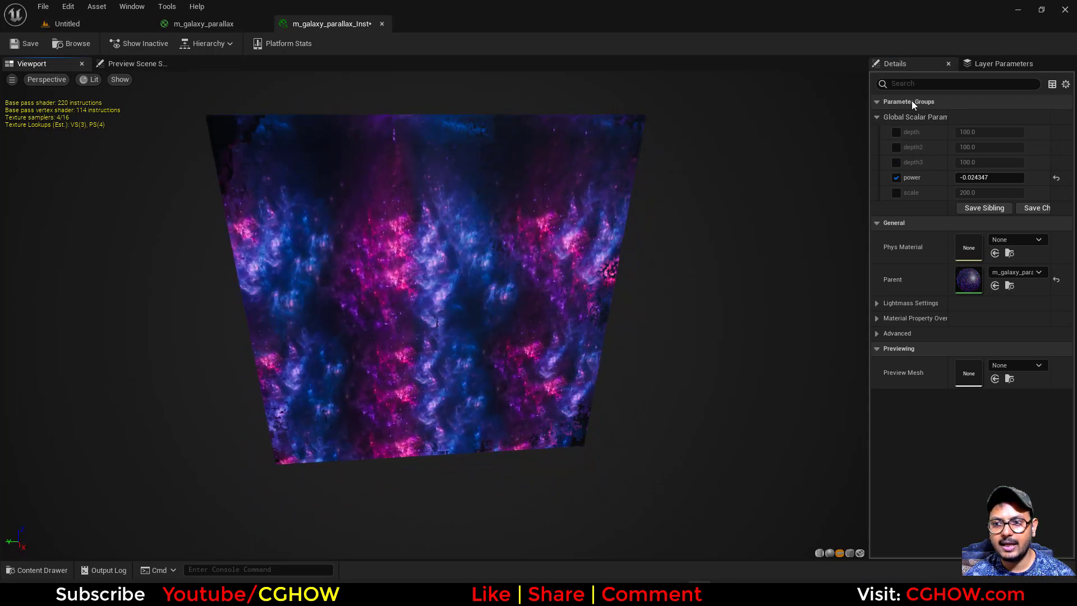
# - Enable the depth, depth2 and depth3 overrides and set each of them to 10
pyautogui.click(895, 132)
pyautogui.click(896, 162)
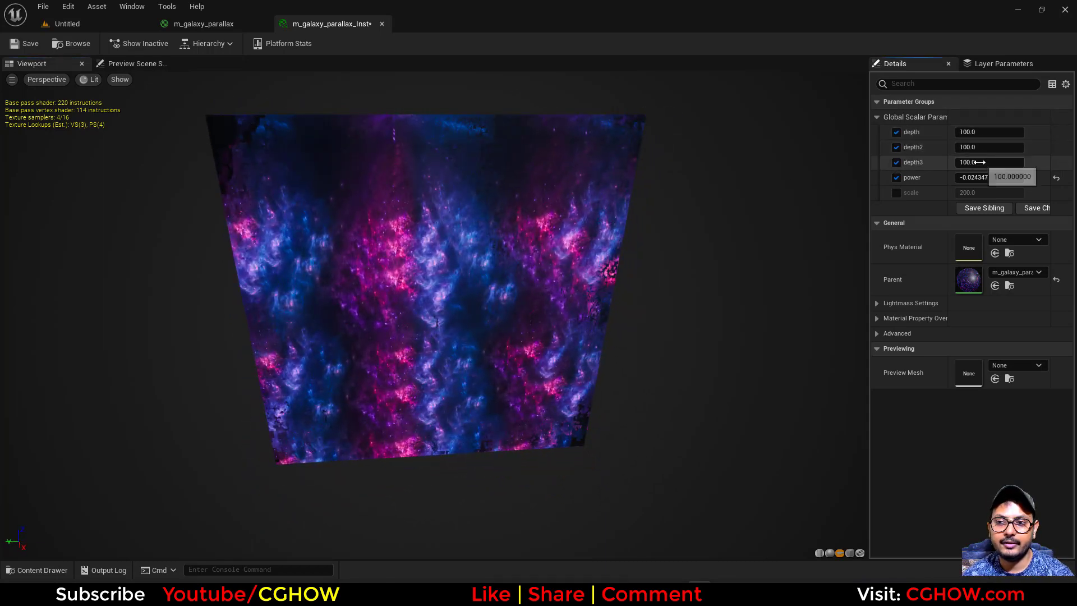
pyautogui.press('Return')
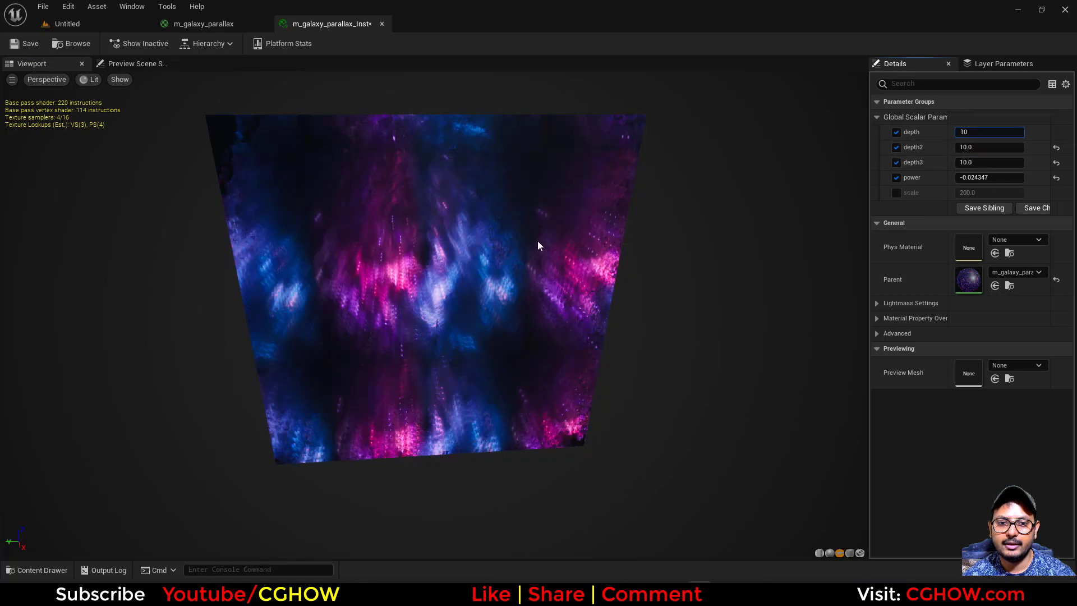
pyautogui.moveTo(537, 242)
pyautogui.mouseDown()
pyautogui.moveTo(561, 208)
pyautogui.moveTo(511, 205)
pyautogui.moveTo(572, 211)
pyautogui.moveTo(549, 225)
pyautogui.mouseUp()
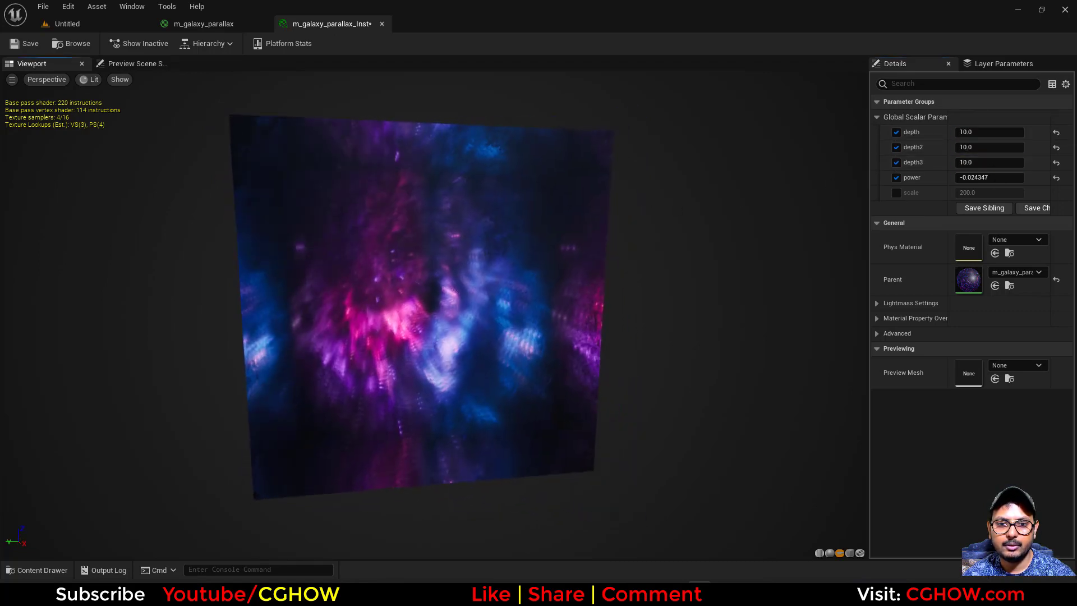
# - Set depth, depth2 and depth3 to 2
pyautogui.scroll(4, 448, 297)
pyautogui.moveTo(449, 297); pyautogui.dragTo(482, 300)
pyautogui.click(972, 147)
pyautogui.write('2')
pyautogui.click(971, 132)
pyautogui.write('2')
pyautogui.press('Return')
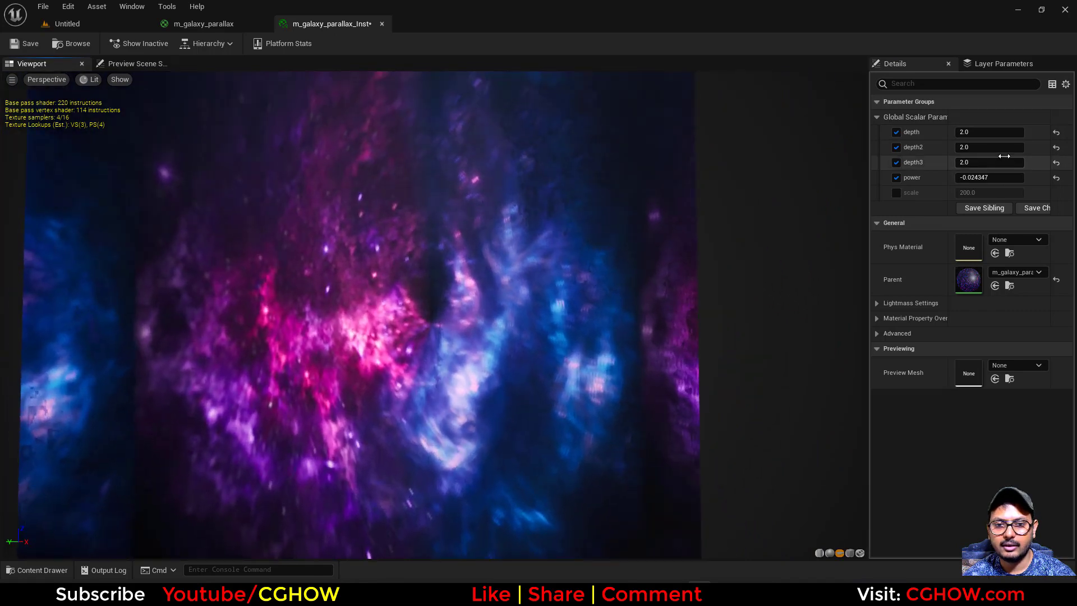
# - Set depth, depth2 and depth3 to 5 and check the parallax from another angle
pyautogui.click(973, 163)
pyautogui.write('5')
pyautogui.click(973, 147)
pyautogui.write('5')
pyautogui.click(972, 132)
pyautogui.write('5')
pyautogui.moveTo(527, 230); pyautogui.dragTo(555, 267)
pyautogui.moveTo(707, 303); pyautogui.dragTo(707, 260)
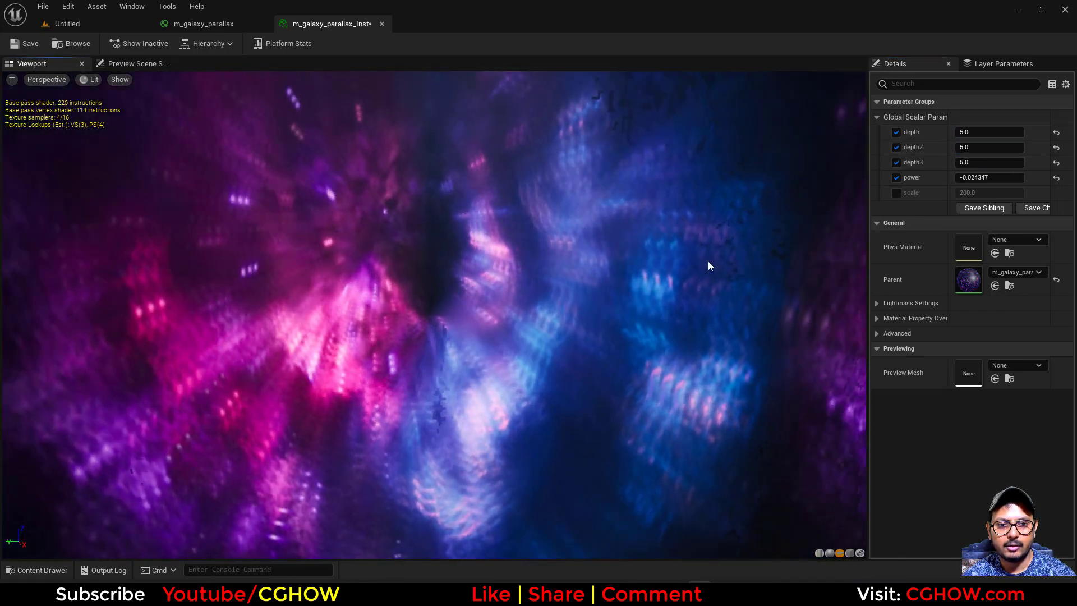
# - Raise the power parameter to about 0.088
pyautogui.moveTo(978, 177); pyautogui.dragTo(1003, 178)
pyautogui.moveTo(416, 329)
pyautogui.mouseDown()
pyautogui.moveTo(370, 329)
pyautogui.moveTo(404, 330)
pyautogui.moveTo(423, 365)
pyautogui.moveTo(452, 362)
pyautogui.moveTo(416, 325)
pyautogui.mouseUp()
pyautogui.scroll(-6, 415, 329)
# - Preview the material instance on a cube and on a sphere, checking the parallax from several angles
pyautogui.click(848, 552)
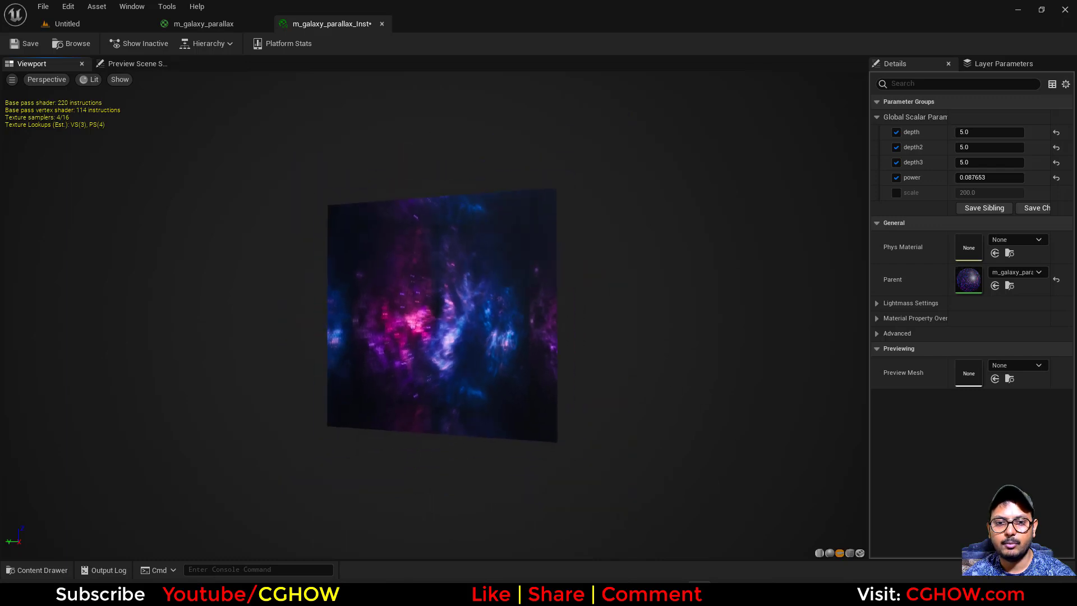
pyautogui.click(850, 552)
pyautogui.moveTo(505, 337); pyautogui.dragTo(594, 342)
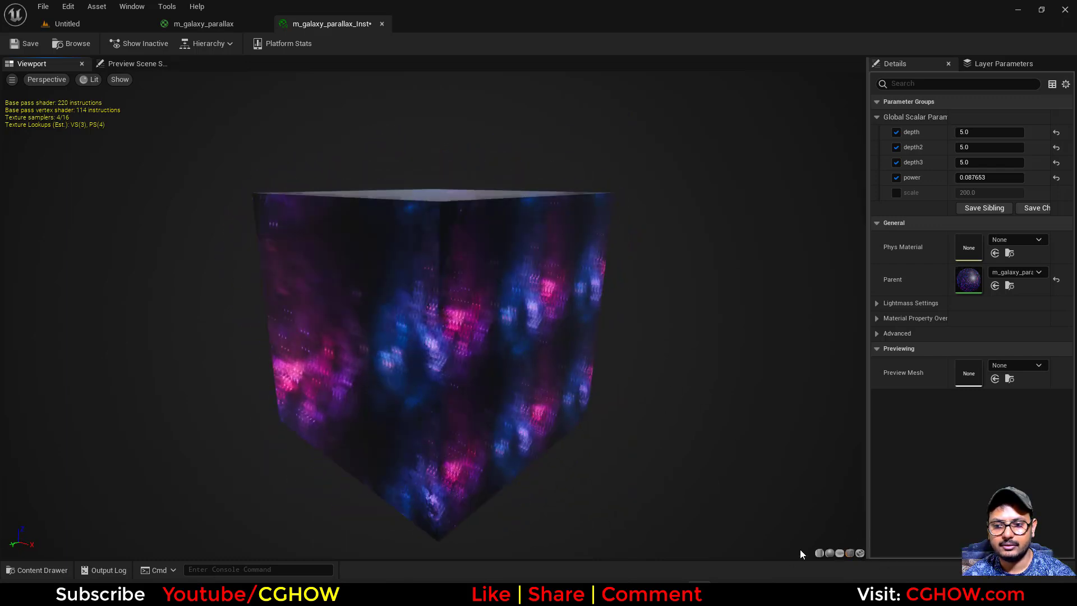
pyautogui.click(830, 552)
pyautogui.moveTo(623, 396); pyautogui.dragTo(746, 396)
pyautogui.moveTo(514, 312); pyautogui.dragTo(441, 131)
# - Switch to the m_galaxy_parallax material and add a VertexNormalWS node above the depth parameter
pyautogui.click(243, 26)
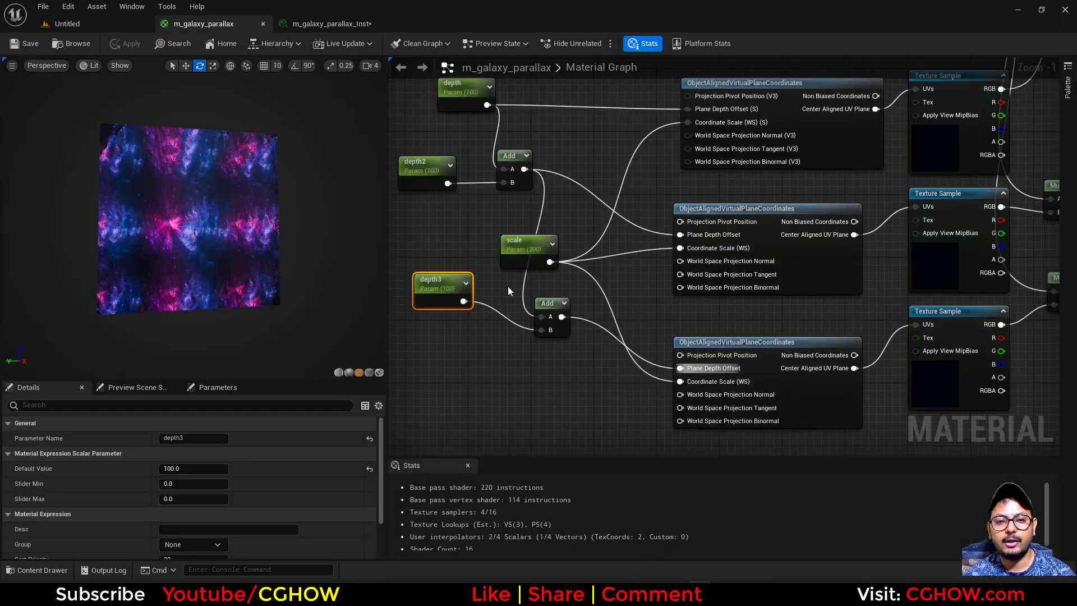
pyautogui.moveTo(507, 286); pyautogui.dragTo(522, 313, button='right')
pyautogui.moveTo(574, 335); pyautogui.dragTo(649, 381, button='right')
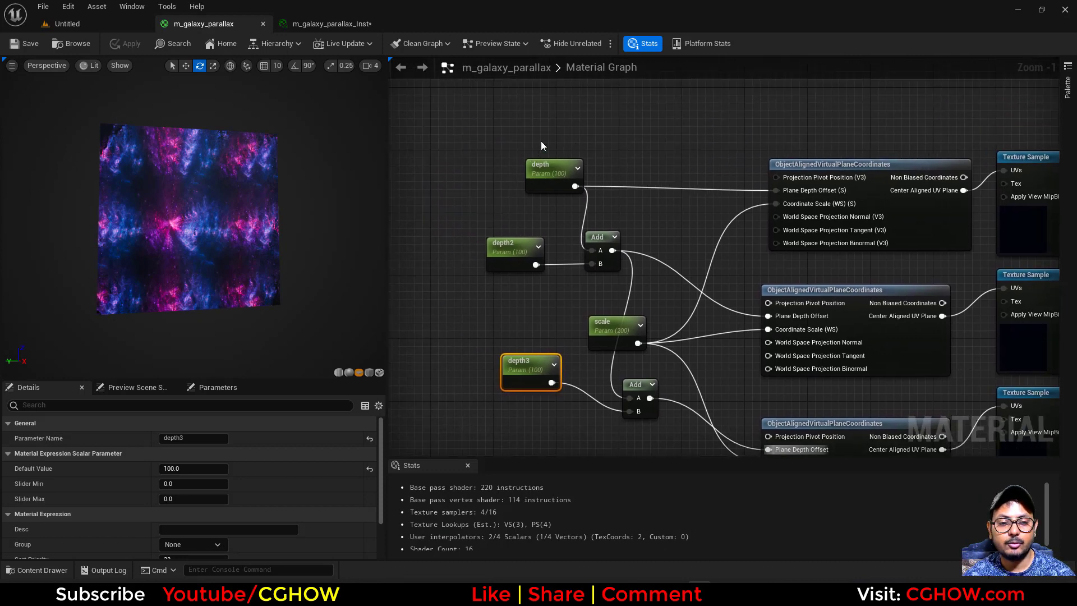
pyautogui.rightClick(574, 111)
pyautogui.write('vex')
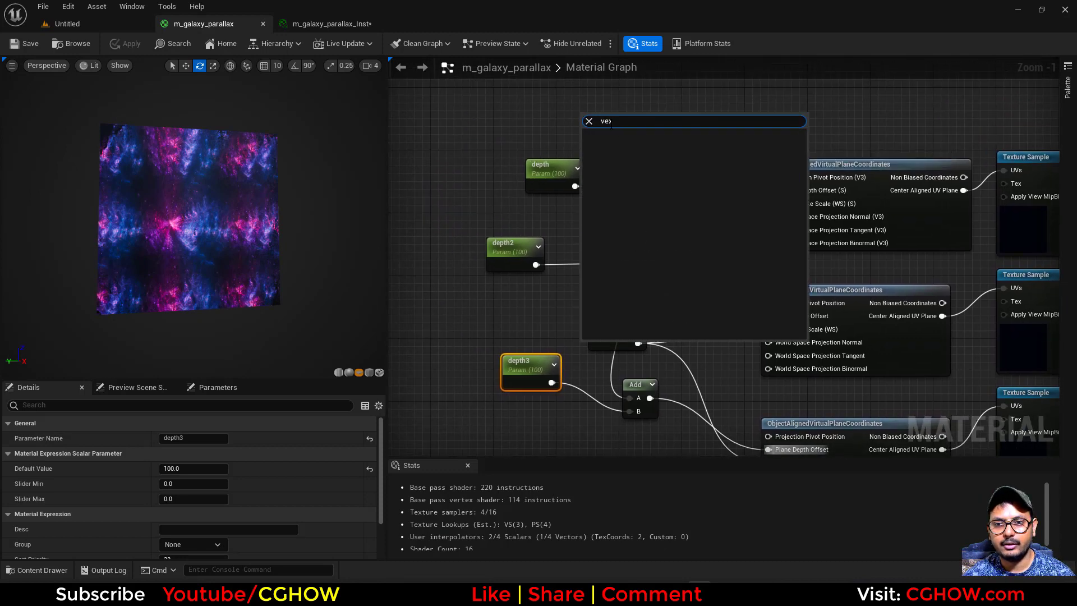
pyautogui.press('BackSpace')
pyautogui.press('BackSpace')
pyautogui.write('ert')
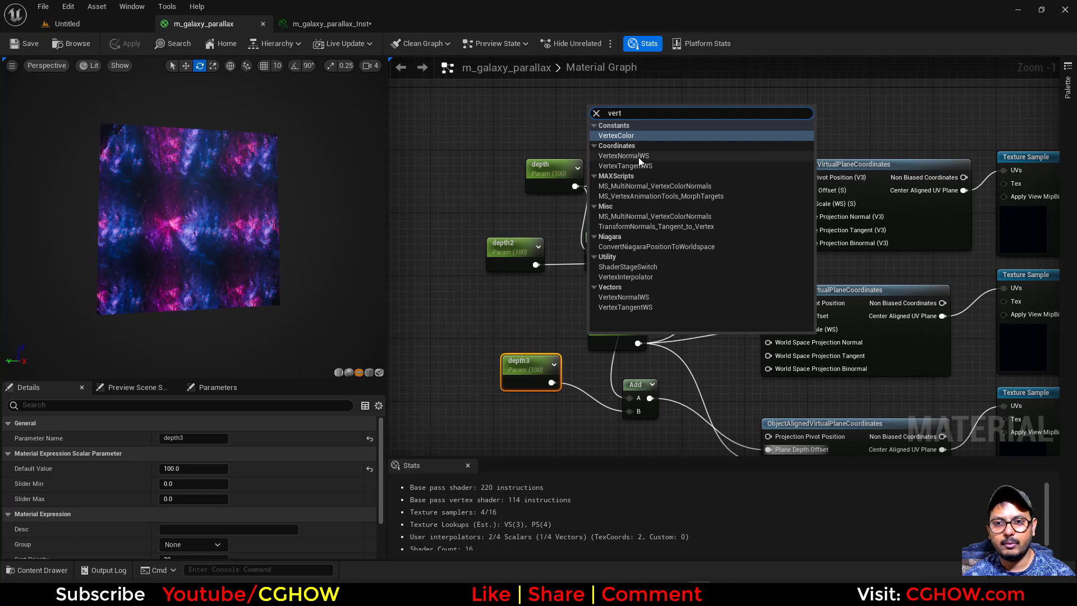
pyautogui.click(638, 157)
# - Connect VertexNormalWS to the World Space Projection Normal input of all three ObjectAlignedVirtualPlaneCoordinates nodes
pyautogui.moveTo(611, 125); pyautogui.dragTo(689, 191)
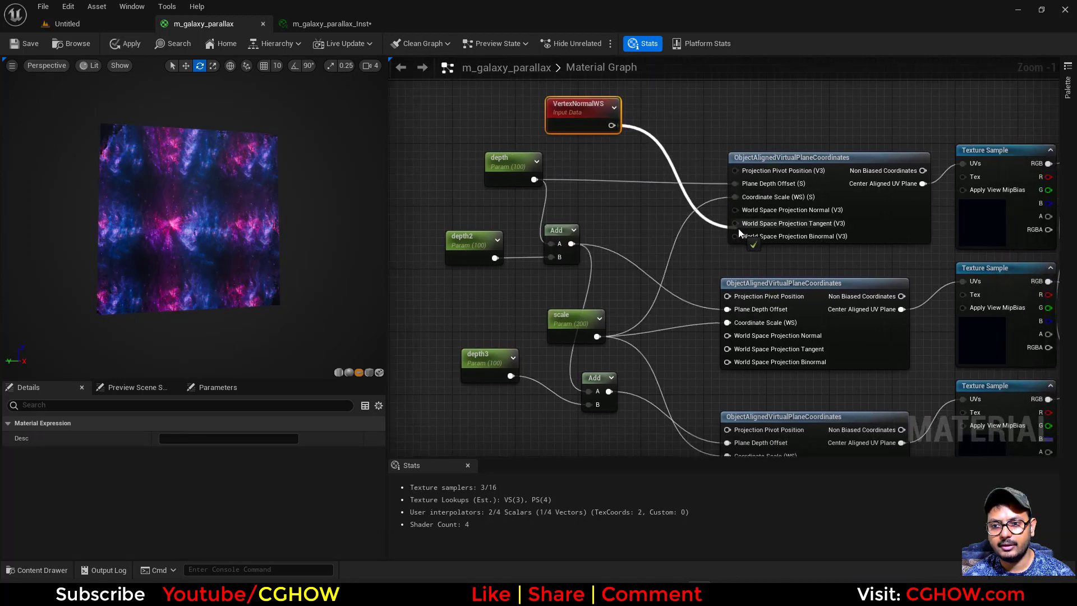
pyautogui.moveTo(611, 125); pyautogui.dragTo(732, 336)
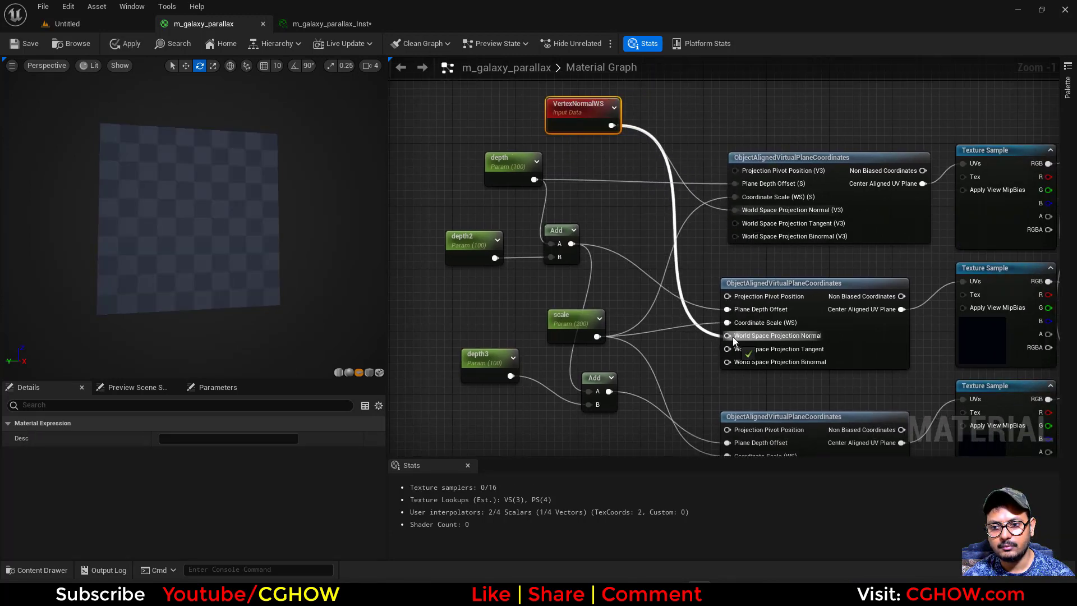
pyautogui.moveTo(610, 125); pyautogui.dragTo(729, 417)
pyautogui.moveTo(645, 173); pyautogui.dragTo(642, 230, button='right')
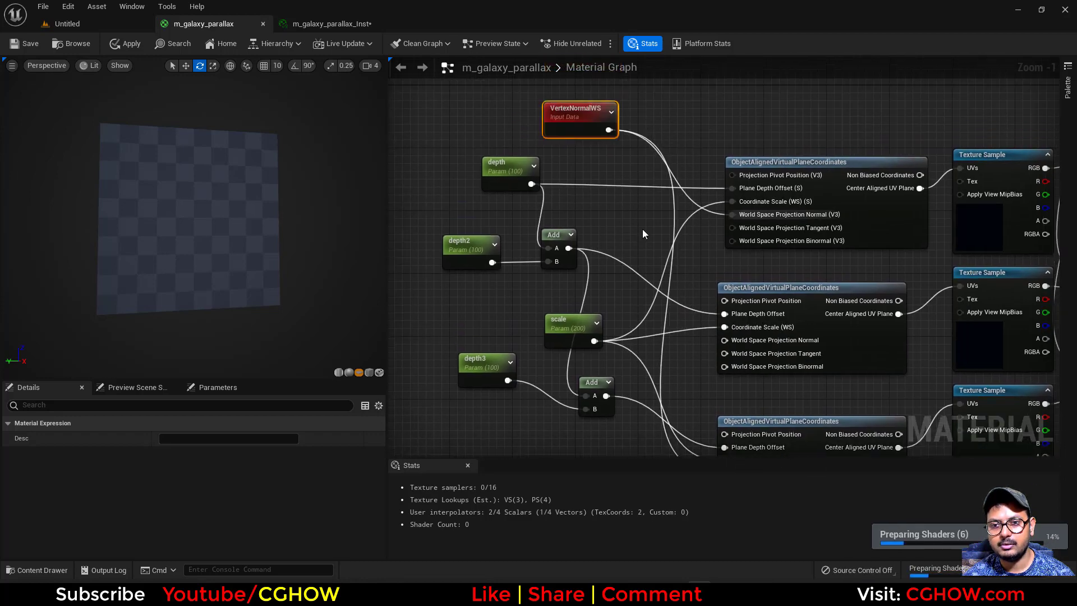
pyautogui.moveTo(609, 130); pyautogui.dragTo(685, 288)
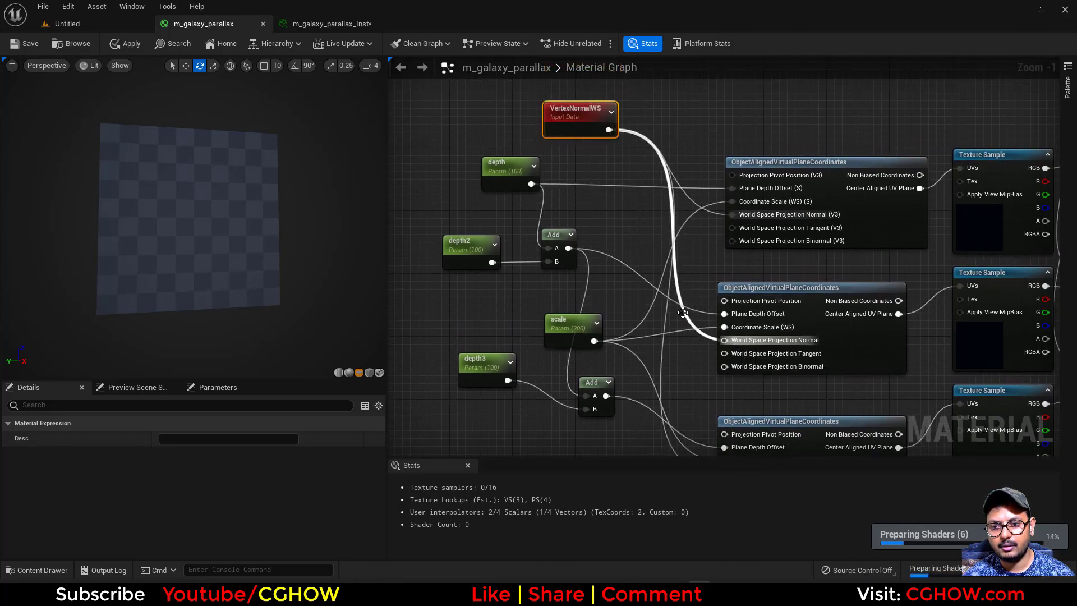
# - Move the VertexNormalWS node to the left of the depth parameters and save the material
pyautogui.scroll(-3, 683, 313)
pyautogui.moveTo(503, 267); pyautogui.dragTo(431, 303)
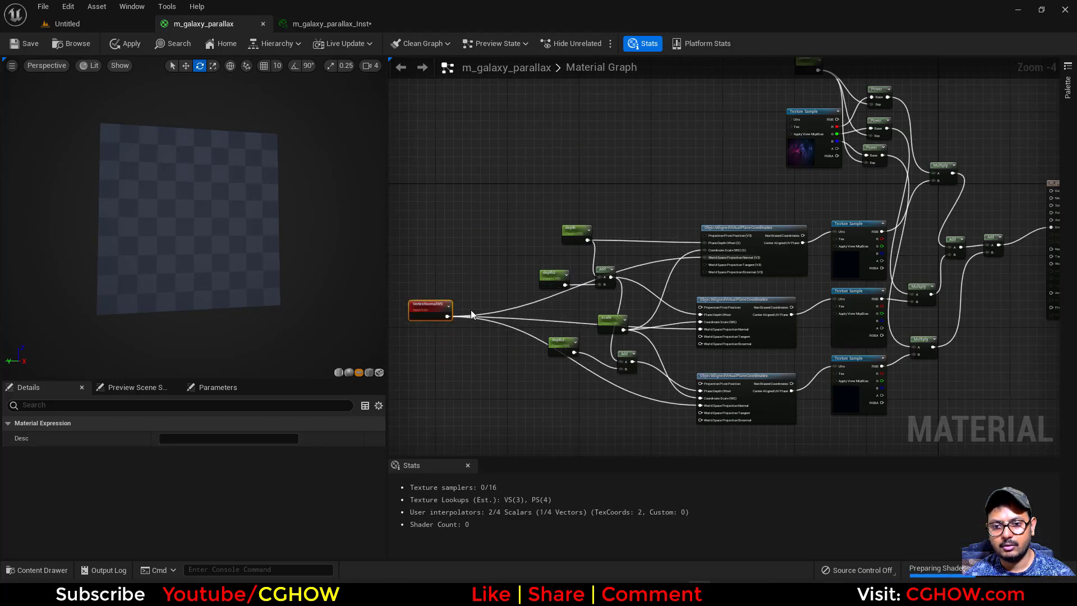
pyautogui.click(27, 45)
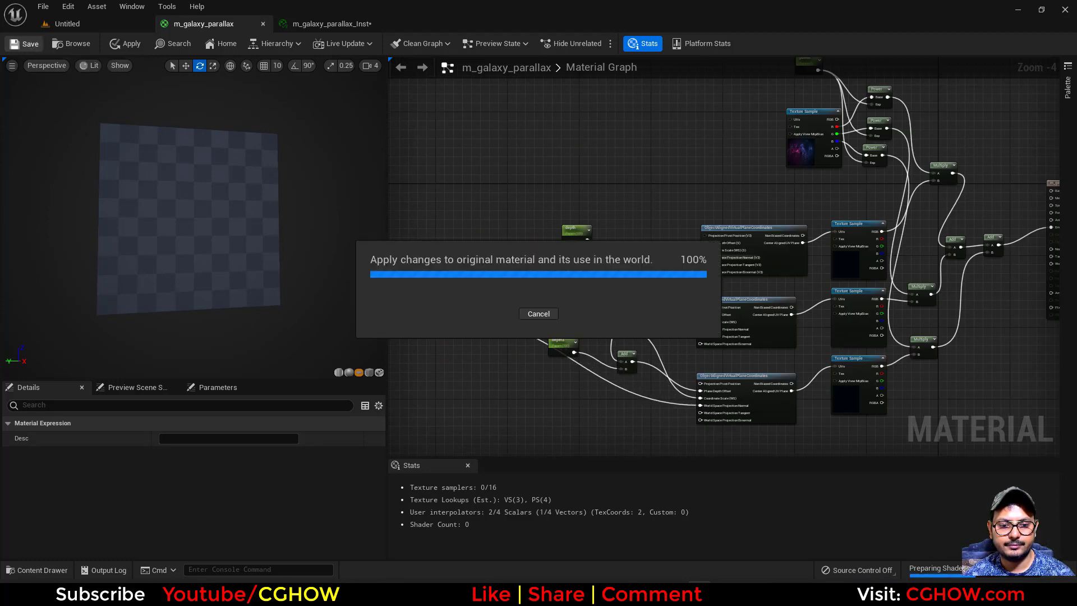
# - Return to m_galaxy_parallax_Inst and set depth, depth2 and depth3 to 1, checking the sphere from several angles
pyautogui.click(328, 24)
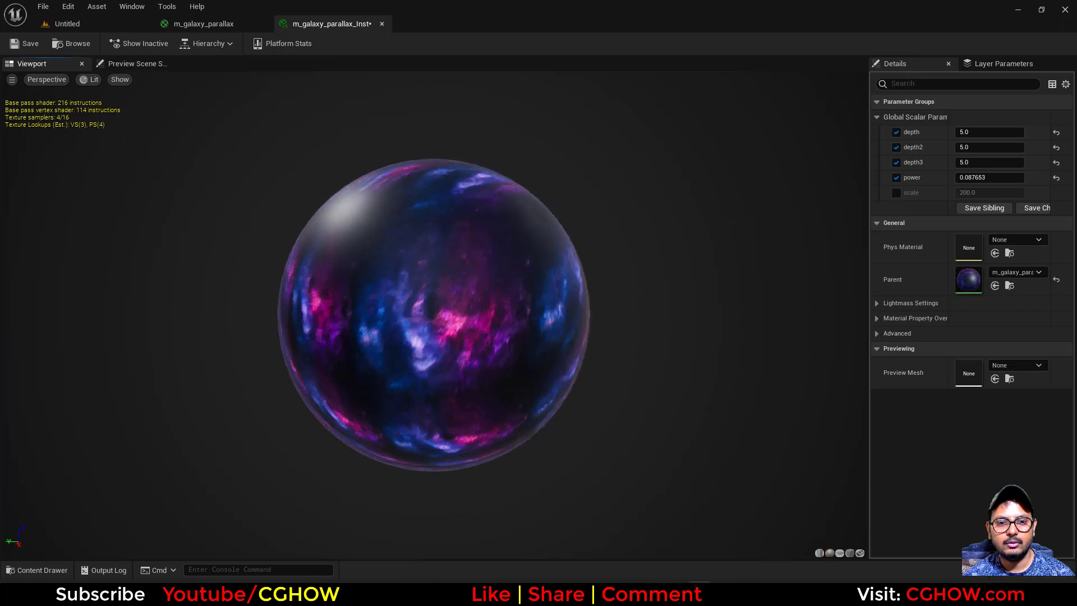
pyautogui.moveTo(435, 314); pyautogui.dragTo(561, 314)
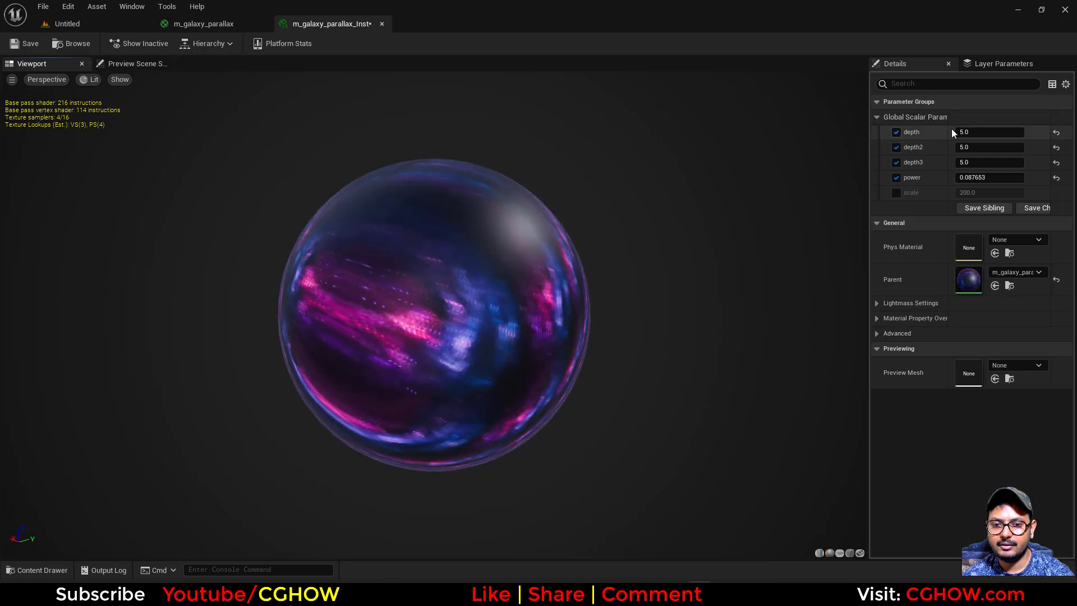
pyautogui.click(980, 135)
pyautogui.write('1')
pyautogui.press('Return')
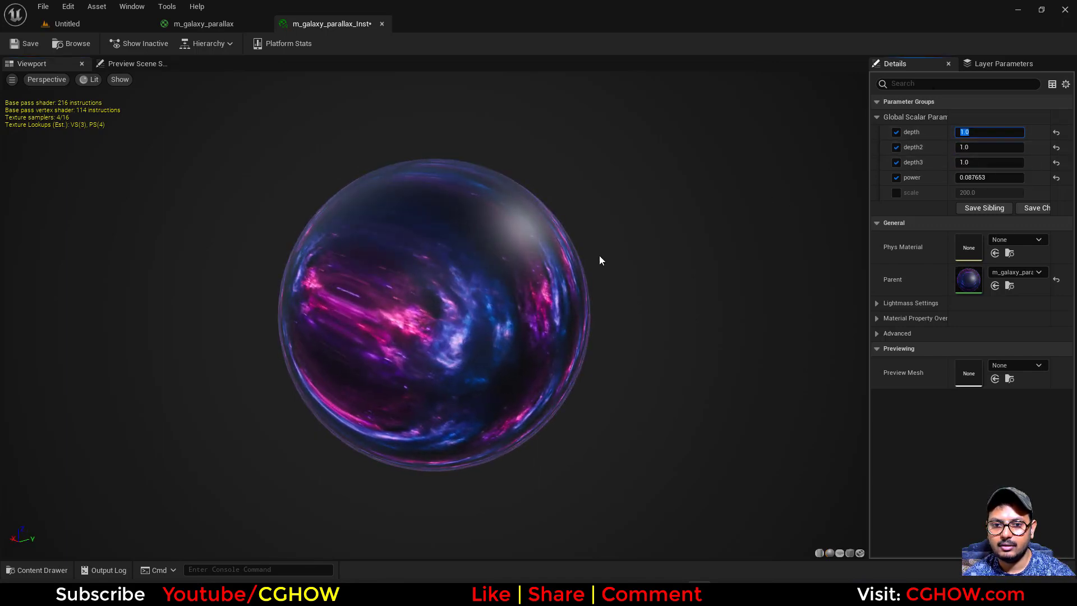
pyautogui.moveTo(600, 259); pyautogui.dragTo(566, 274)
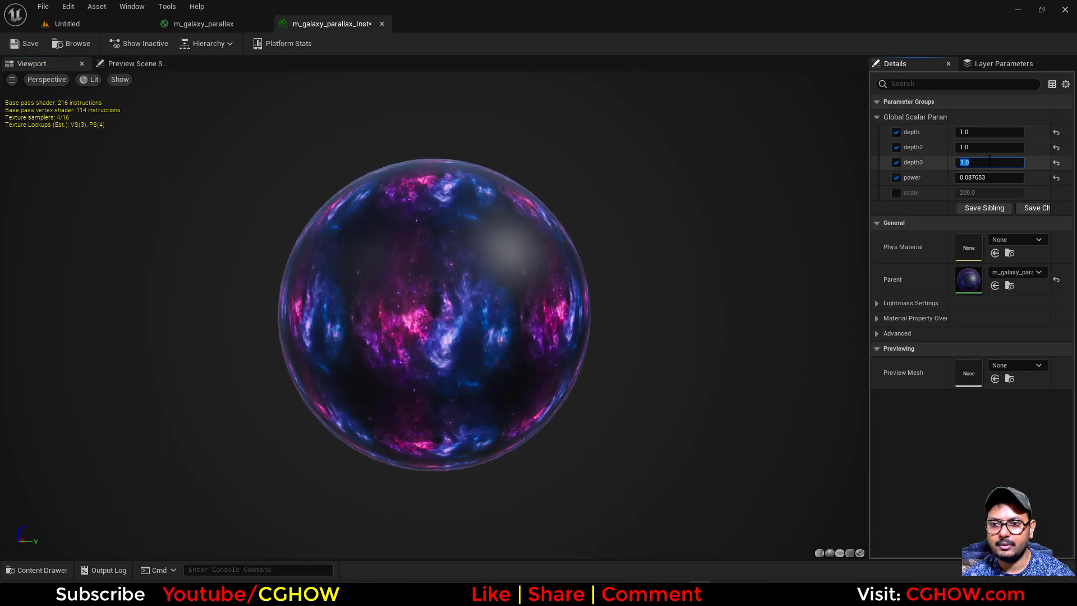
# - Set depth, depth2 and depth3 to 50 and check the parallax on the sphere
pyautogui.press('Return')
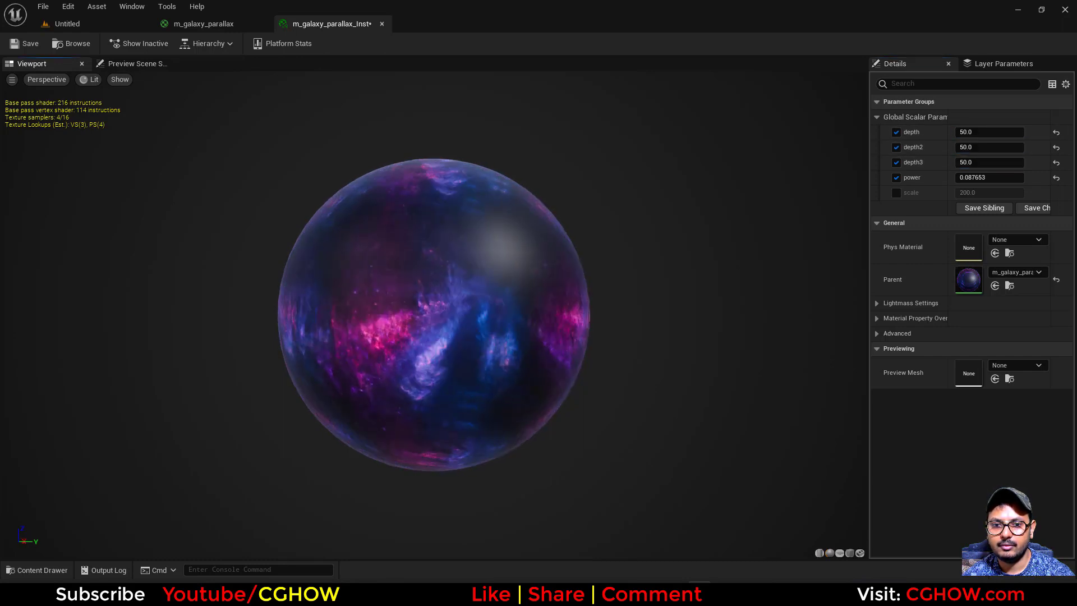
pyautogui.moveTo(507, 291); pyautogui.dragTo(520, 273)
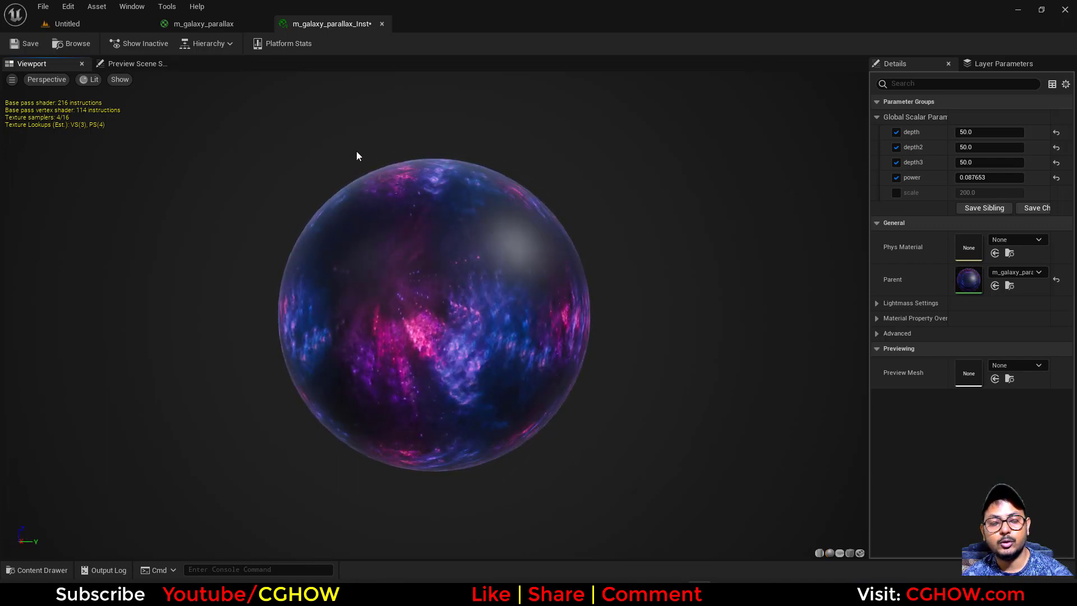
pyautogui.scroll(-2, 535, 297)
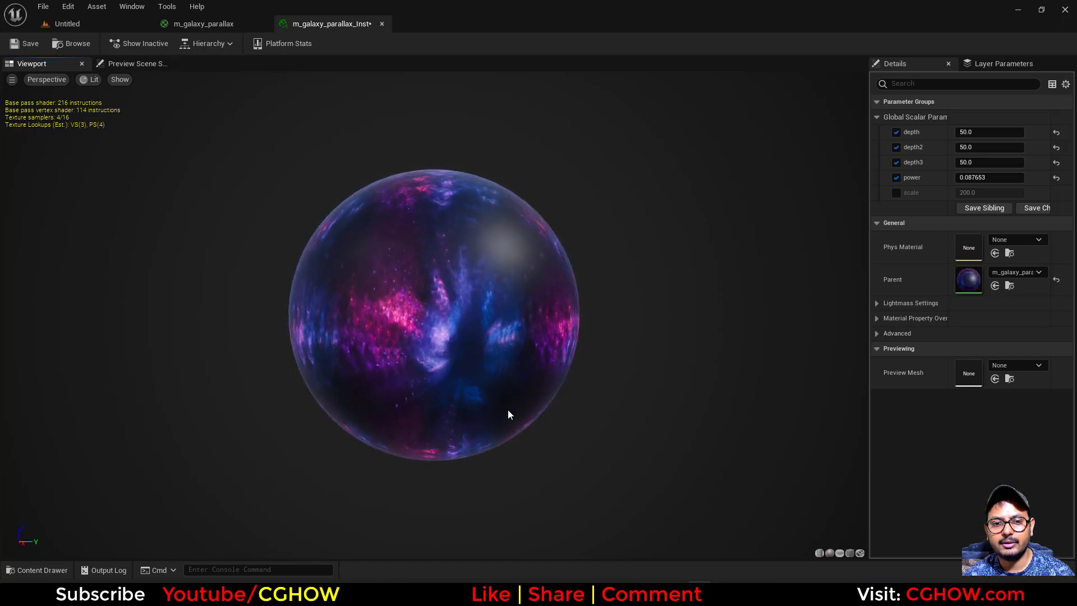
pyautogui.moveTo(460, 280); pyautogui.dragTo(394, 263)
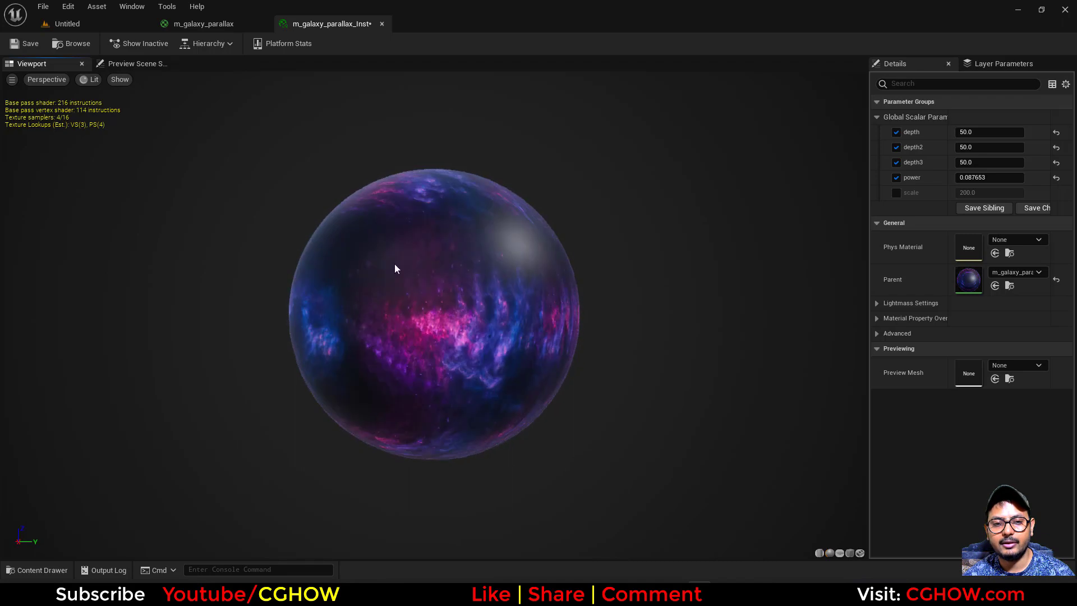
# - Switch to the m_galaxy_parallax material and add a Fresnel_Function node above the depth parameters
pyautogui.click(219, 25)
pyautogui.scroll(2, 779, 270)
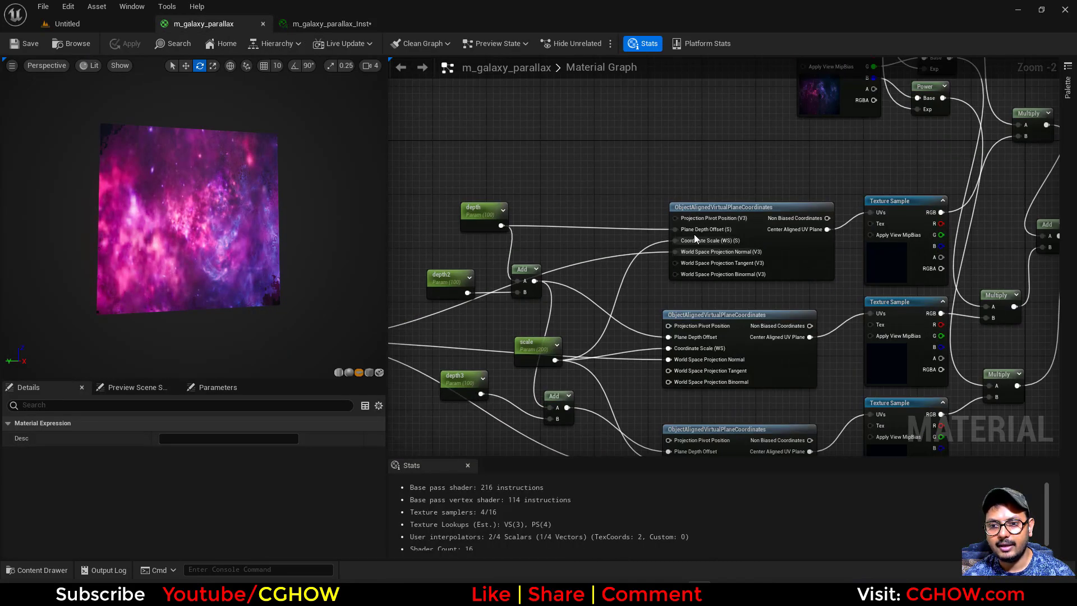
pyautogui.moveTo(490, 279); pyautogui.dragTo(572, 316, button='right')
pyautogui.rightClick(456, 143)
pyautogui.write('fre')
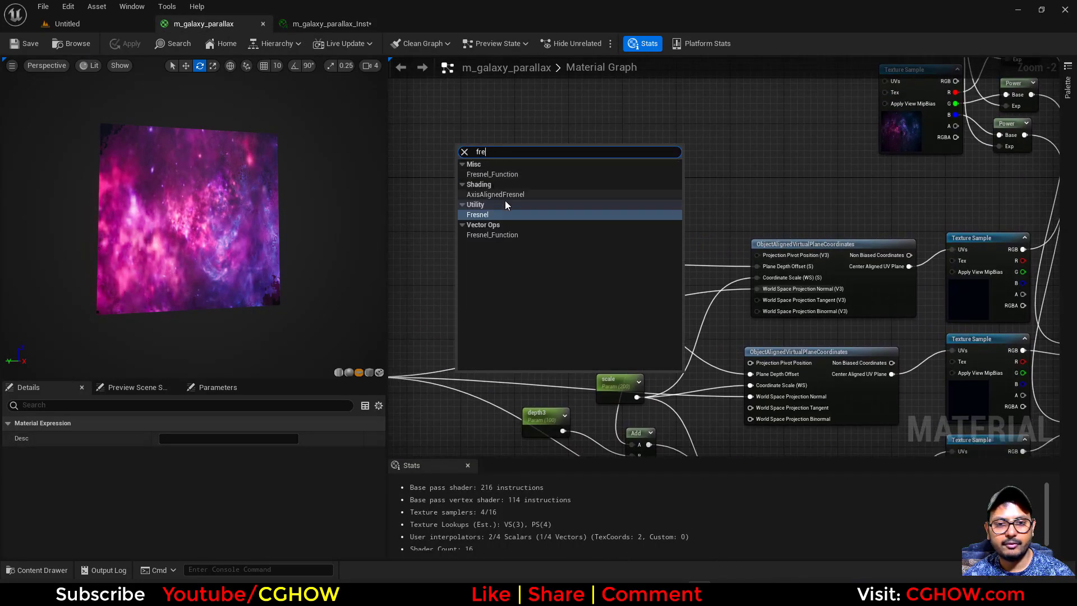
pyautogui.click(412, 111)
pyautogui.rightClick(413, 116)
pyautogui.write('fre')
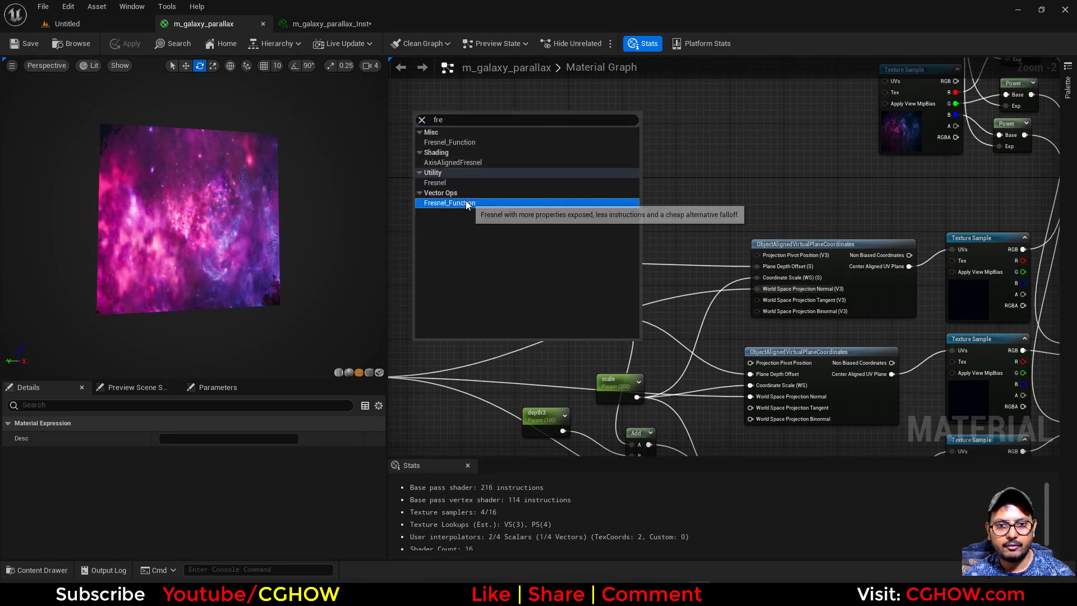
pyautogui.click(449, 203)
# - Preview the Fresnel_Function node's output on a sphere
pyautogui.moveTo(554, 168); pyautogui.dragTo(618, 201, button='right')
pyautogui.rightClick(560, 194)
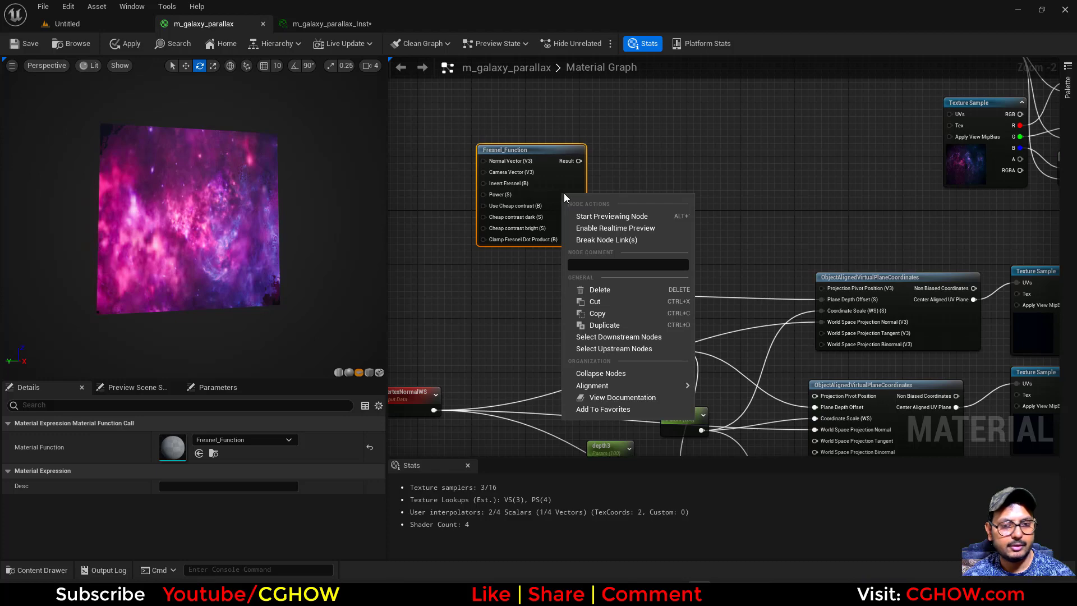
pyautogui.click(560, 183)
pyautogui.press('space')
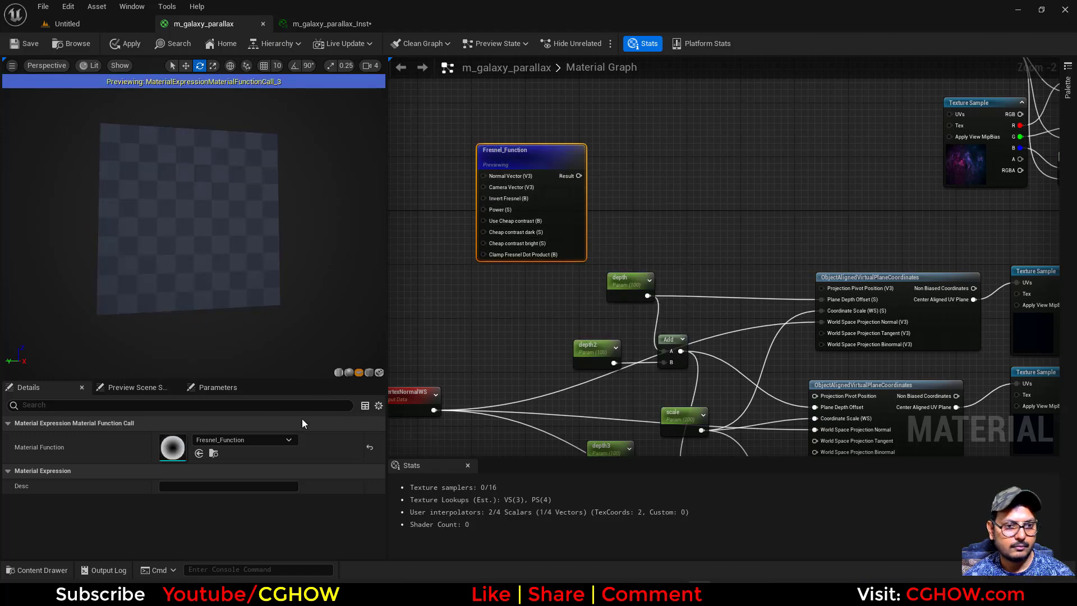
pyautogui.click(348, 372)
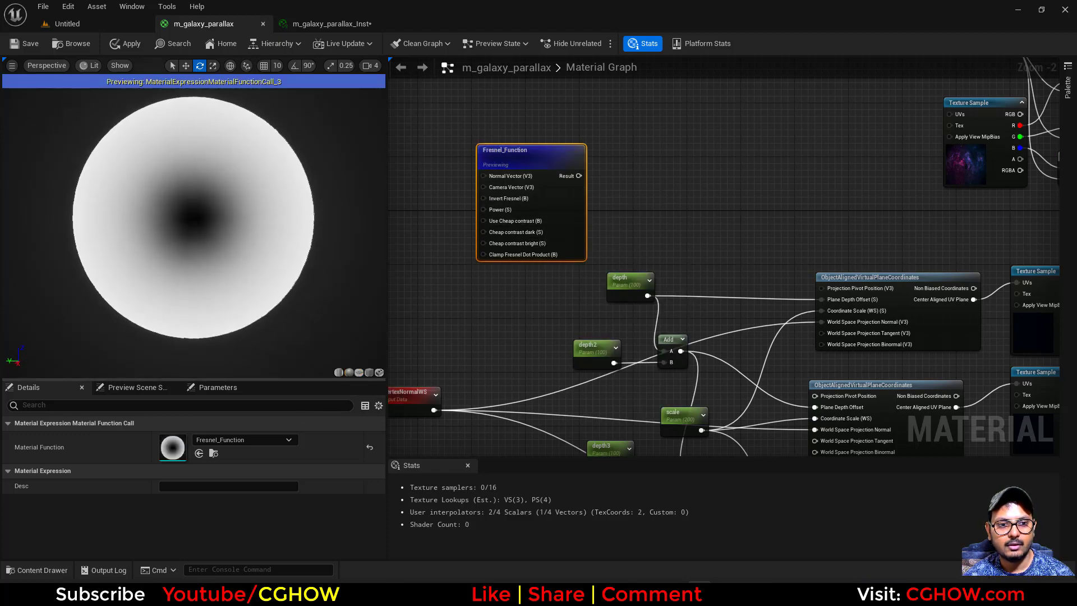
pyautogui.scroll(2, 643, 217)
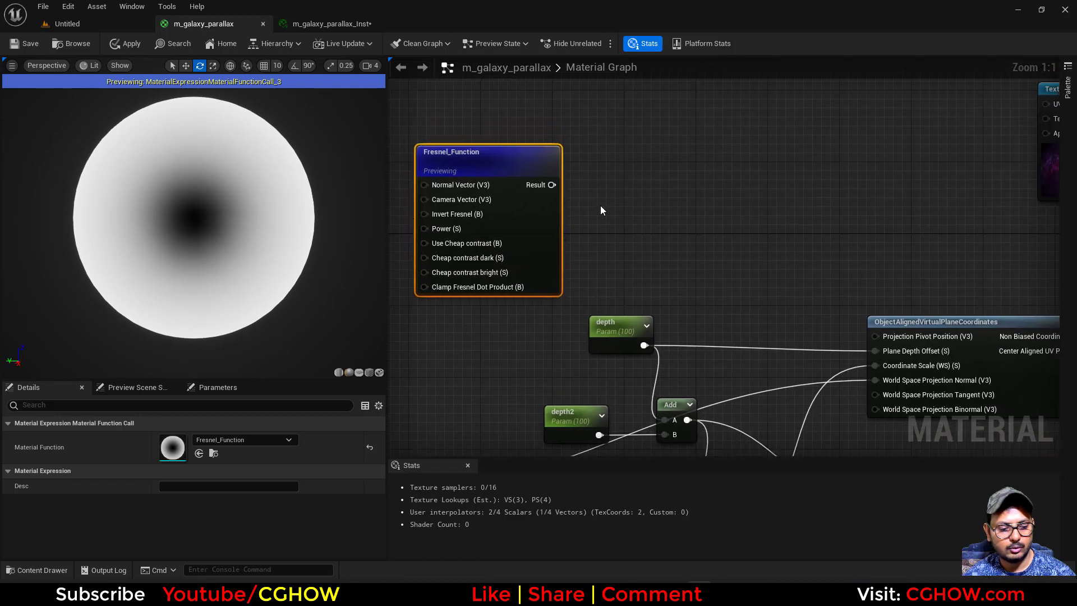
# - Invert the Fresnel_Function result with a 1-x node and feed it into the Base of a new Power node
pyautogui.click(567, 189)
pyautogui.moveTo(582, 188); pyautogui.dragTo(629, 193)
pyautogui.click(638, 176)
pyautogui.press('e')
pyautogui.click(617, 190)
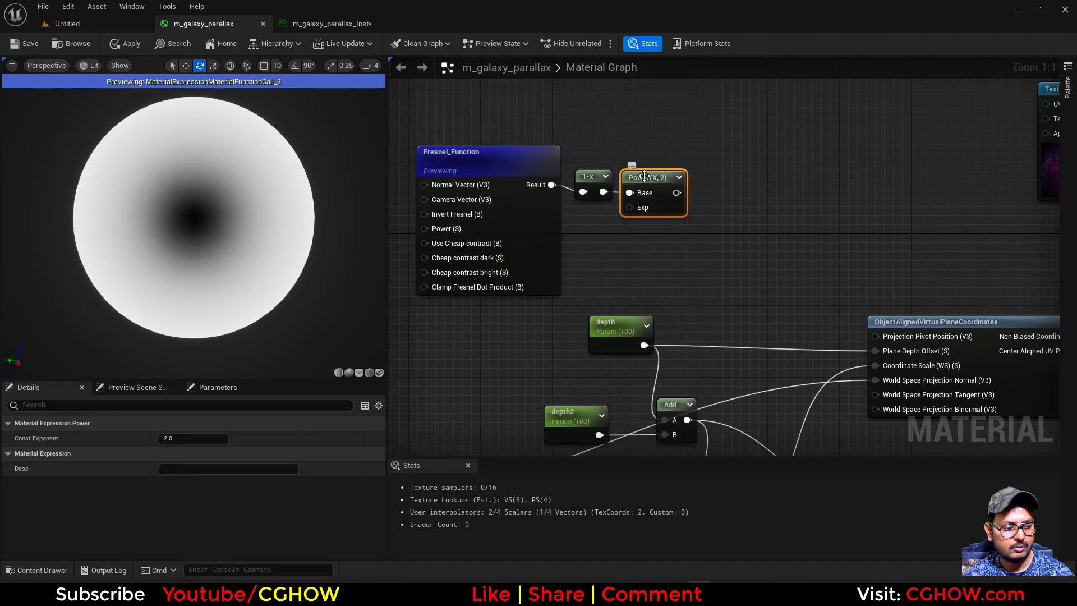
# - Preview the Power node and connect a new scalar parameter named fresnel to its Exp input
pyautogui.press('space')
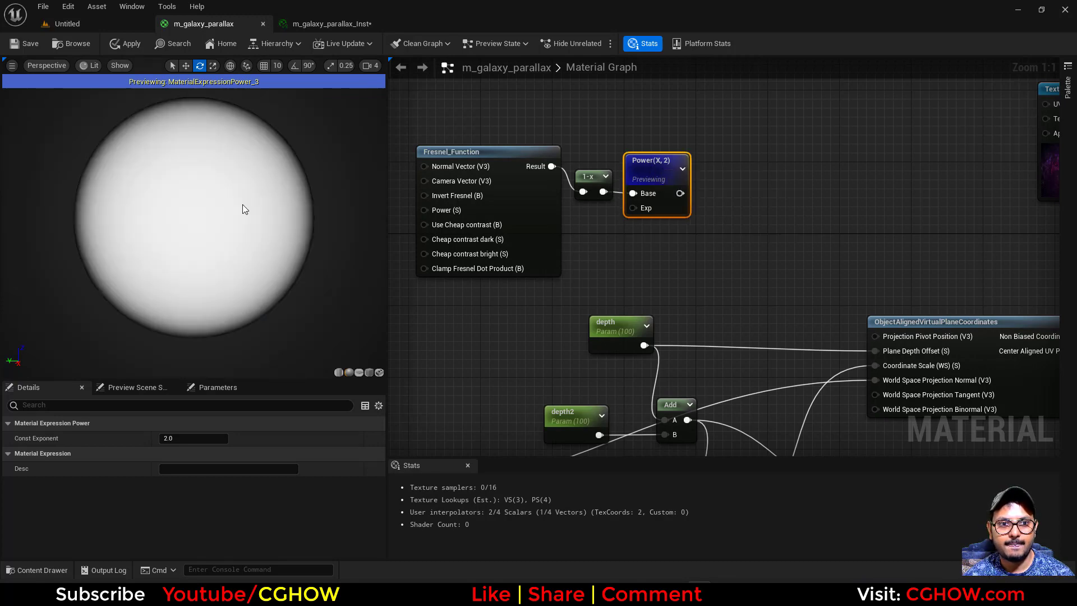
pyautogui.moveTo(585, 237); pyautogui.dragTo(604, 238, button='right')
pyautogui.click(605, 238)
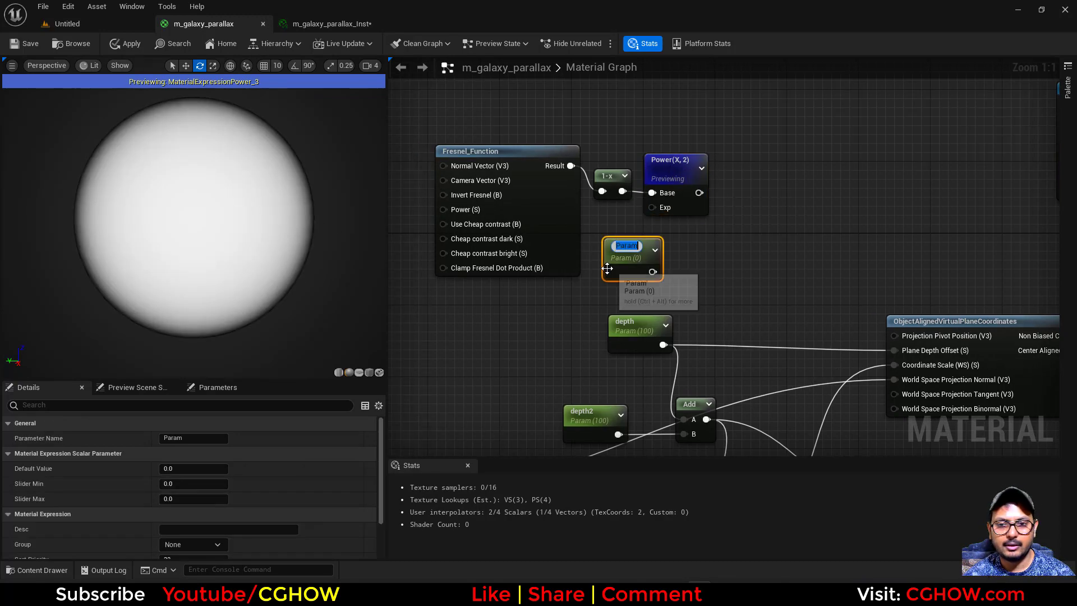
pyautogui.write('fresnel')
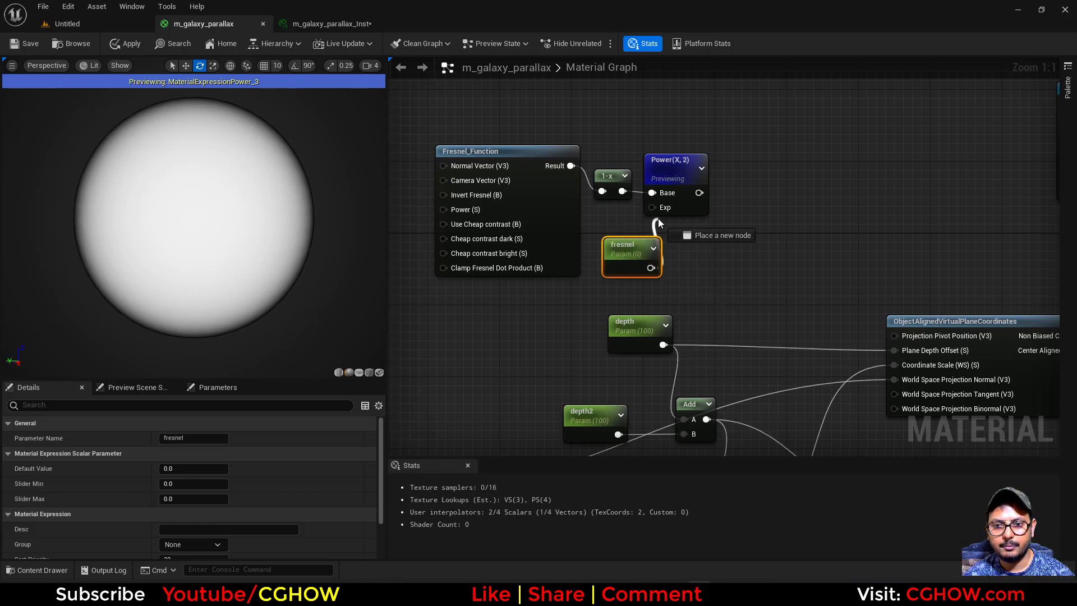
pyautogui.moveTo(659, 220); pyautogui.dragTo(652, 208)
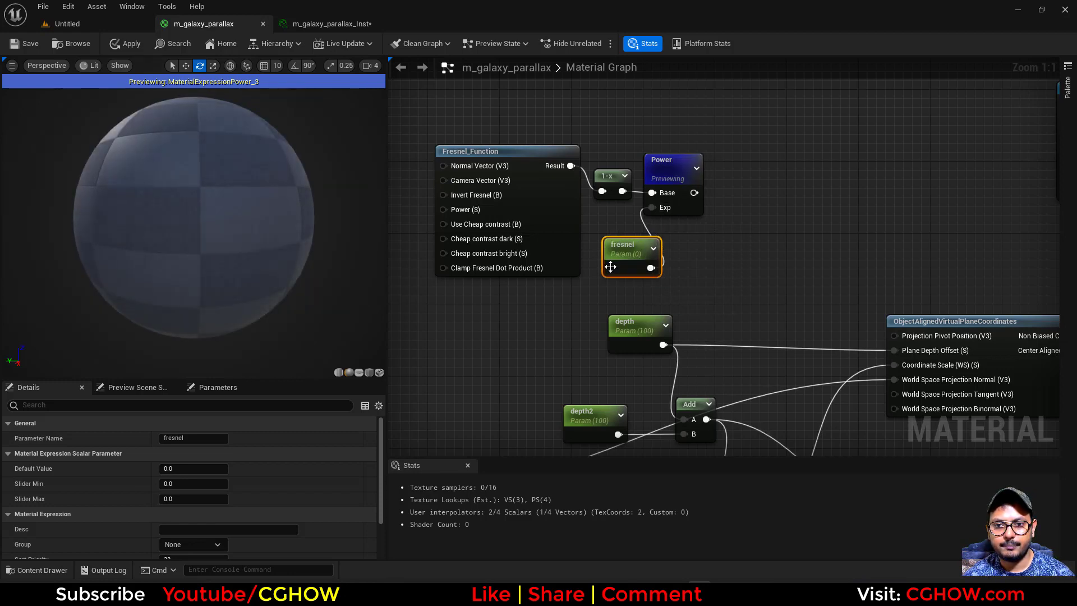
# - Try a default value of 1 for the fresnel parameter, then set it to 5
pyautogui.click(193, 468)
pyautogui.write('1')
pyautogui.press('Return')
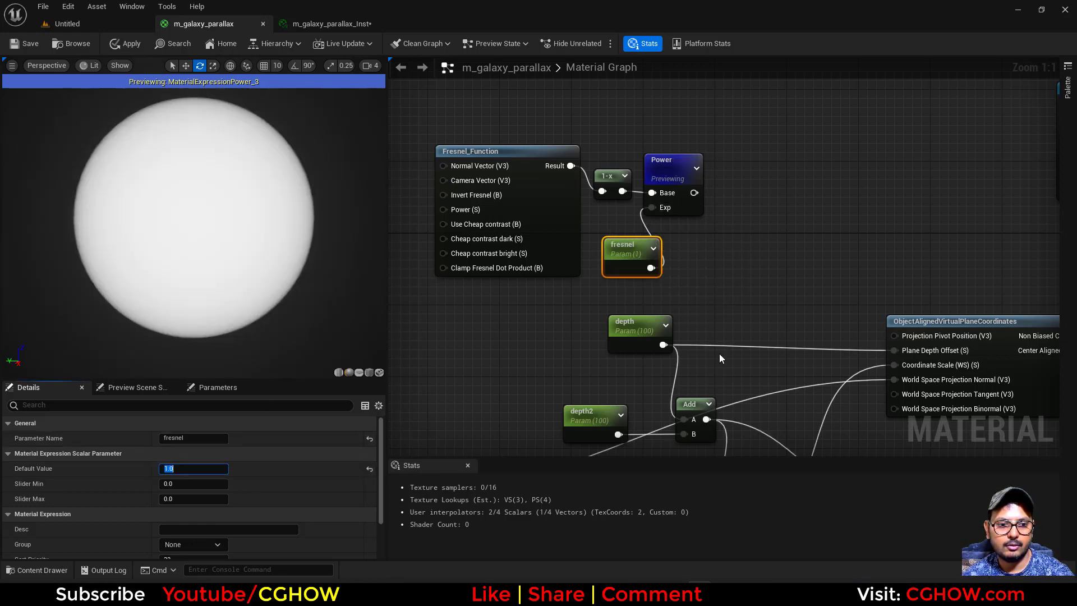
pyautogui.click(193, 468)
pyautogui.write('5')
pyautogui.press('Return')
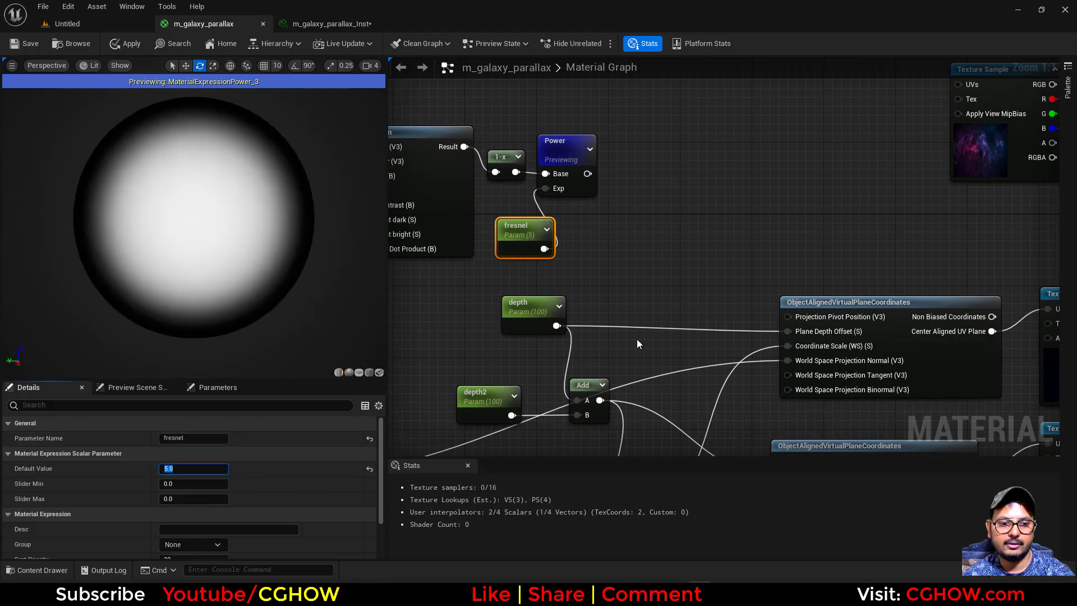
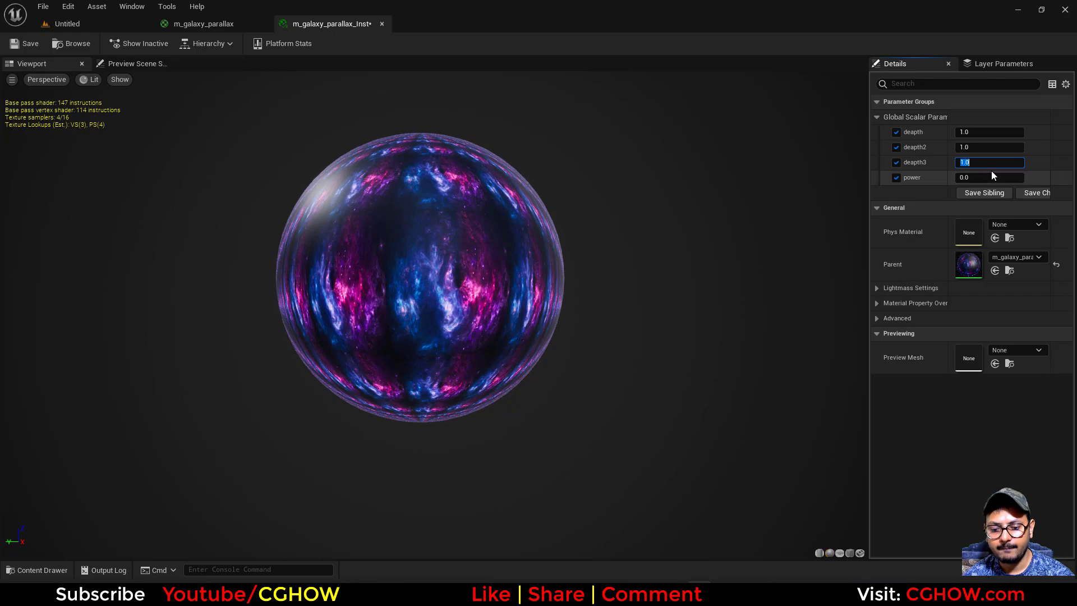
# - Preview the material instance on a plane and set deapth3 to 6, deapth2 to 0.6 and deapth to 0.06
pyautogui.click(840, 553)
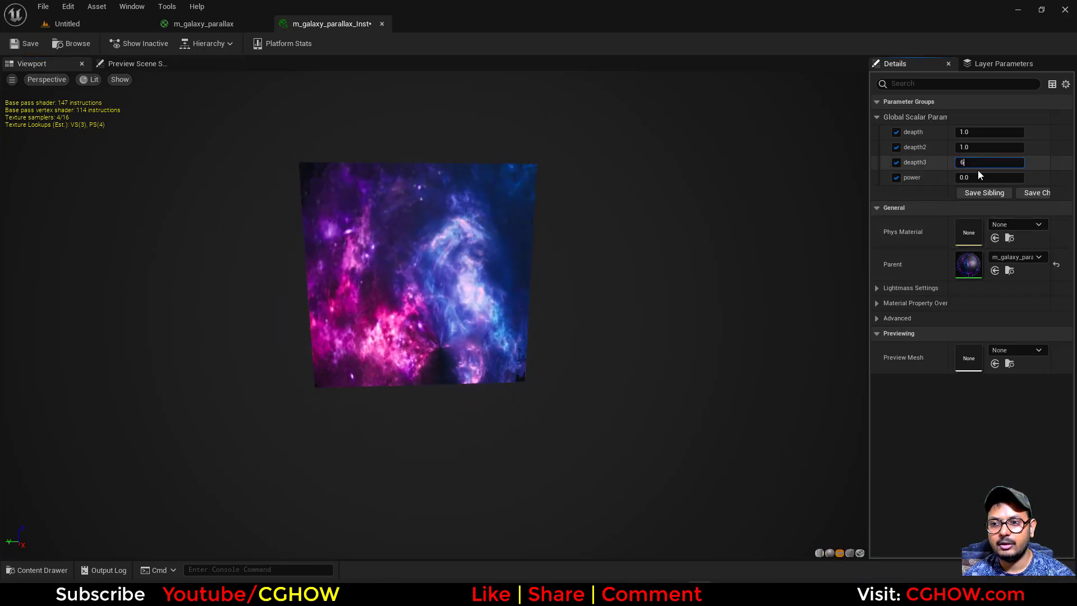
pyautogui.write('6')
pyautogui.click(984, 146)
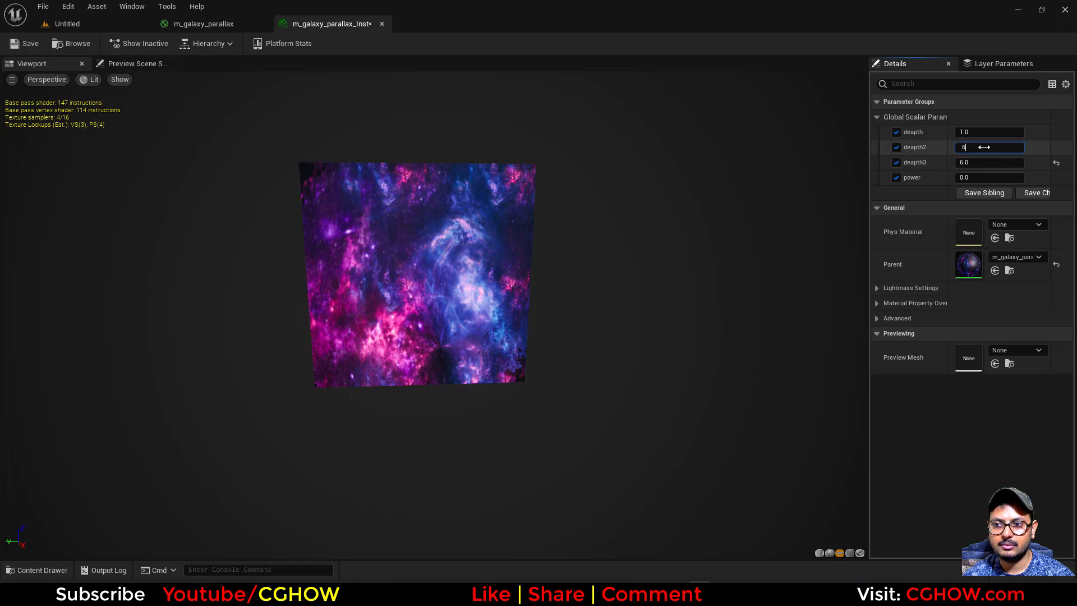
pyautogui.write('.6')
pyautogui.press('Return')
pyautogui.click(975, 131)
pyautogui.write('0.06')
pyautogui.press('Return')
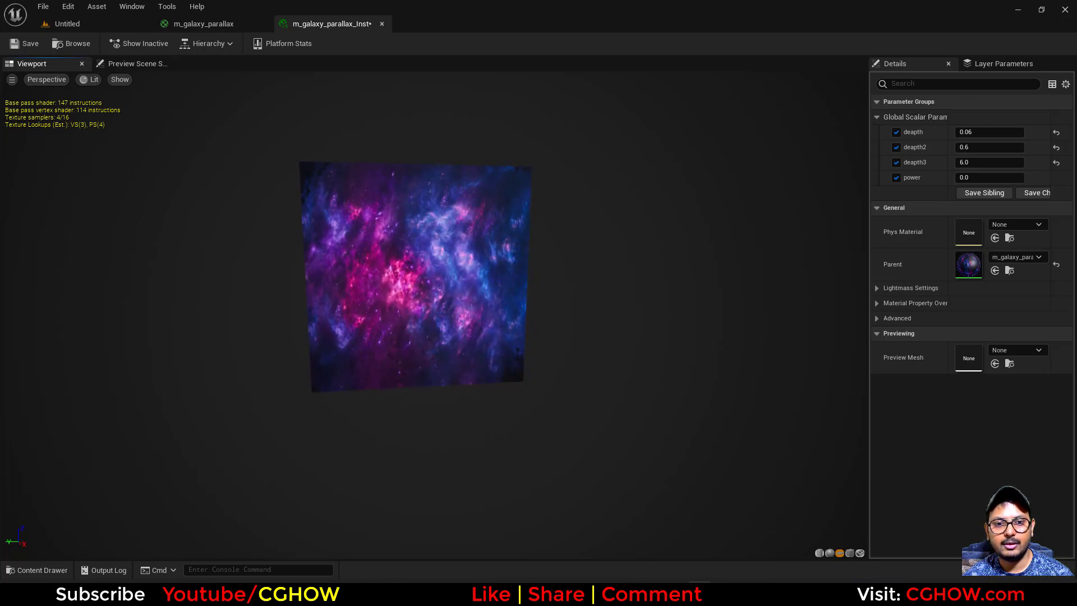
# - Try other values for the three depth parameters on the plane, then reset them all to their defaults
pyautogui.moveTo(991, 164); pyautogui.dragTo(977, 162)
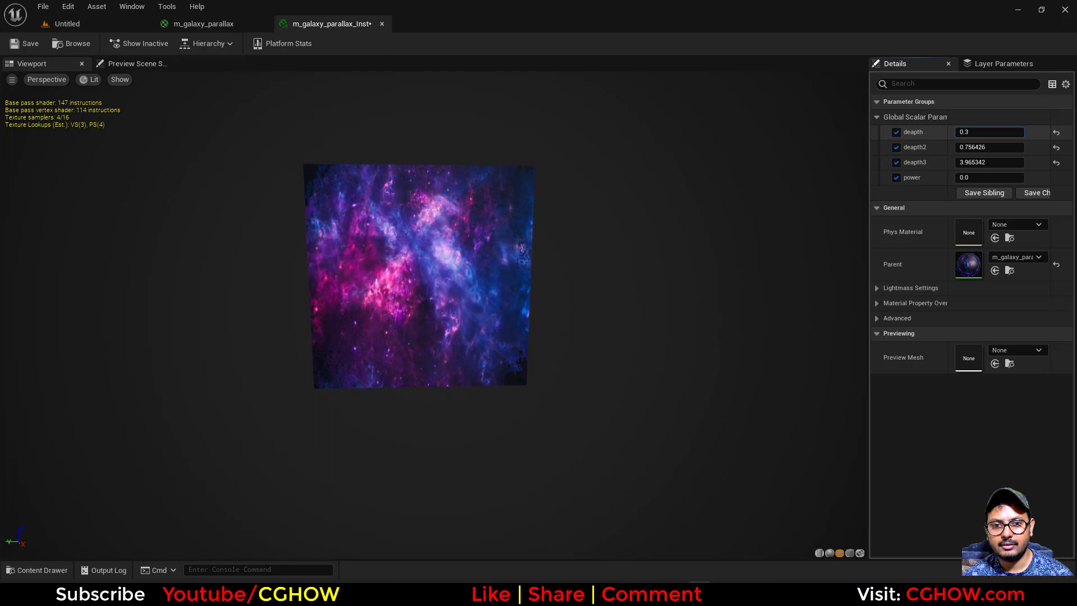
pyautogui.moveTo(516, 253)
pyautogui.mouseDown()
pyautogui.moveTo(561, 259)
pyautogui.moveTo(482, 255)
pyautogui.moveTo(530, 258)
pyautogui.mouseUp()
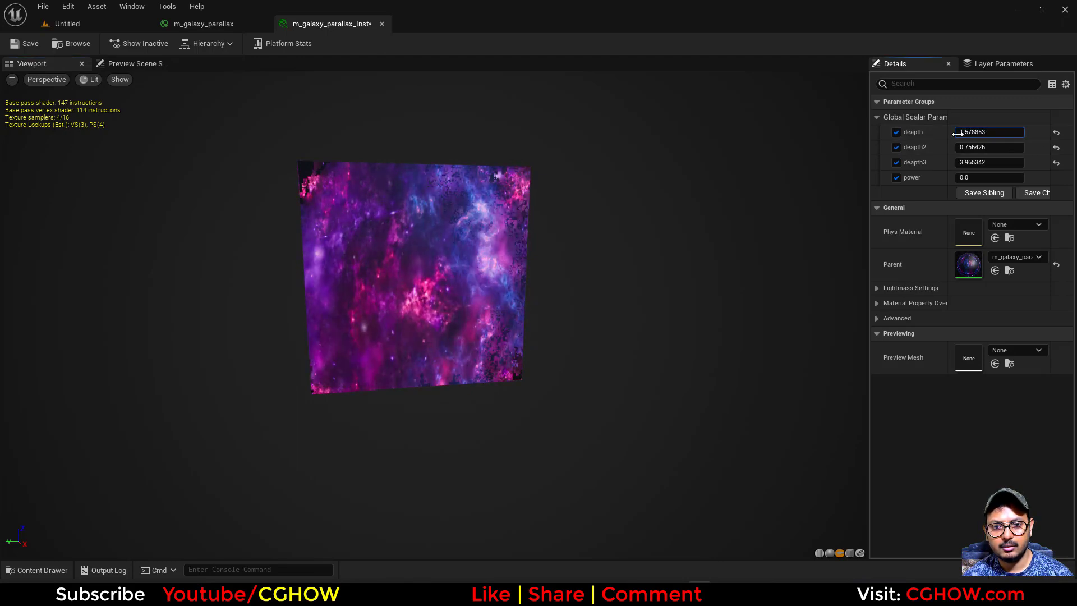
pyautogui.click(1056, 162)
pyautogui.click(1056, 147)
pyautogui.click(1056, 132)
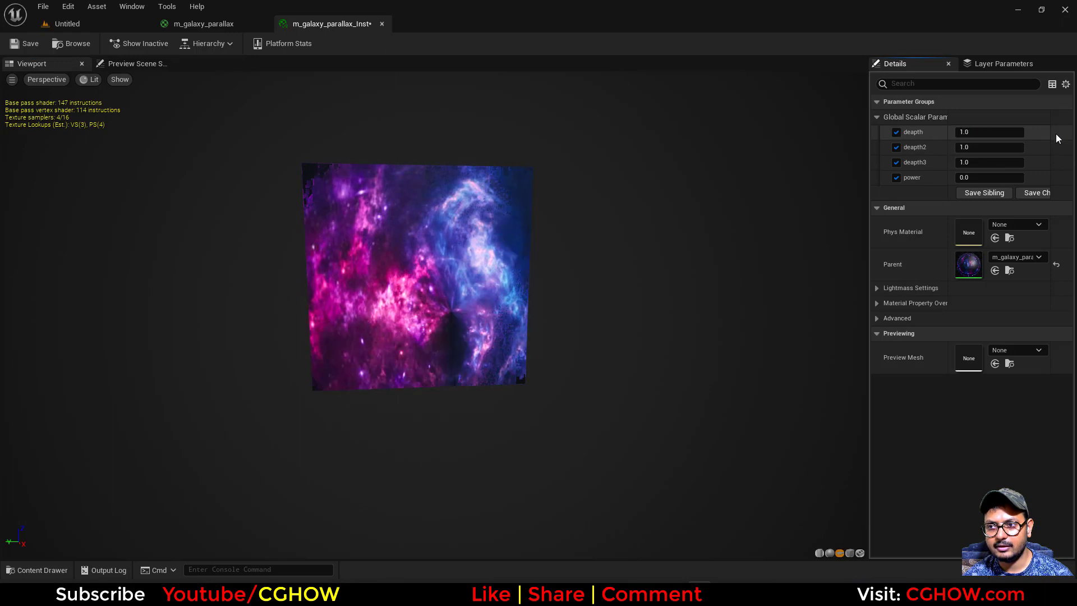
# - Try a deapth3 value of 100, lower it to about 4.64, and check the parallax on the plane
pyautogui.click(980, 163)
pyautogui.write('100')
pyautogui.press('Return')
pyautogui.moveTo(981, 163); pyautogui.dragTo(939, 163)
pyautogui.moveTo(768, 239)
pyautogui.mouseDown()
pyautogui.moveTo(746, 220)
pyautogui.moveTo(758, 243)
pyautogui.mouseUp()
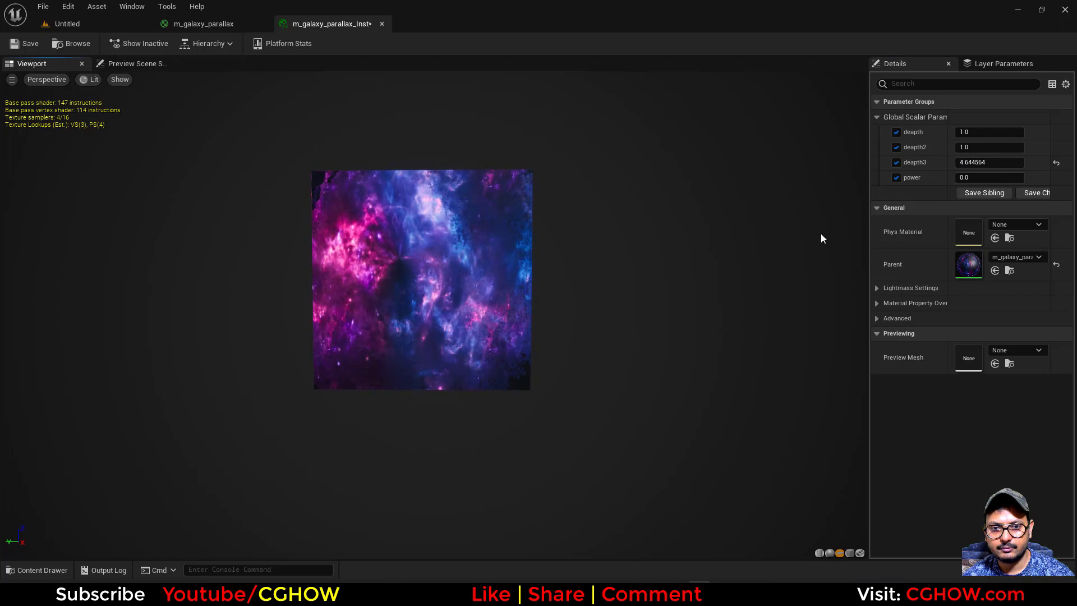
# - Set deapth3 to 3, deapth2 to about 3.12 and deapth to 3
pyautogui.moveTo(1016, 162)
pyautogui.mouseDown()
pyautogui.moveTo(993, 147)
pyautogui.moveTo(1010, 147)
pyautogui.mouseUp()
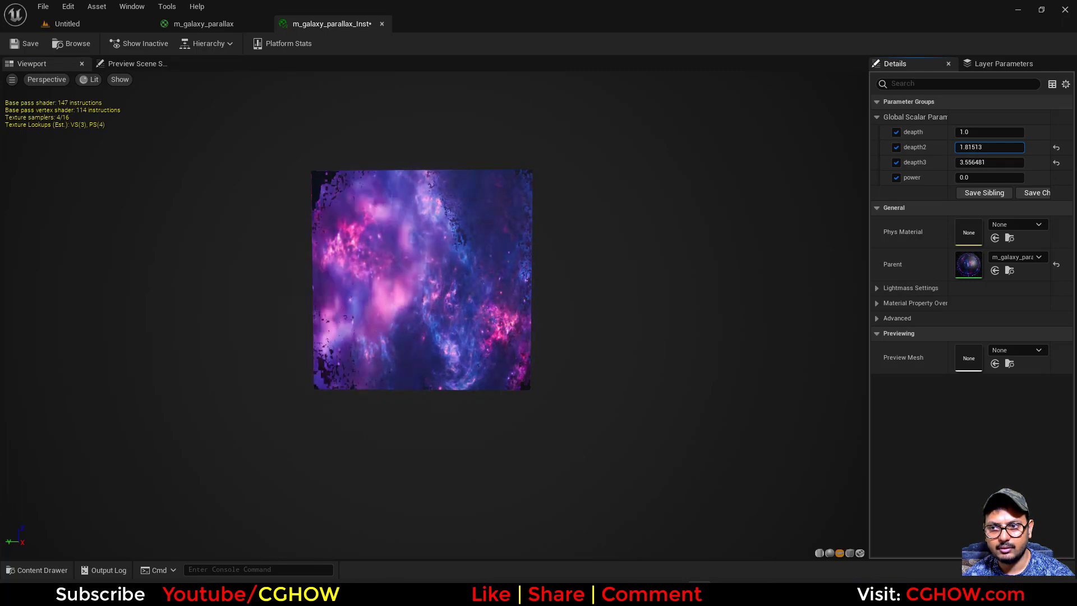
pyautogui.write('3')
pyautogui.press('Return')
pyautogui.click(990, 146)
pyautogui.write('3')
pyautogui.press('Return')
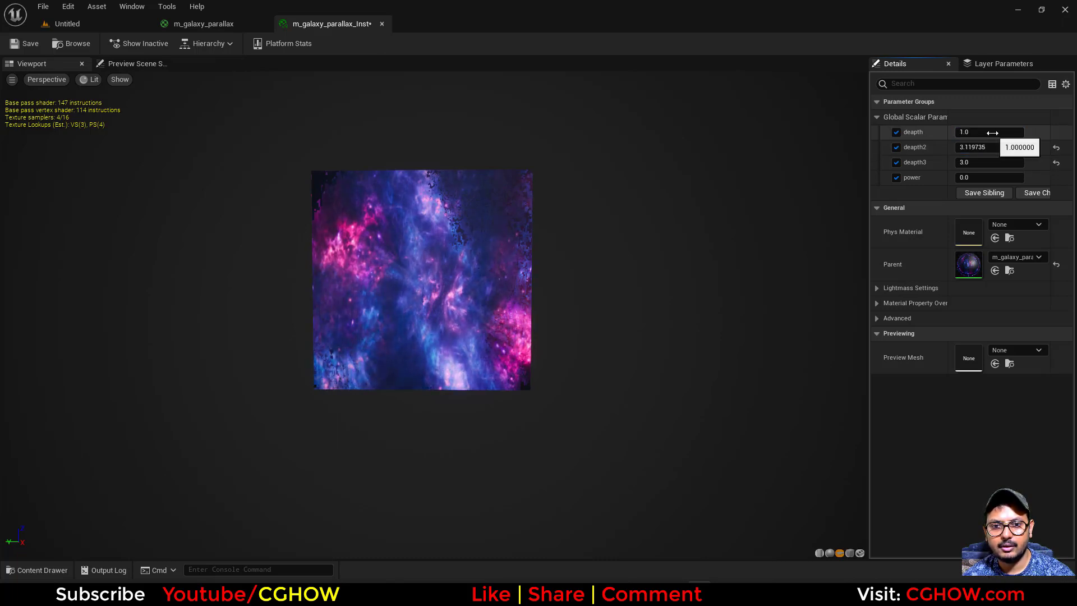
pyautogui.write('3')
pyautogui.press('Return')
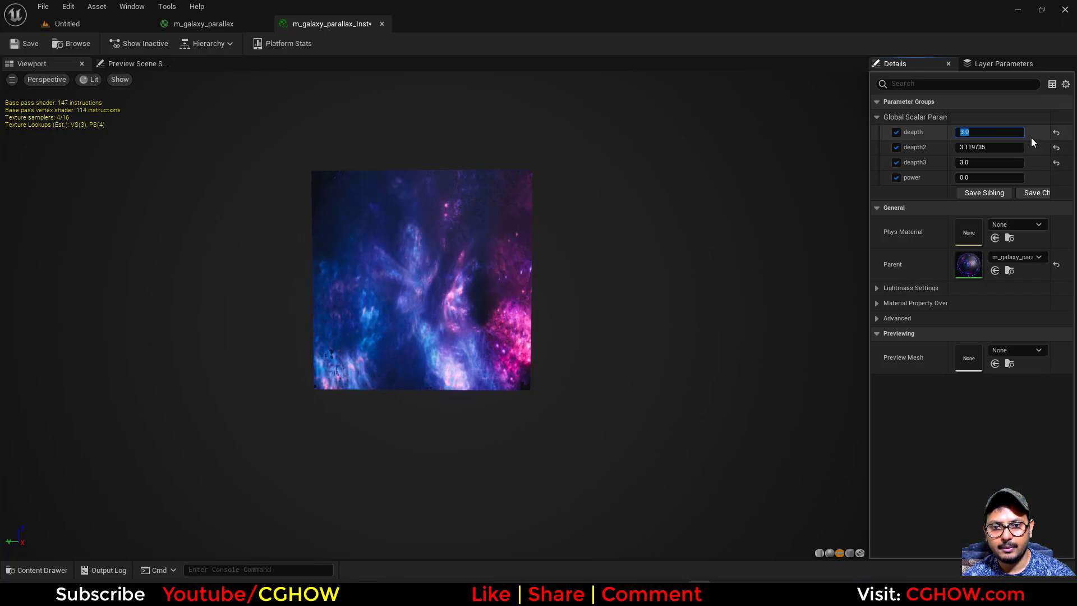
# - Raise deapth to about 3.35 and compare the parallax on the plane and the sphere
pyautogui.moveTo(1001, 133); pyautogui.dragTo(1012, 132)
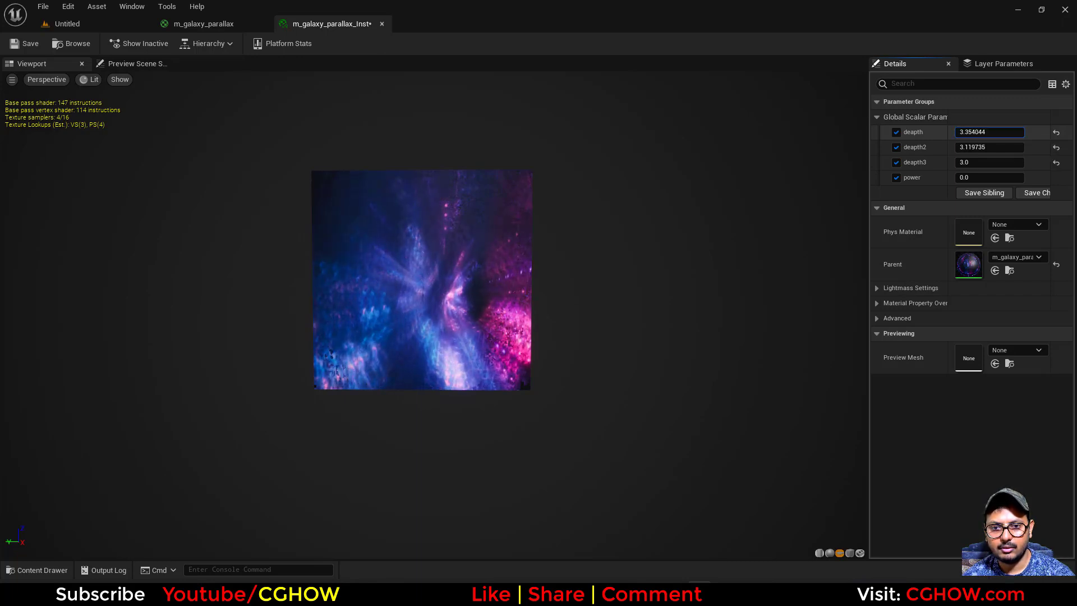
pyautogui.moveTo(511, 266); pyautogui.dragTo(488, 241)
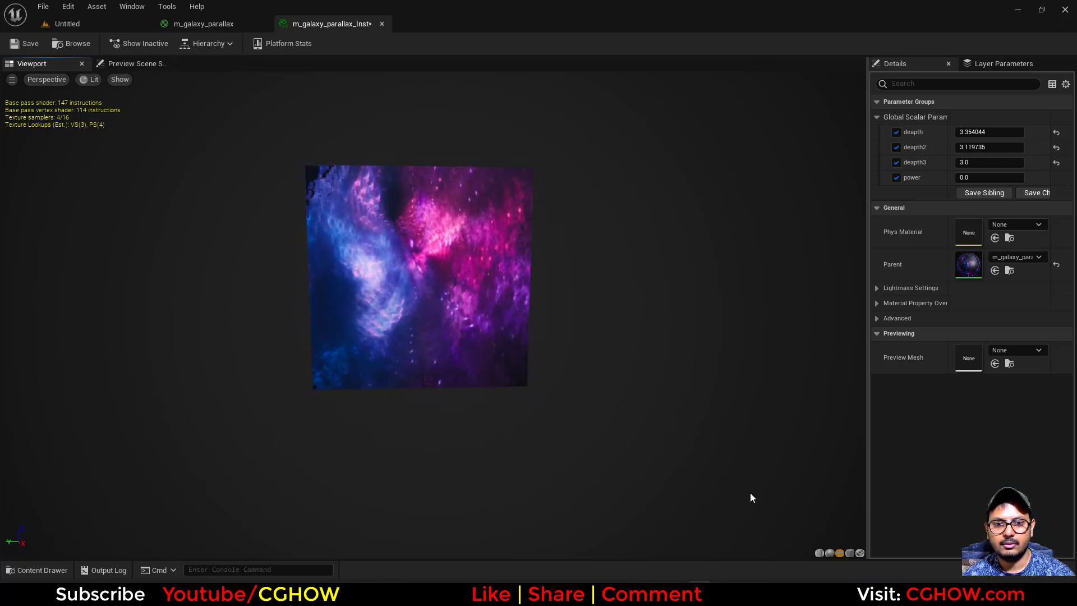
pyautogui.click(830, 553)
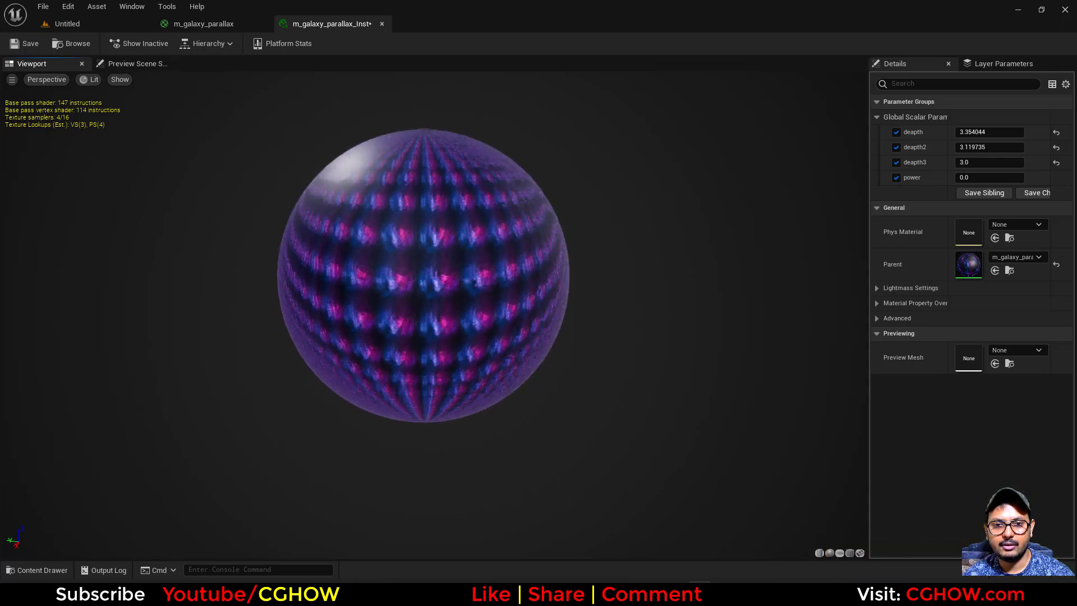
pyautogui.moveTo(653, 263); pyautogui.dragTo(658, 237)
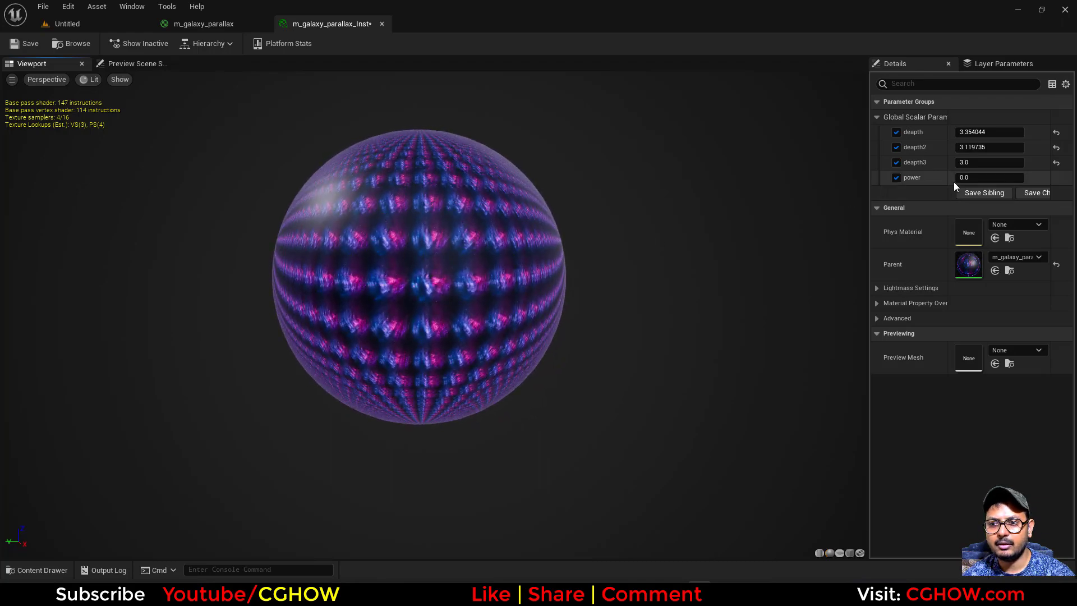
# - In the m_galaxy_parallax material, insert a Multiply node between TexCoord and the Add nodes it feeds, with TexCoord in input A
pyautogui.click(236, 22)
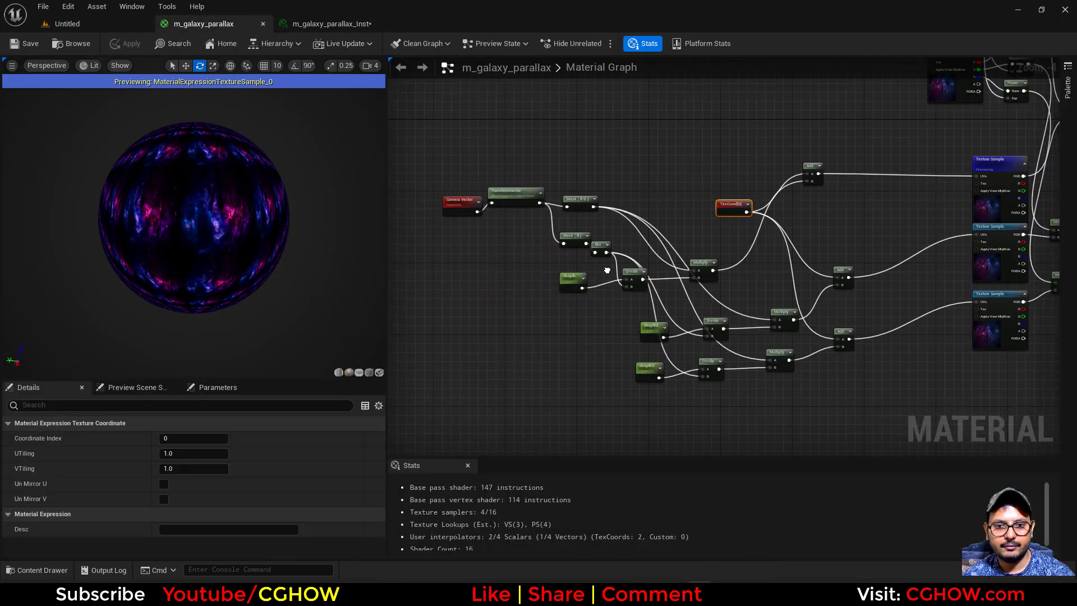
pyautogui.scroll(2, 785, 230)
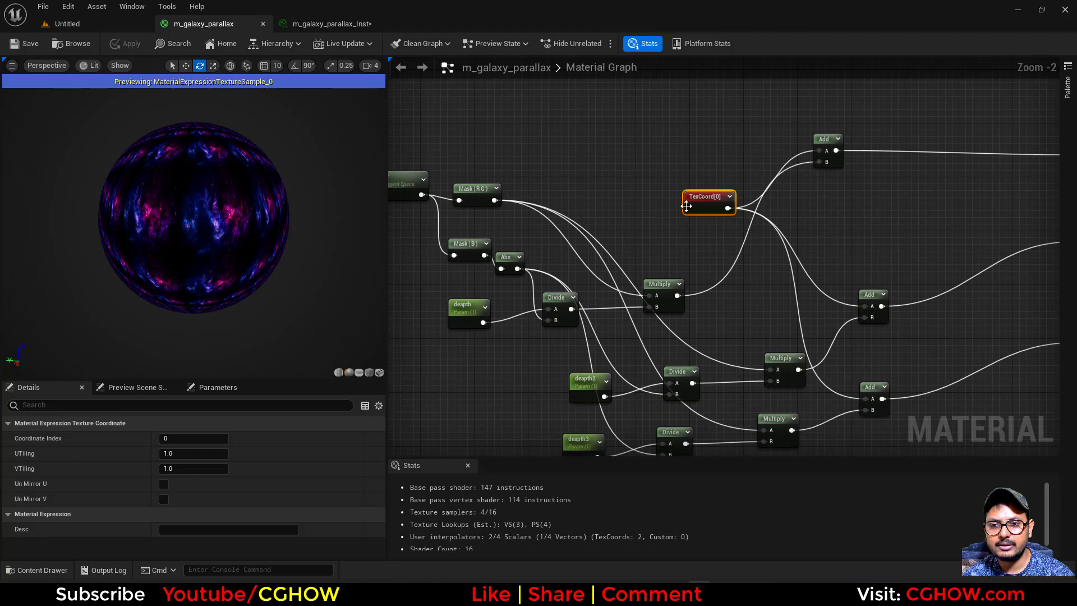
pyautogui.moveTo(685, 206); pyautogui.dragTo(599, 159)
pyautogui.moveTo(632, 158); pyautogui.dragTo(648, 202, button='right')
pyautogui.scroll(2, 651, 195)
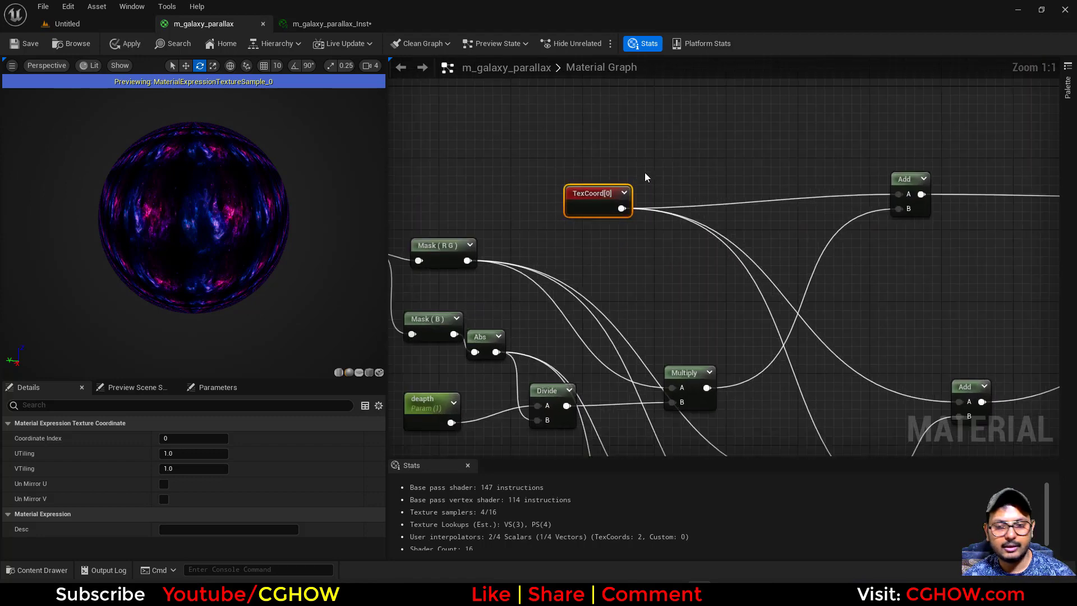
pyautogui.press('m')
pyautogui.click(648, 167)
pyautogui.keyDown('ctrl'); pyautogui.moveTo(624, 208); pyautogui.dragTo(698, 191); pyautogui.keyUp('ctrl')
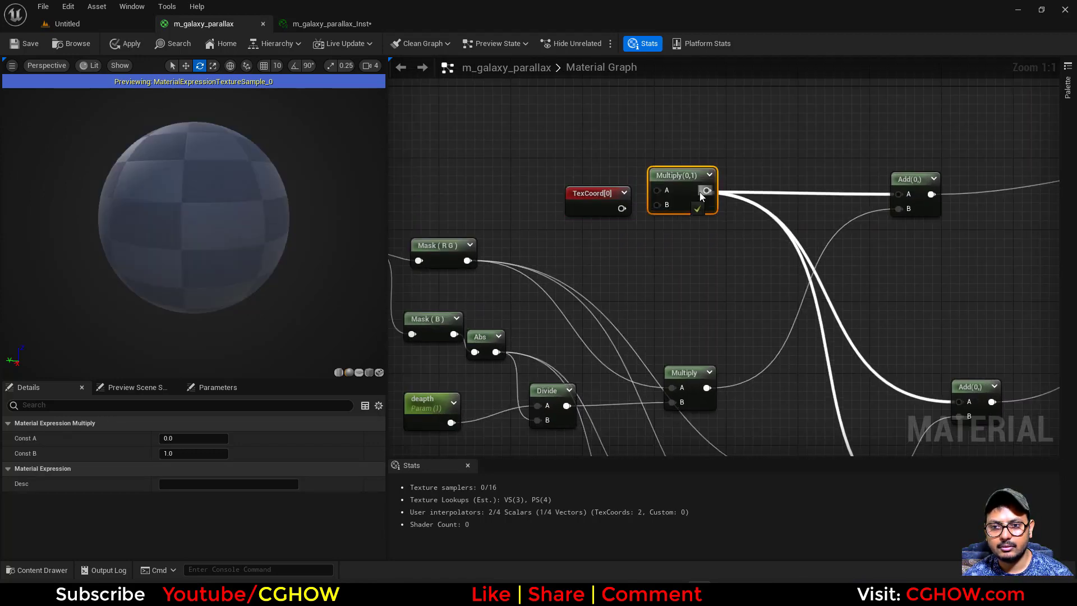
pyautogui.moveTo(622, 208); pyautogui.dragTo(657, 190)
# - Connect a new scalar parameter named tile with default value 1 to the Multiply node's B input and save the material
pyautogui.press('s')
pyautogui.click(617, 237)
pyautogui.write('tile')
pyautogui.press('Return')
pyautogui.moveTo(668, 271); pyautogui.dragTo(657, 204)
pyautogui.click(189, 469)
pyautogui.write('1')
pyautogui.click(33, 47)
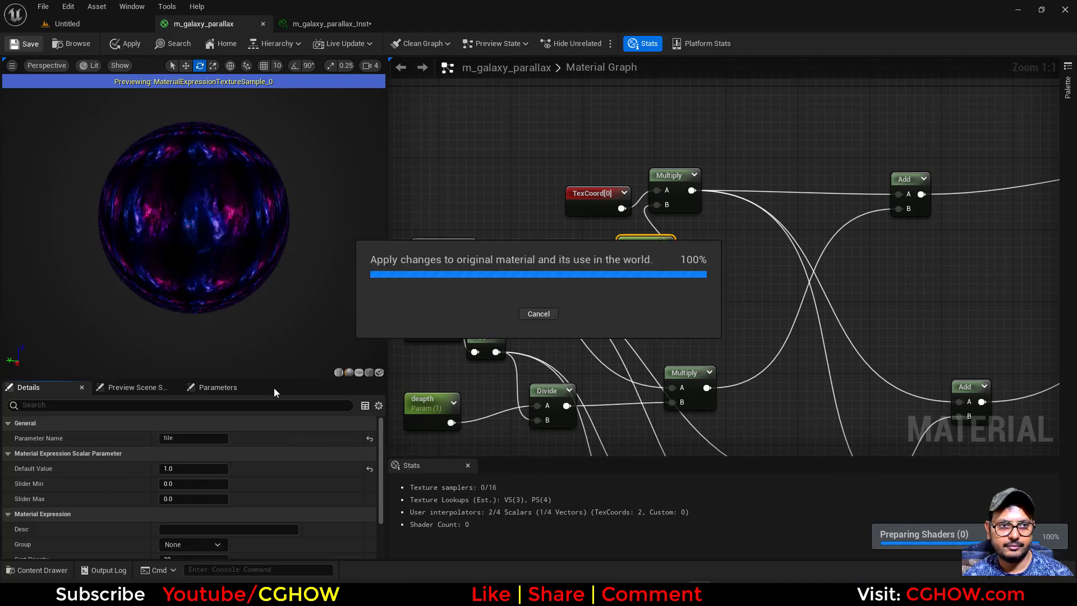
# - Enable the tile parameter in the material instance, test values up to about 37.5, and set it to 0.1
pyautogui.click(338, 27)
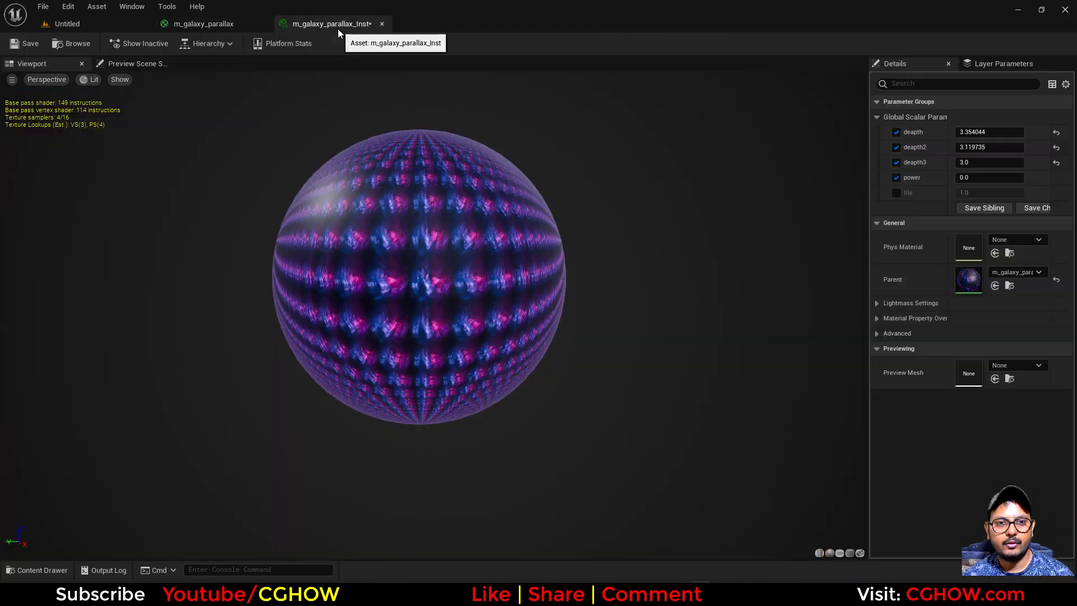
pyautogui.click(895, 192)
pyautogui.moveTo(987, 192); pyautogui.dragTo(1020, 193)
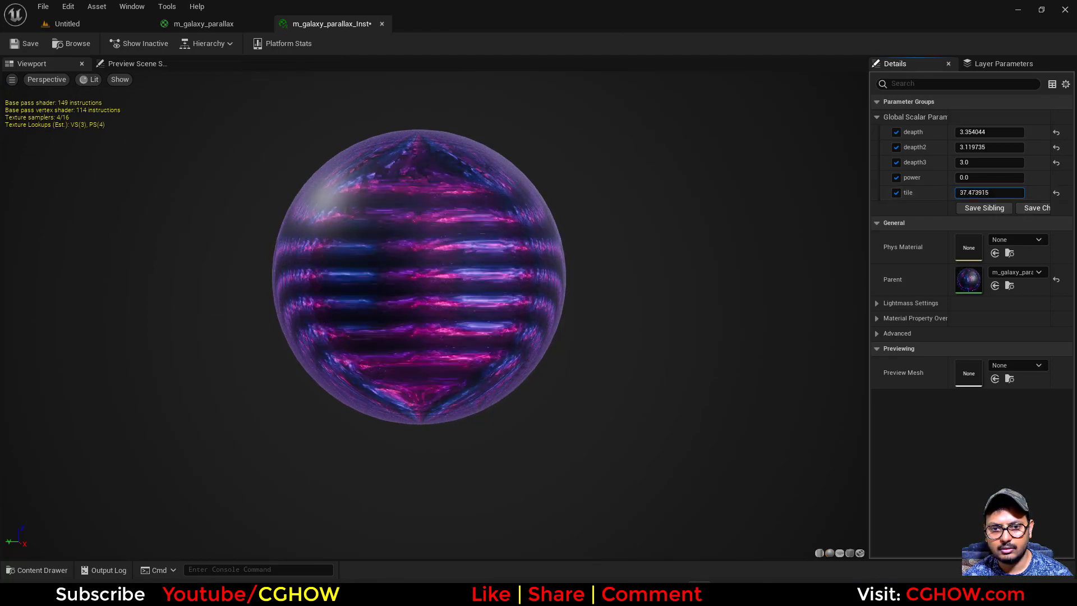
pyautogui.press('Return')
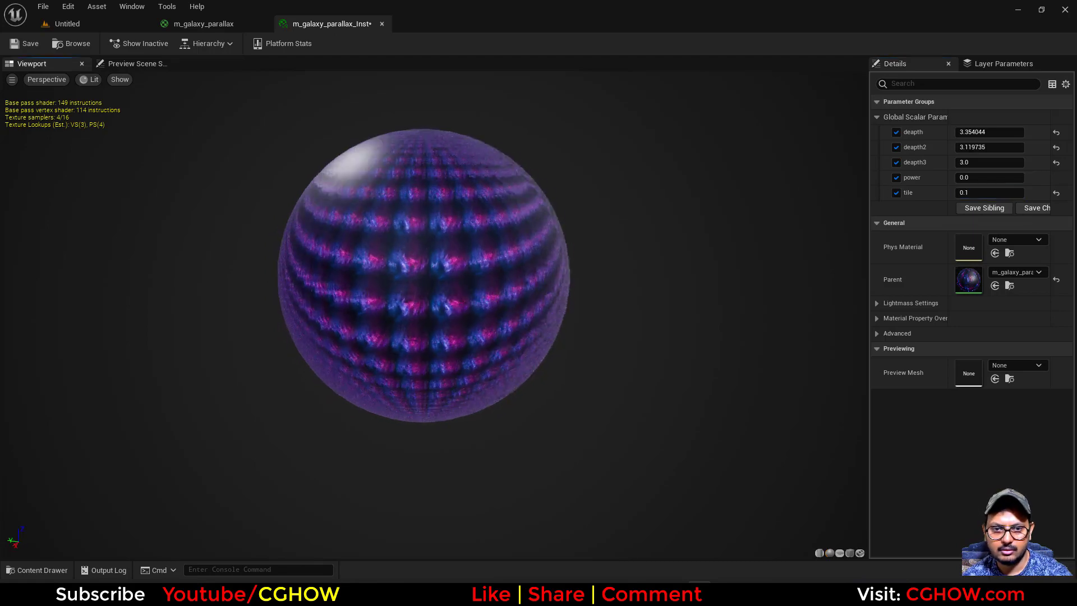
pyautogui.scroll(5, 575, 225)
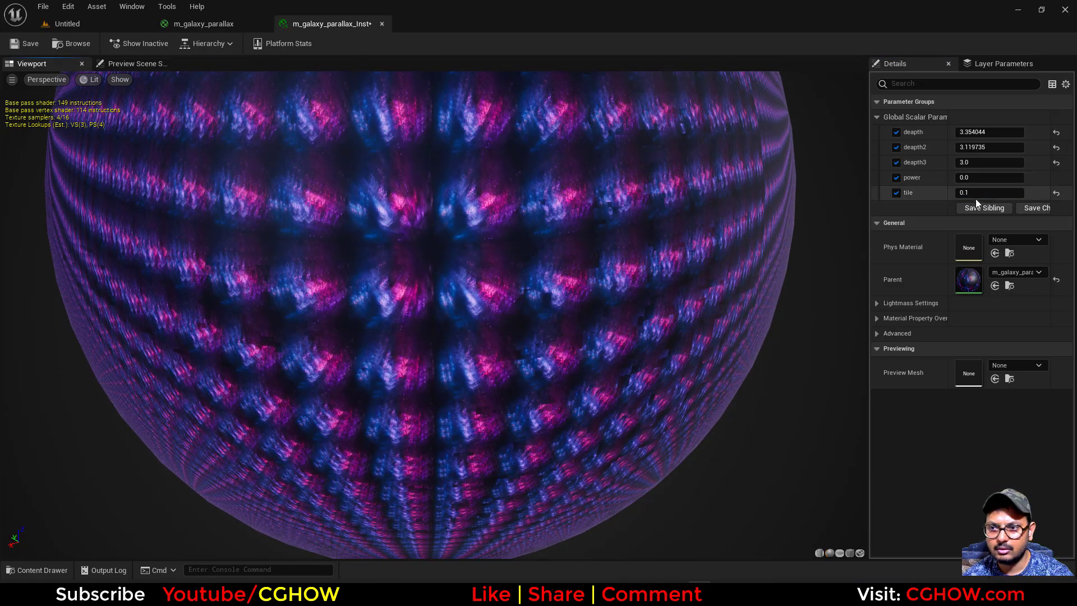
# - Switch to the m_galaxy_parallax material and rearrange the TexCoord and tile nodes beside their Multiply node
pyautogui.click(216, 27)
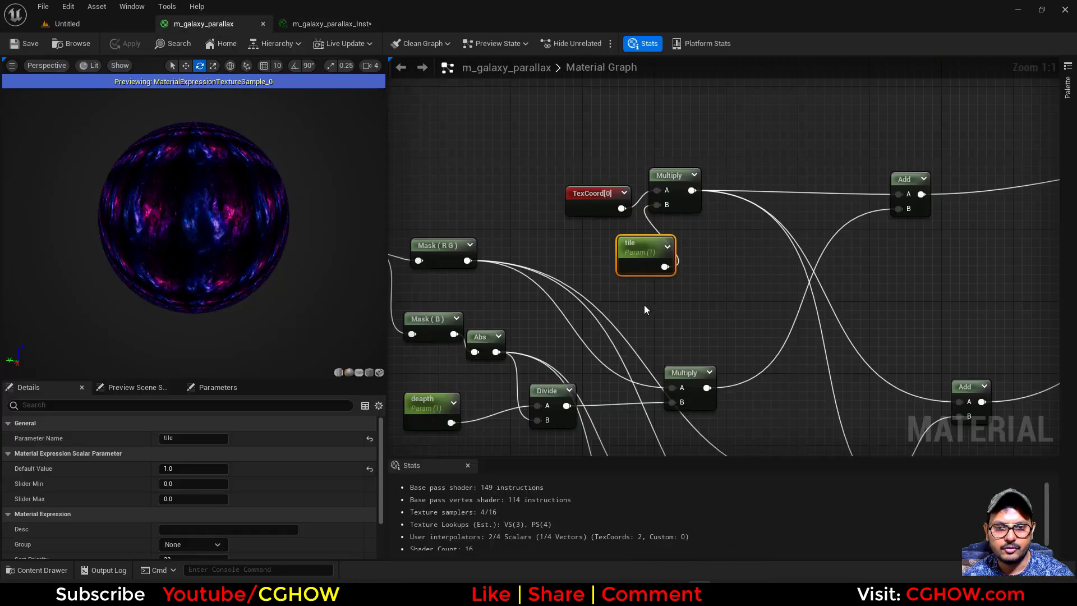
pyautogui.click(617, 200)
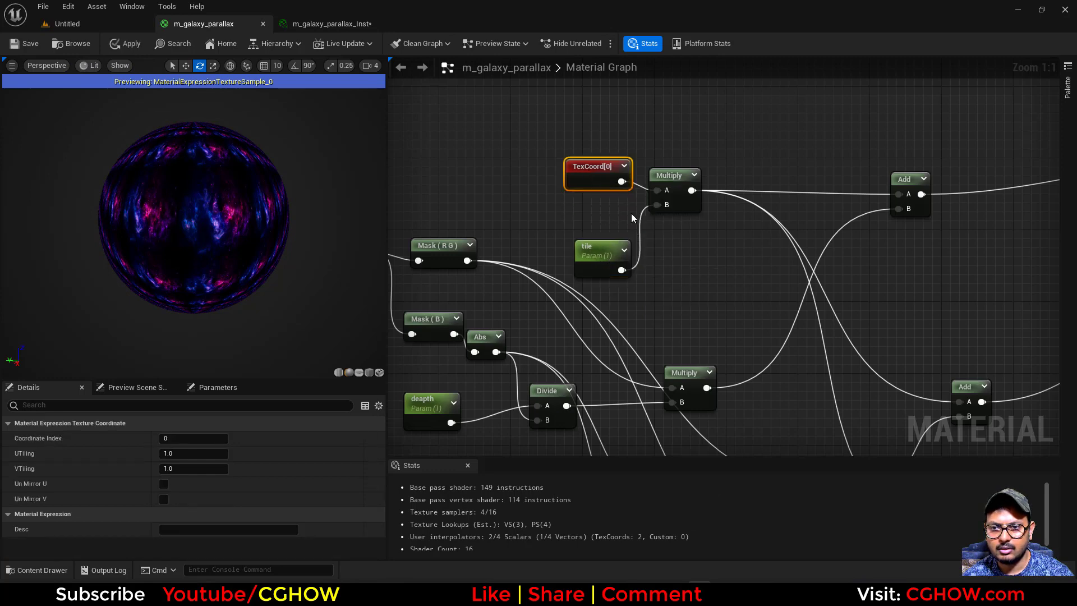
pyautogui.scroll(-2, 685, 277)
pyautogui.moveTo(671, 229); pyautogui.dragTo(686, 143, button='right')
pyautogui.moveTo(815, 226); pyautogui.dragTo(645, 362, button='right')
# - Return to the m_galaxy_parallax_Inst instance and set tile to 1
pyautogui.click(331, 25)
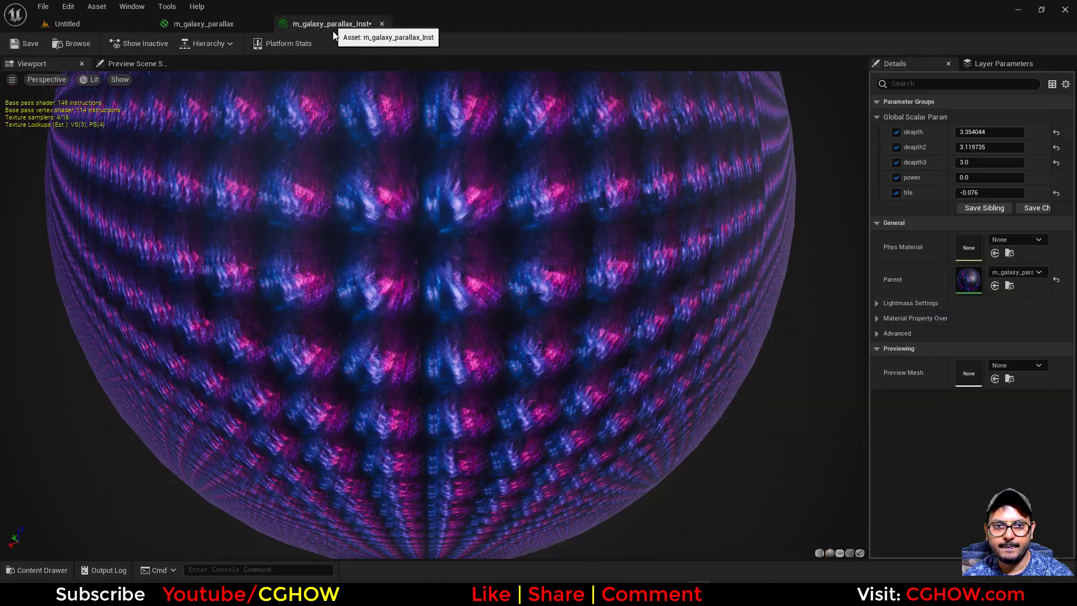
pyautogui.scroll(-3, 729, 230)
pyautogui.click(1006, 197)
pyautogui.write('1')
pyautogui.press('Return')
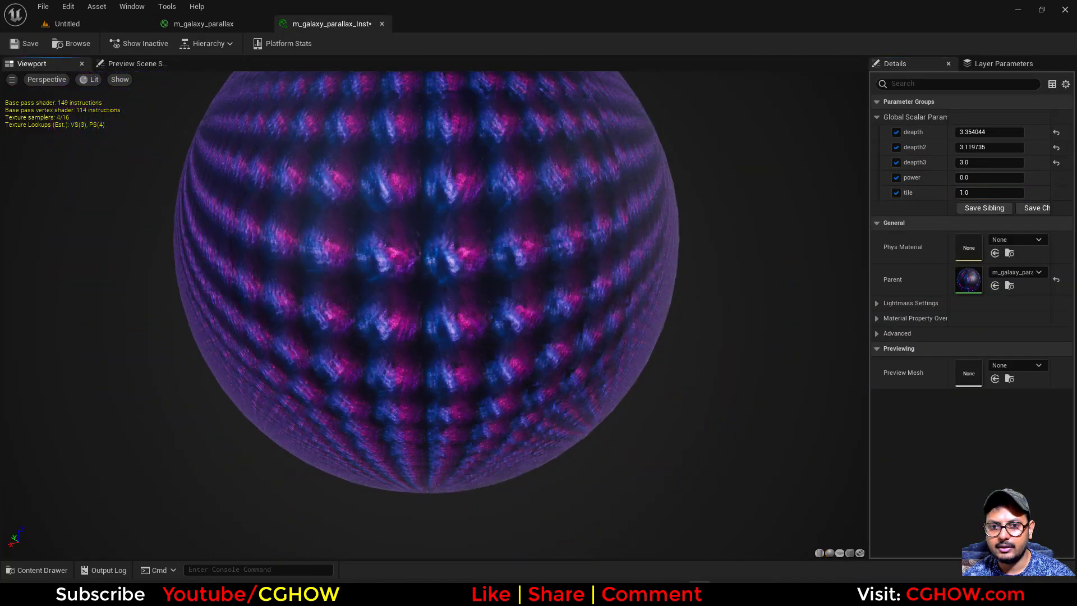
# - Switch the instance preview to the plane and examine the parallax from an oblique angle
pyautogui.moveTo(780, 314); pyautogui.dragTo(793, 563)
pyautogui.click(839, 553)
pyautogui.moveTo(770, 477); pyautogui.dragTo(933, 471)
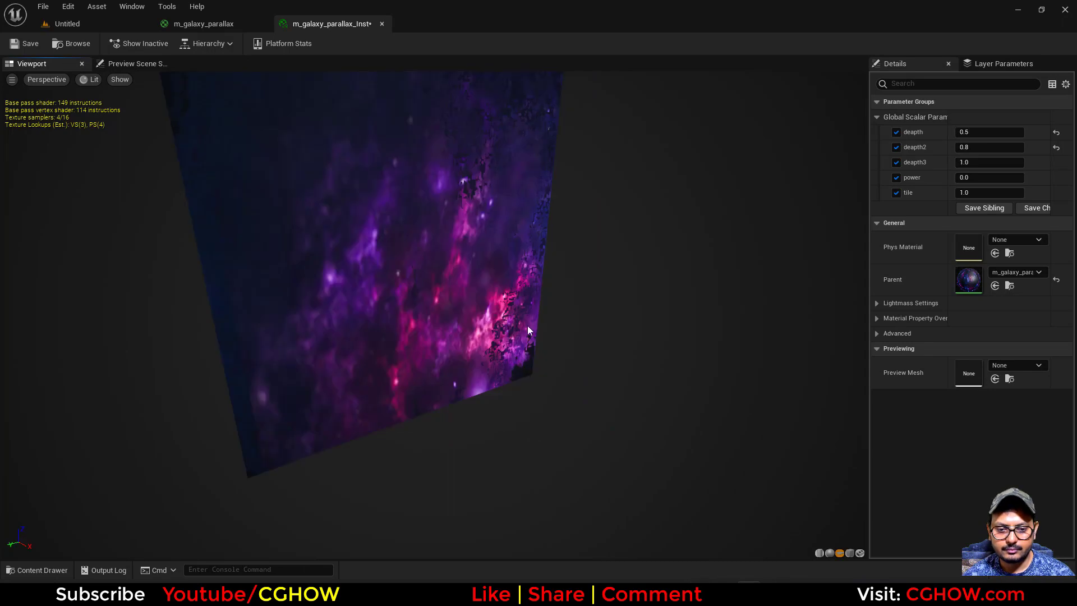
# - In the m_galaxy_parallax graph, insert a CustomReflectionVector between TransformVector and the two masks, feeding the transformed vector into its CameraVector input
pyautogui.moveTo(527, 325)
pyautogui.mouseDown()
pyautogui.moveTo(487, 325)
pyautogui.moveTo(438, 351)
pyautogui.moveTo(424, 364)
pyautogui.moveTo(429, 384)
pyautogui.moveTo(541, 312)
pyautogui.mouseUp()
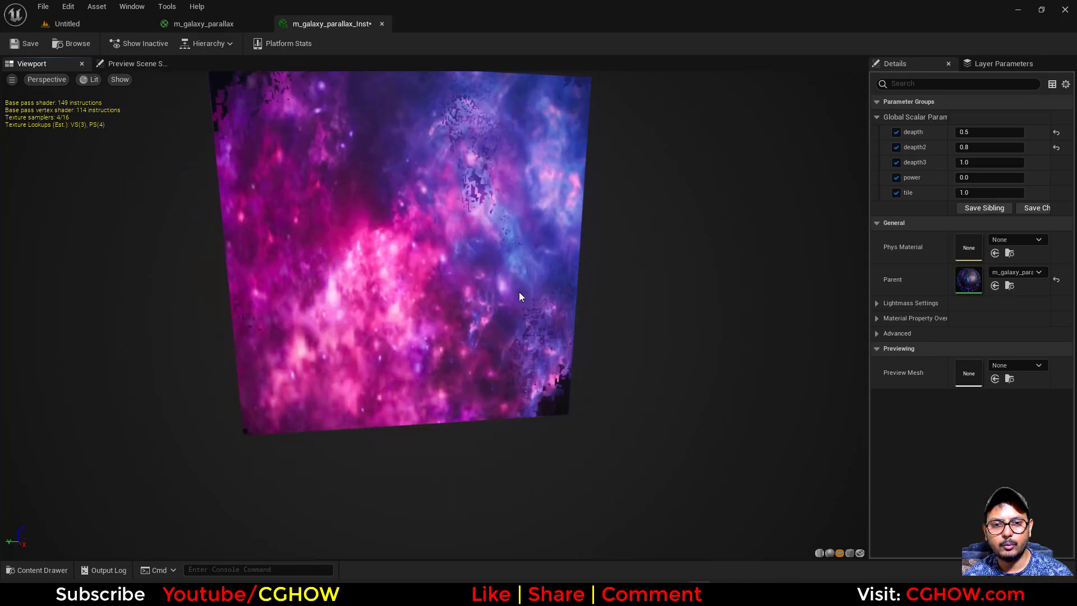
pyautogui.click(238, 28)
pyautogui.moveTo(581, 284); pyautogui.dragTo(503, 274, button='right')
pyautogui.rightClick(533, 211)
pyautogui.write('custo')
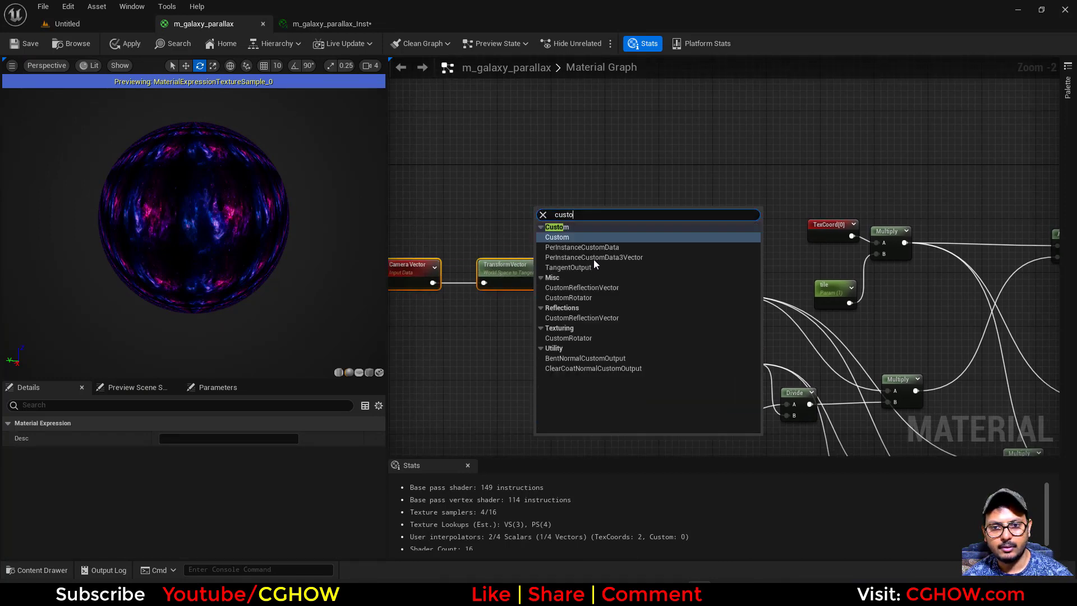
pyautogui.click(585, 317)
pyautogui.keyDown('ctrl'); pyautogui.moveTo(559, 282); pyautogui.dragTo(635, 222); pyautogui.keyUp('ctrl')
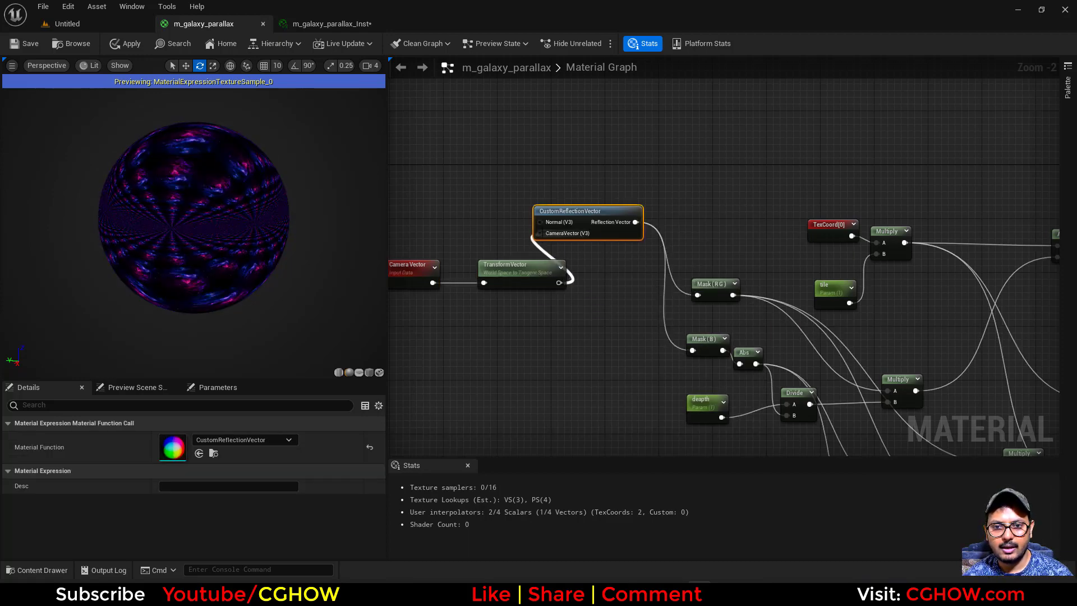
pyautogui.moveTo(542, 233); pyautogui.dragTo(542, 234)
pyautogui.scroll(2, 542, 235)
# - Connect a 0,0,1 constant vector to the CustomReflectionVector's Normal input, shift TransformVector clear of the wires, and save the material
pyautogui.press('3')
pyautogui.click(488, 217)
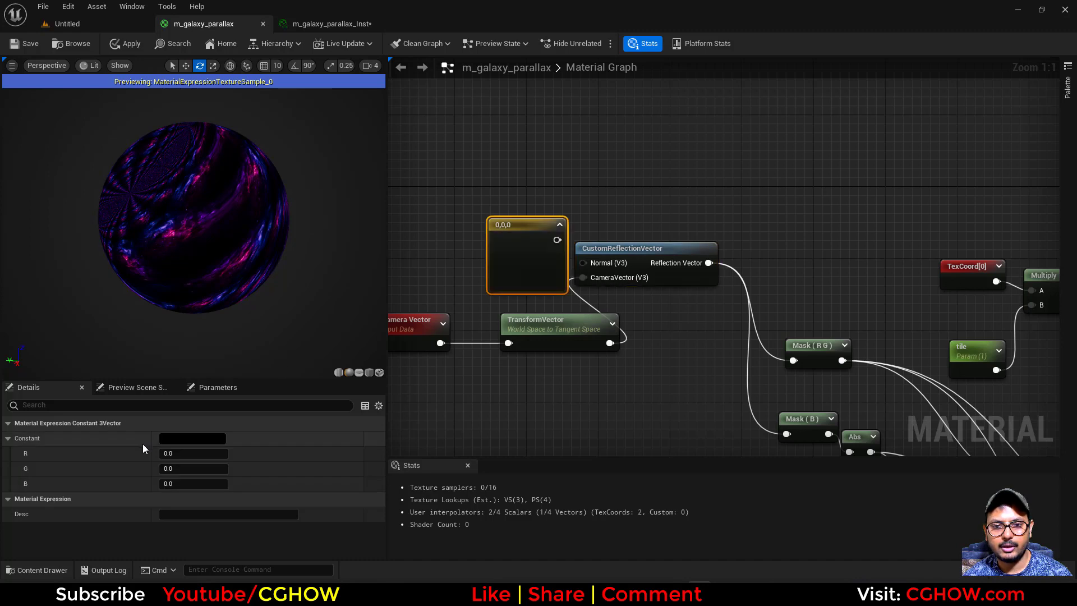
pyautogui.click(174, 484)
pyautogui.write('1')
pyautogui.moveTo(556, 240); pyautogui.dragTo(584, 263)
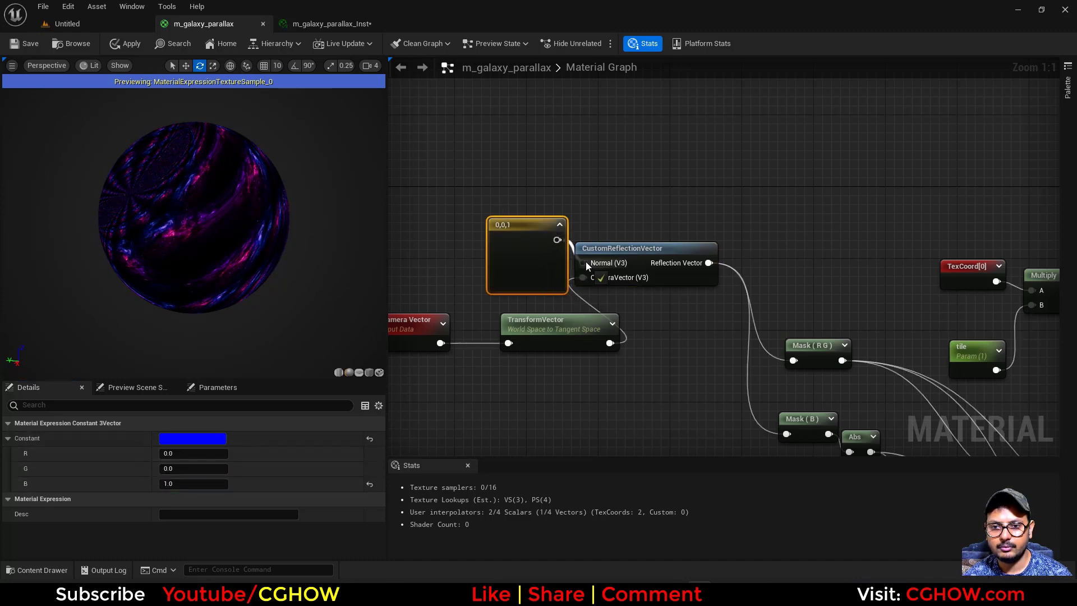
pyautogui.moveTo(566, 340); pyautogui.dragTo(547, 340)
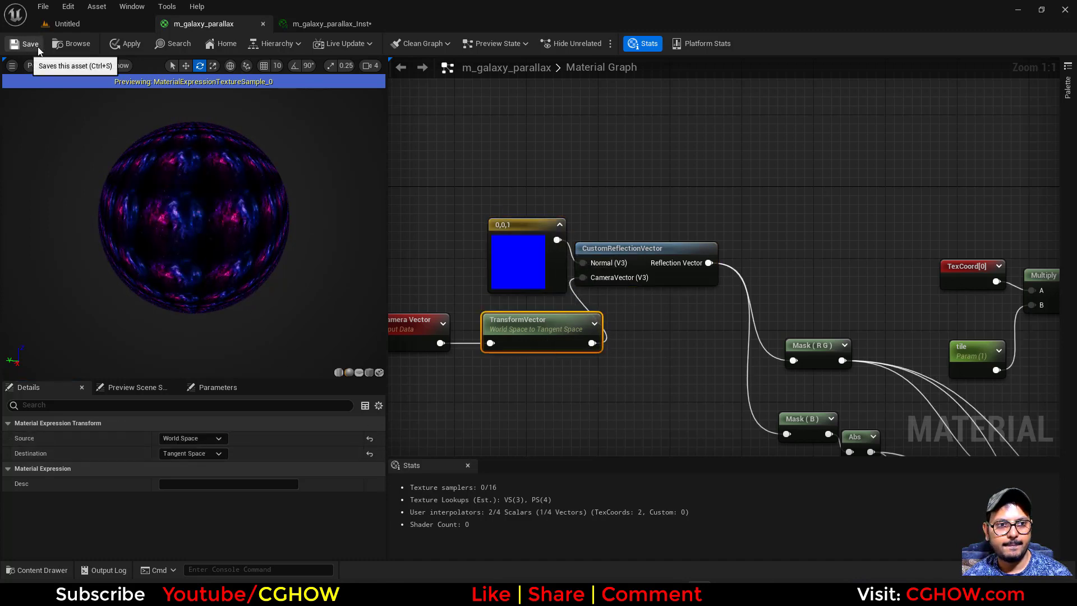
# - Return to the m_galaxy_parallax_Inst instance, try deapth2 at 0.72 and 1, and set it to 0.9
pyautogui.click(329, 24)
pyautogui.moveTo(393, 82); pyautogui.dragTo(457, 132)
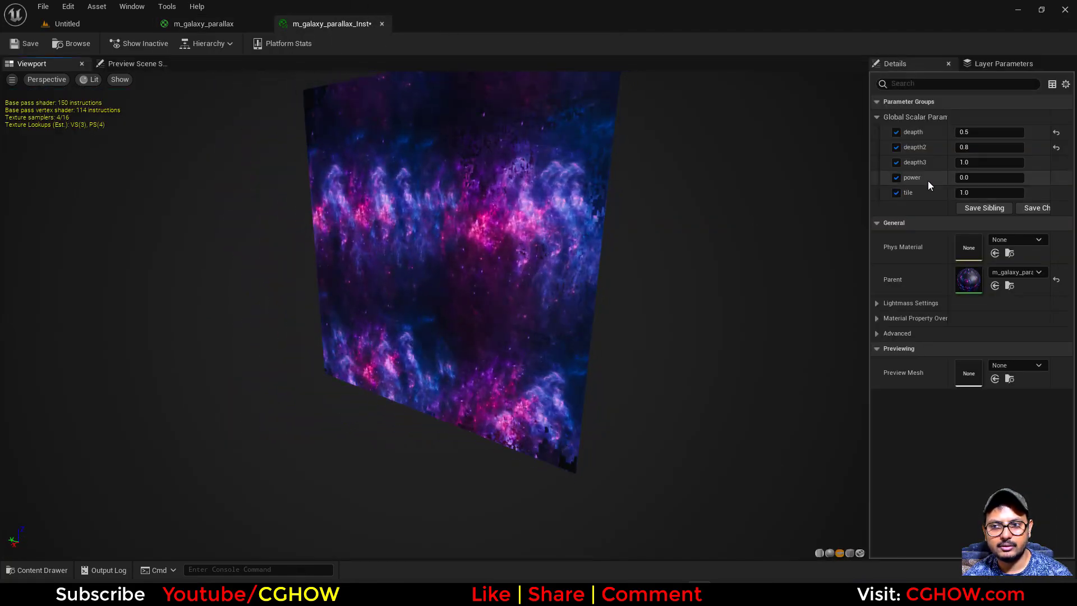
pyautogui.click(989, 147)
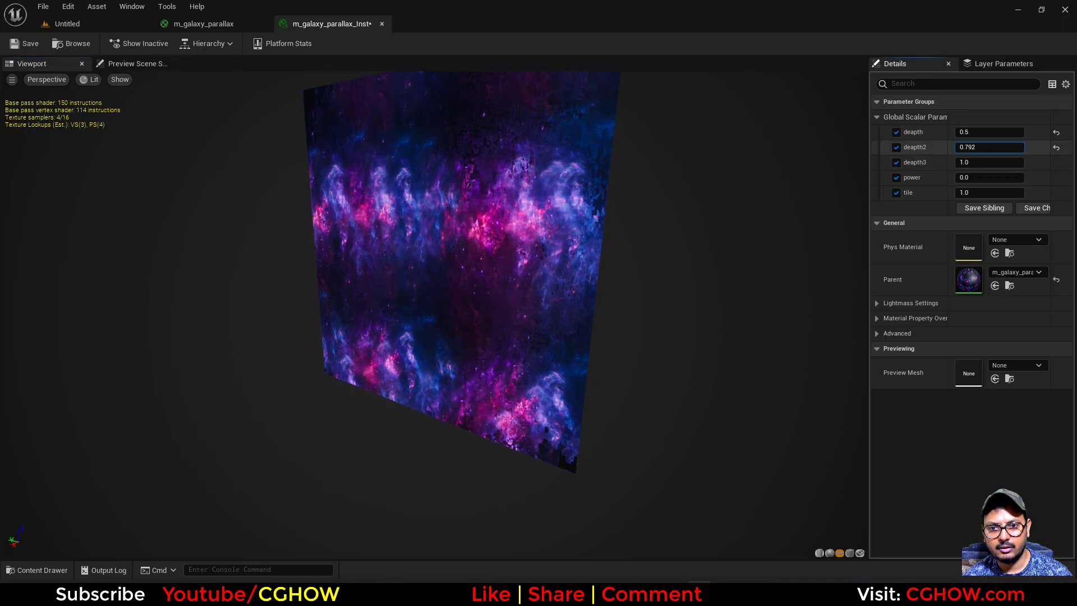
pyautogui.moveTo(989, 147); pyautogui.dragTo(979, 147)
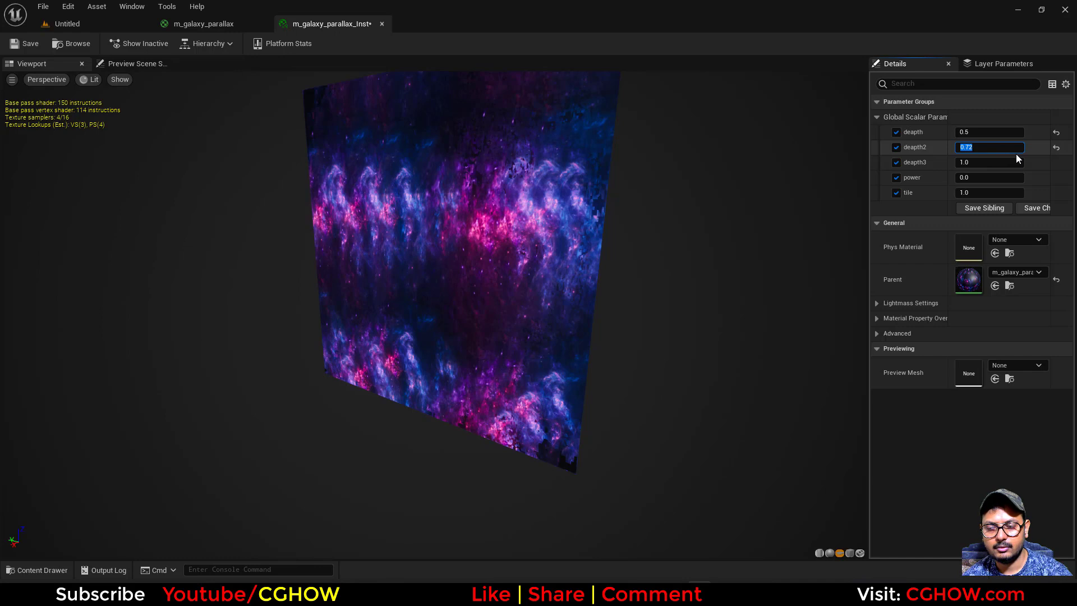
pyautogui.write('1')
pyautogui.press('Return')
pyautogui.moveTo(1001, 148)
pyautogui.mouseDown()
pyautogui.moveTo(1019, 148)
pyautogui.moveTo(983, 148)
pyautogui.mouseUp()
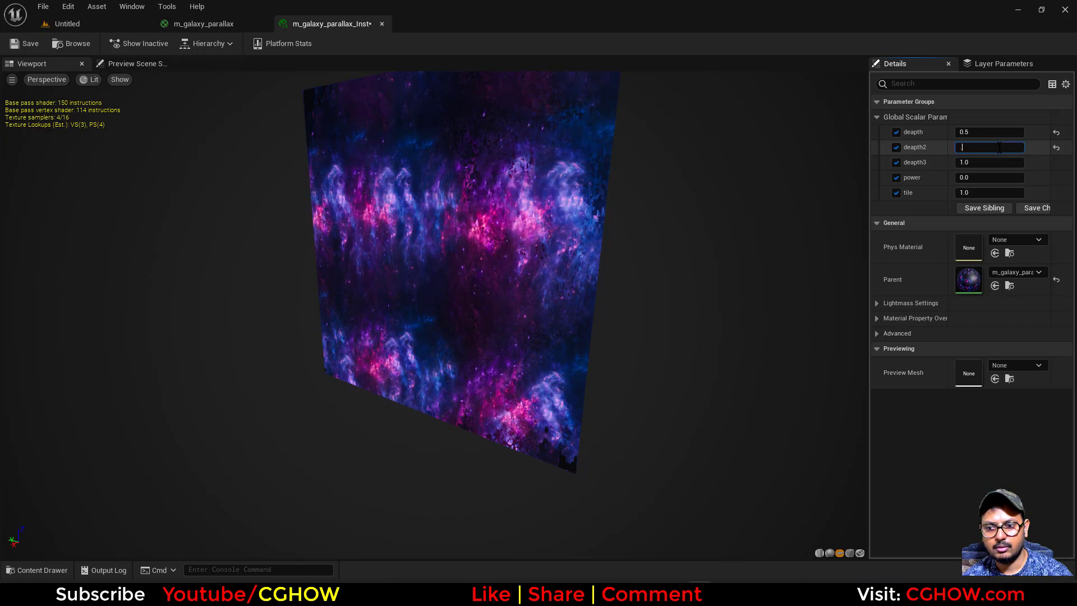
pyautogui.write('0.9')
pyautogui.press('Return')
# - Set deapth to 0.8 in the instance, check it on the plane, and switch the preview to the sphere
pyautogui.click(996, 134)
pyautogui.write('.8')
pyautogui.press('Return')
pyautogui.moveTo(502, 250); pyautogui.dragTo(591, 213)
pyautogui.moveTo(684, 494); pyautogui.dragTo(728, 524)
pyautogui.click(830, 553)
pyautogui.moveTo(515, 341); pyautogui.dragTo(563, 322)
pyautogui.scroll(-5, 502, 334)
# - Try different tile values on the sphere, set tile to 0.1, and switch the preview to the cube
pyautogui.moveTo(1009, 192); pyautogui.dragTo(904, 192)
pyautogui.moveTo(538, 228); pyautogui.dragTo(477, 252)
pyautogui.moveTo(975, 193); pyautogui.dragTo(1012, 193)
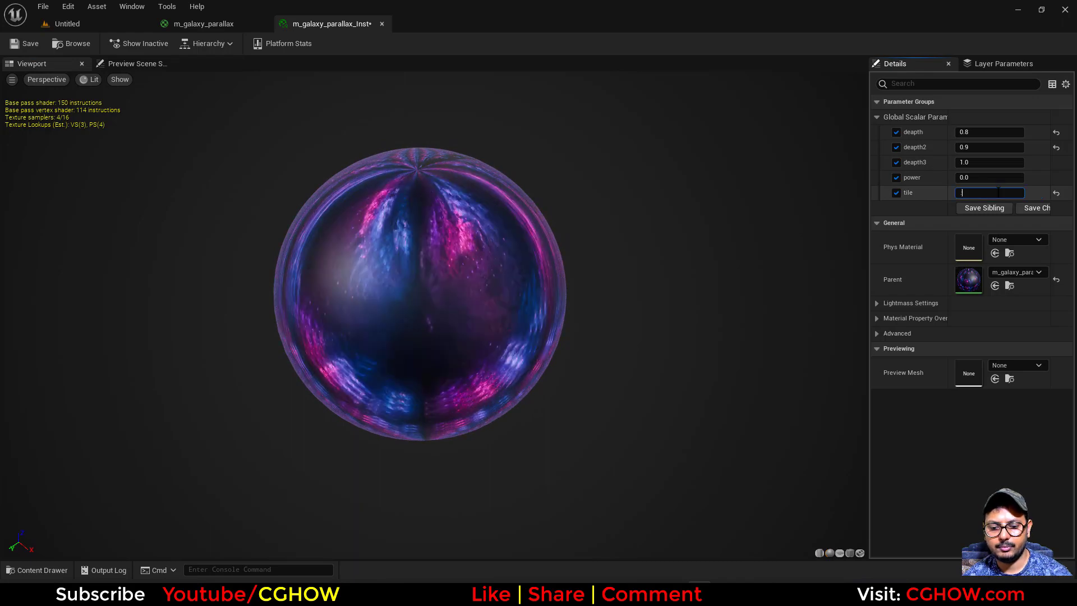
pyautogui.write('0.1')
pyautogui.press('Return')
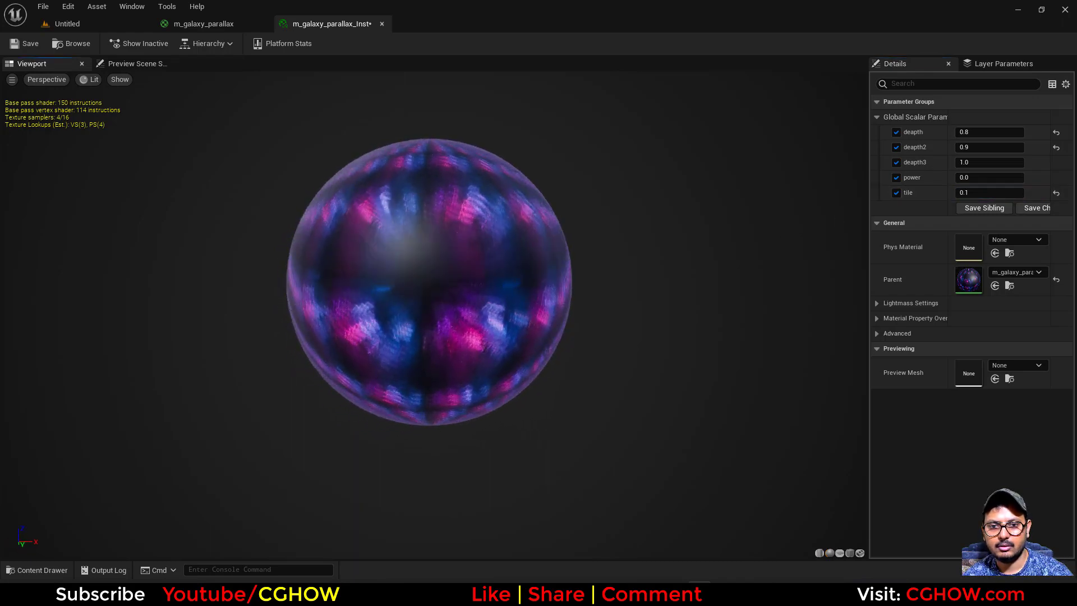
pyautogui.click(849, 553)
pyautogui.moveTo(617, 381); pyautogui.dragTo(656, 392)
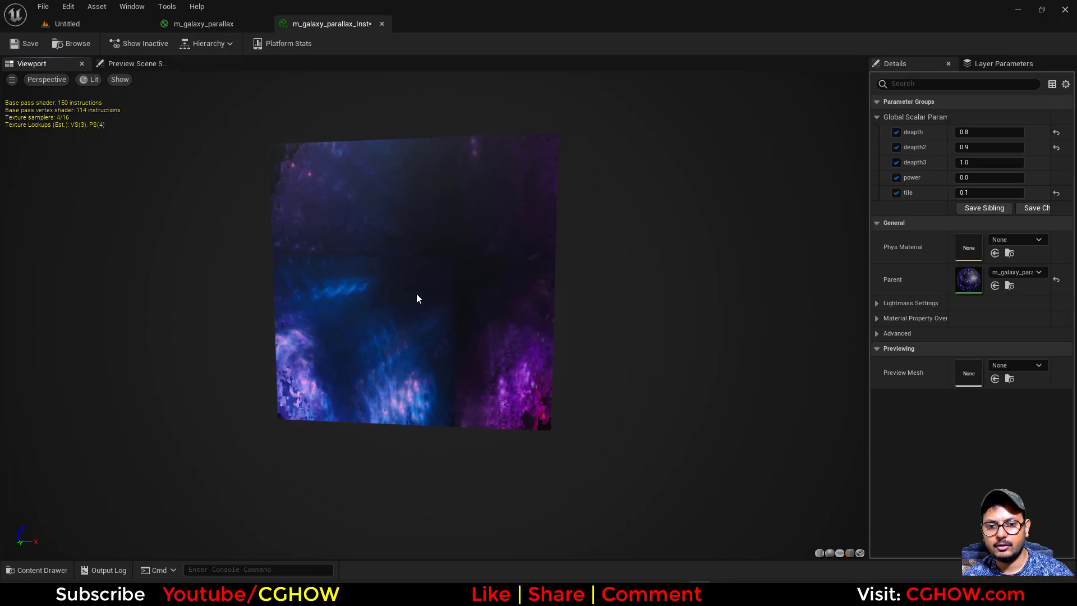
# - In the m_galaxy_parallax graph, add a Texture Sample, convert it to a texture object, and make it a parameter named "texture"
pyautogui.click(241, 23)
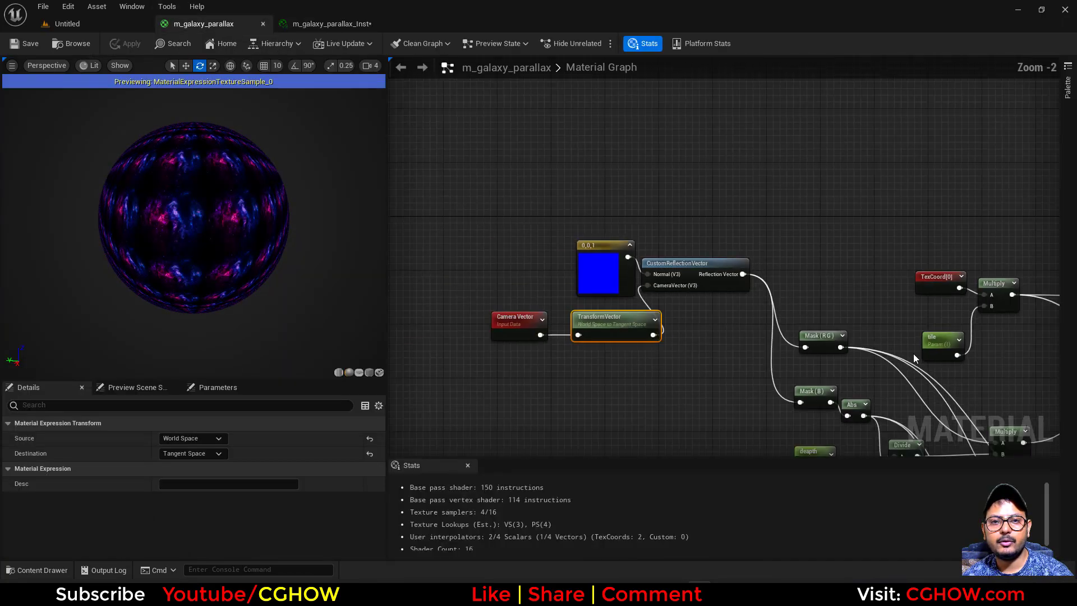
pyautogui.scroll(5, 798, 250)
pyautogui.moveTo(761, 310); pyautogui.dragTo(572, 432, button='right')
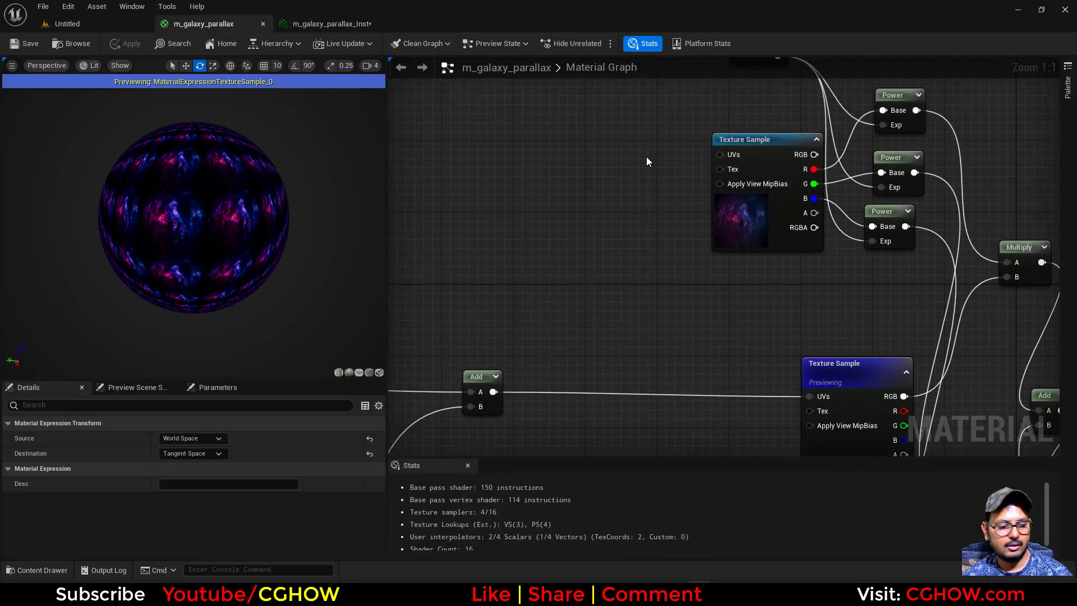
pyautogui.click(645, 167)
pyautogui.moveTo(643, 243); pyautogui.dragTo(499, 242)
pyautogui.rightClick(616, 188)
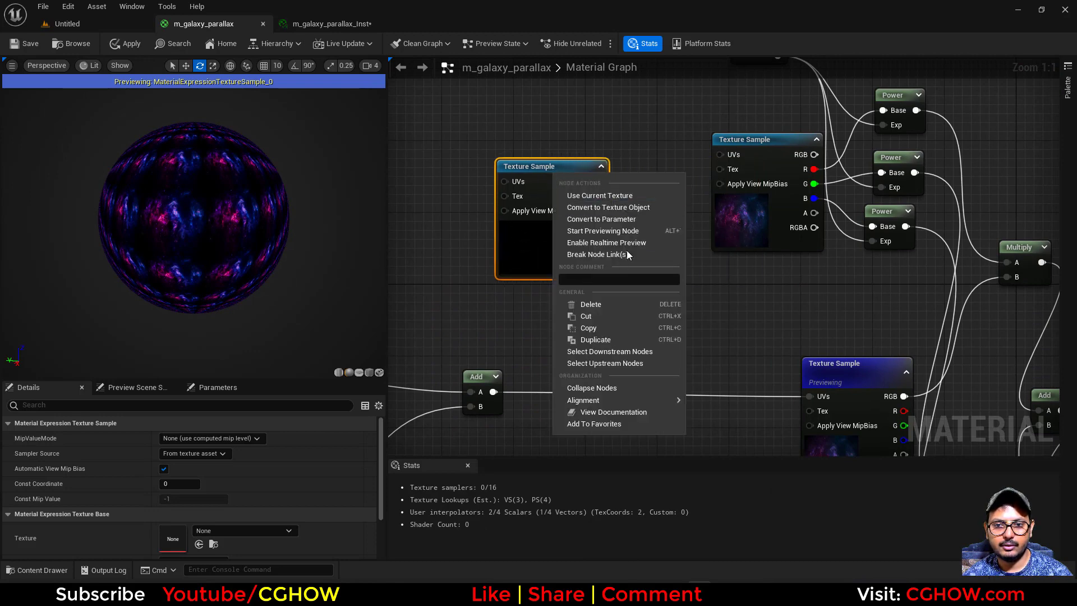
pyautogui.click(648, 207)
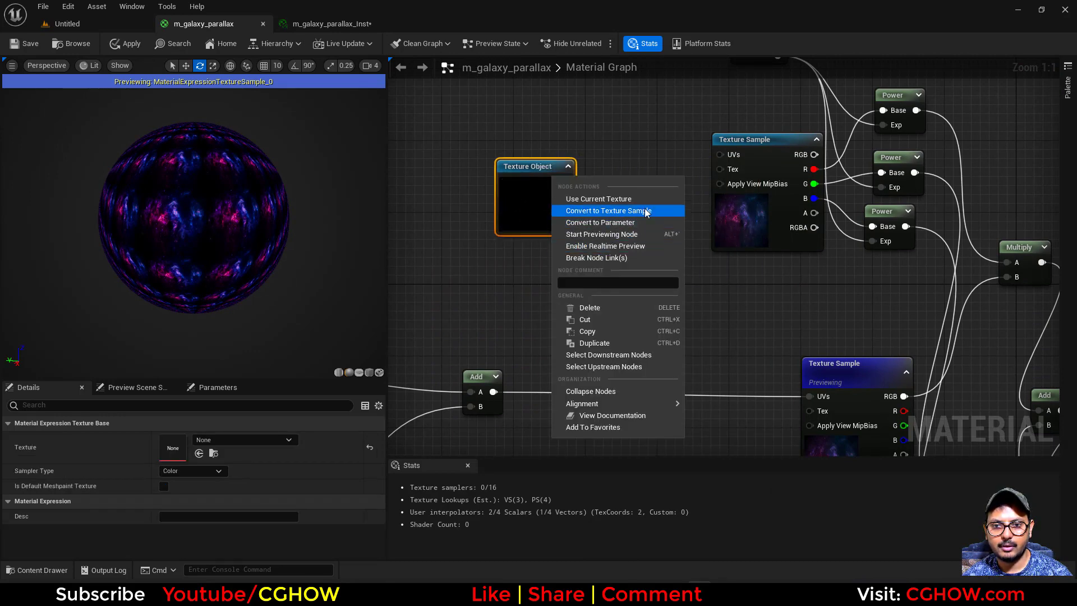
pyautogui.click(641, 219)
pyautogui.write('texture')
# - Connect the texture parameter to the Tex inputs of all four Texture Samples and save the material
pyautogui.moveTo(567, 193); pyautogui.dragTo(723, 169)
pyautogui.scroll(-3, 722, 169)
pyautogui.moveTo(524, 111); pyautogui.dragTo(698, 263)
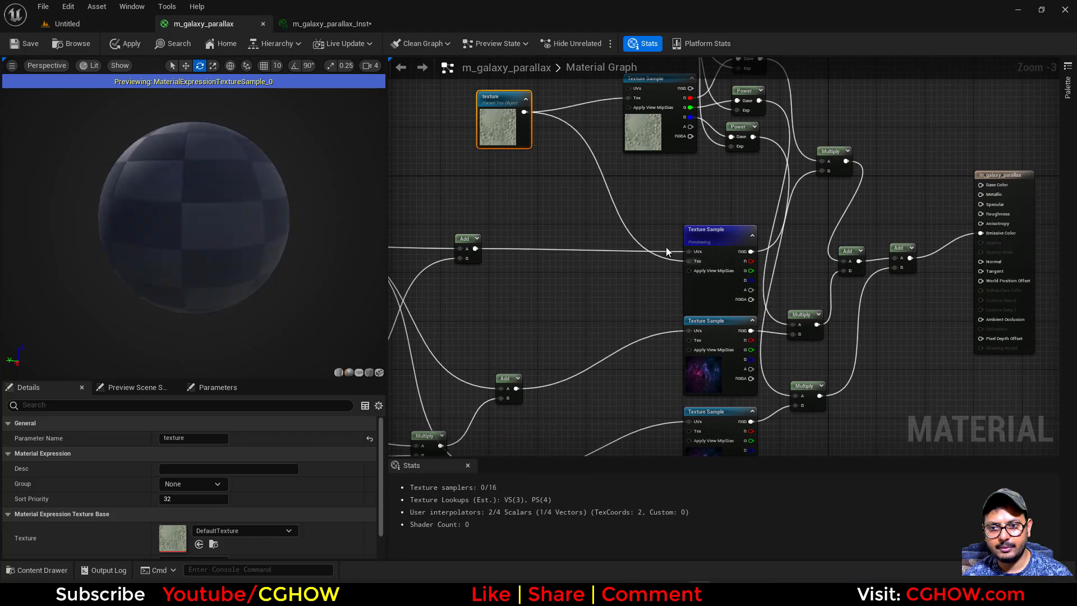
pyautogui.moveTo(524, 112); pyautogui.dragTo(575, 219)
pyautogui.moveTo(667, 338); pyautogui.dragTo(689, 340)
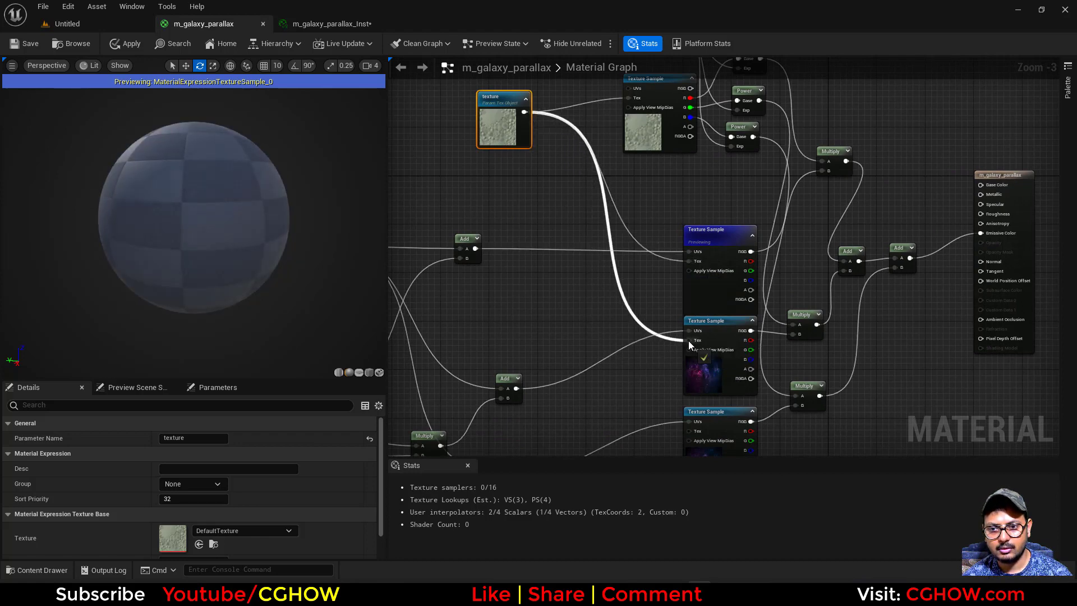
pyautogui.moveTo(523, 112); pyautogui.dragTo(689, 431)
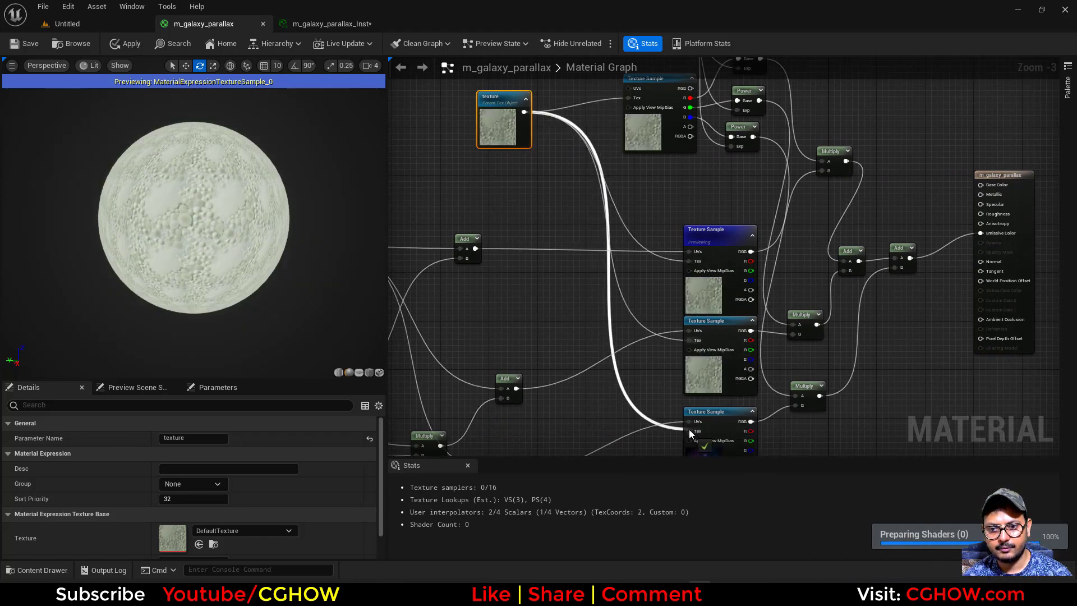
pyautogui.moveTo(544, 189); pyautogui.dragTo(606, 264, button='right')
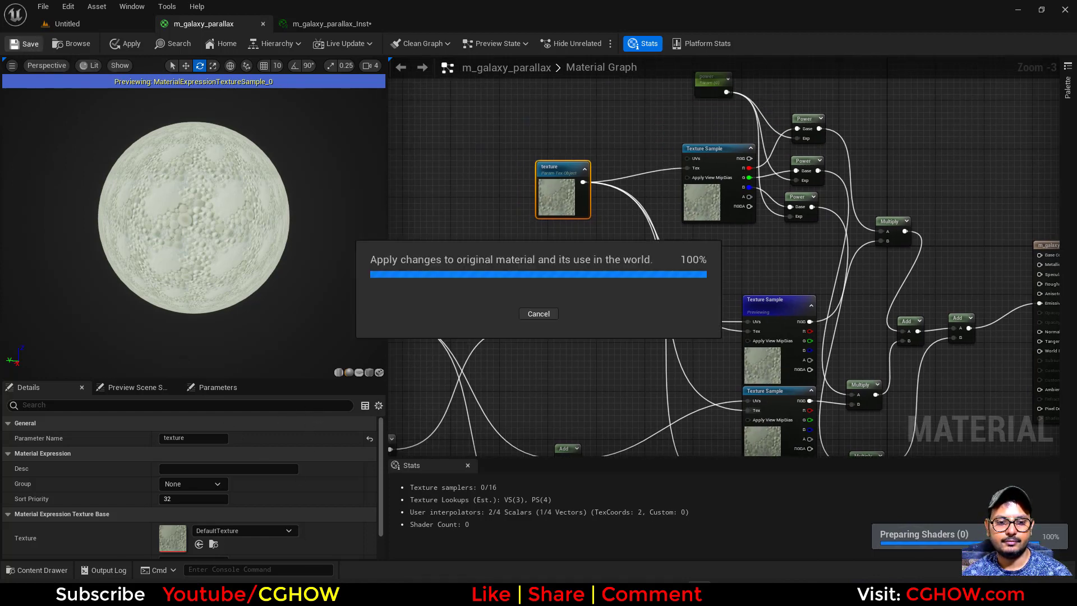
# - Enable the texture parameter in the instance and search all project content for "nebul", filtered to textures
pyautogui.click(318, 24)
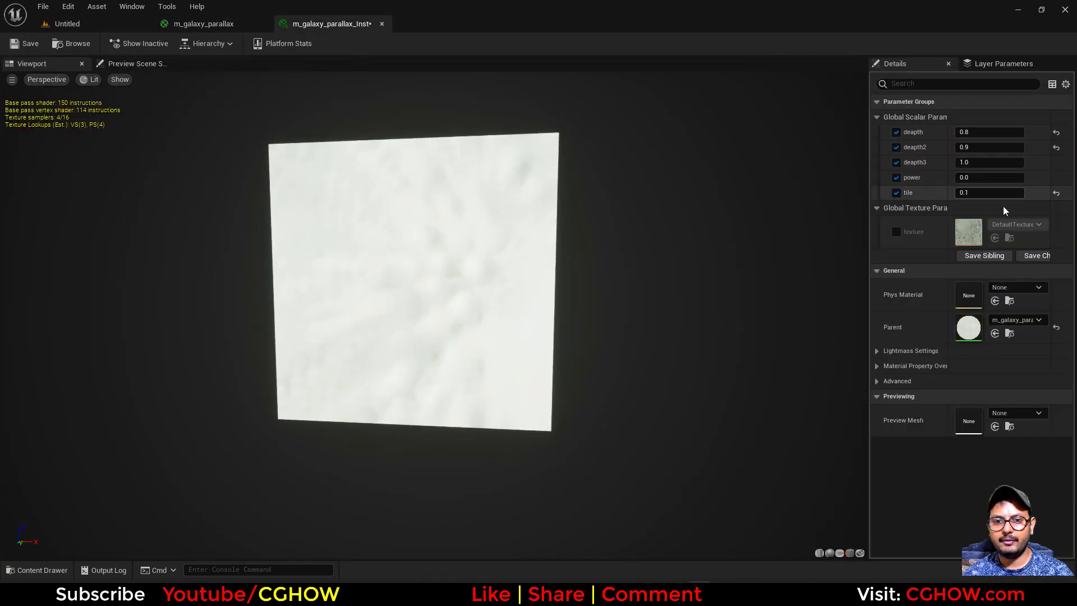
pyautogui.click(90, 27)
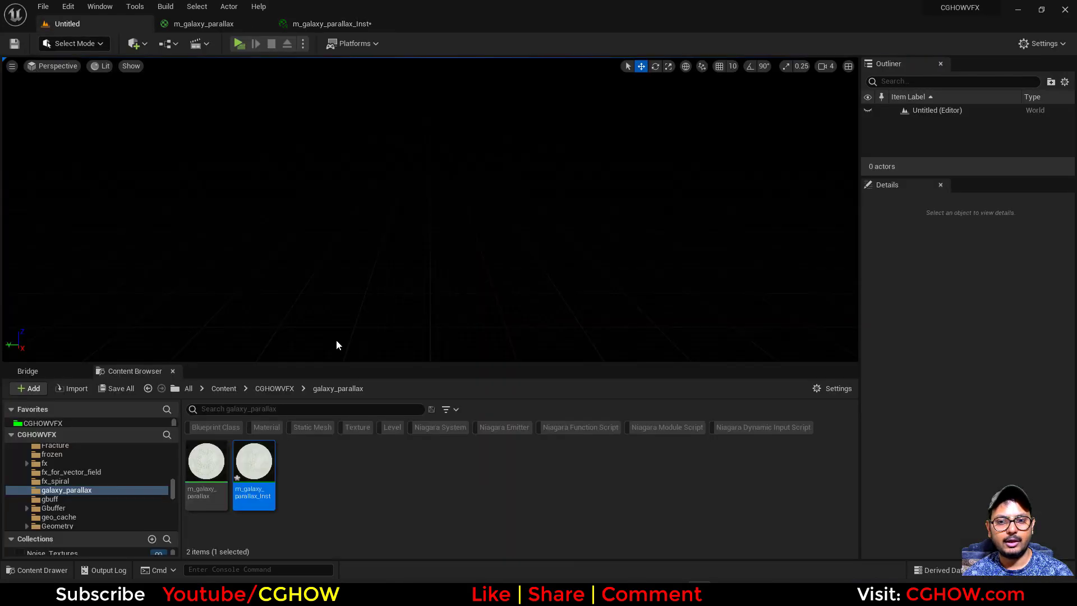
pyautogui.scroll(10, 158, 484)
pyautogui.click(115, 450)
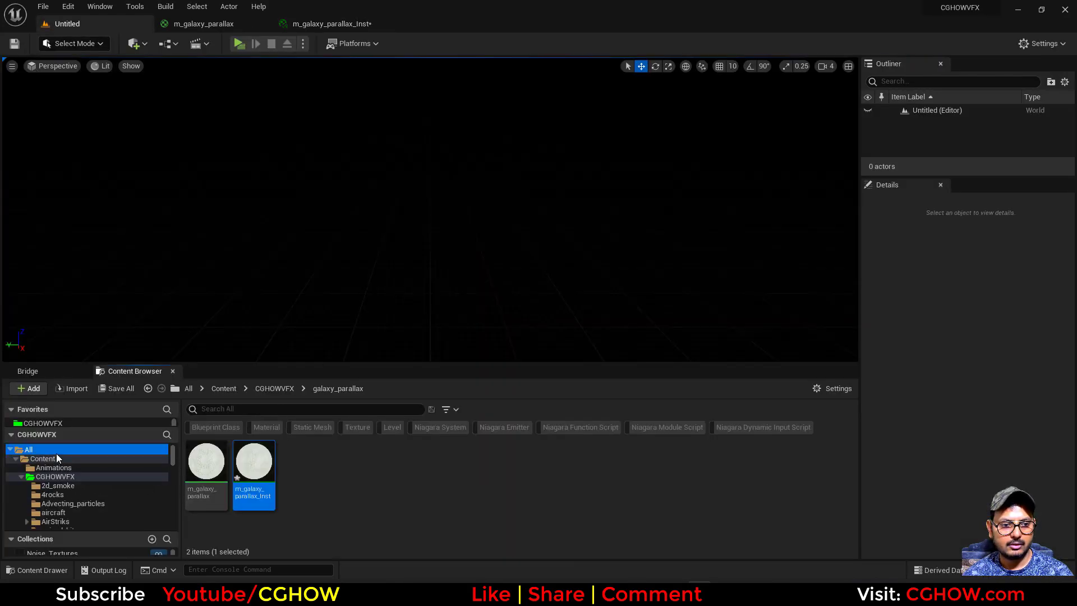
pyautogui.click(255, 410)
pyautogui.write('ne')
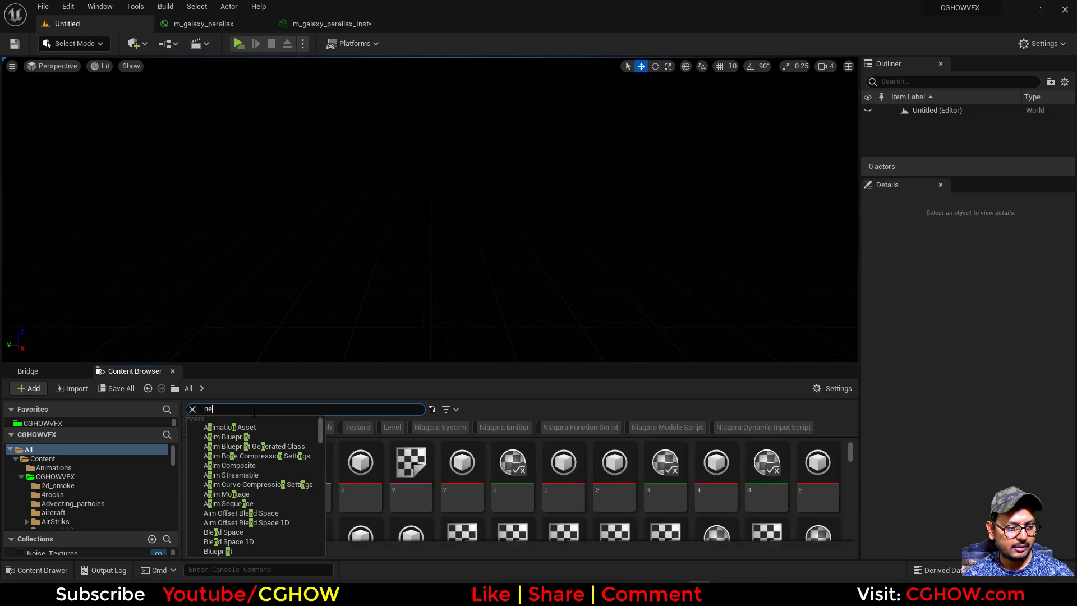
pyautogui.write('bul')
pyautogui.click(359, 428)
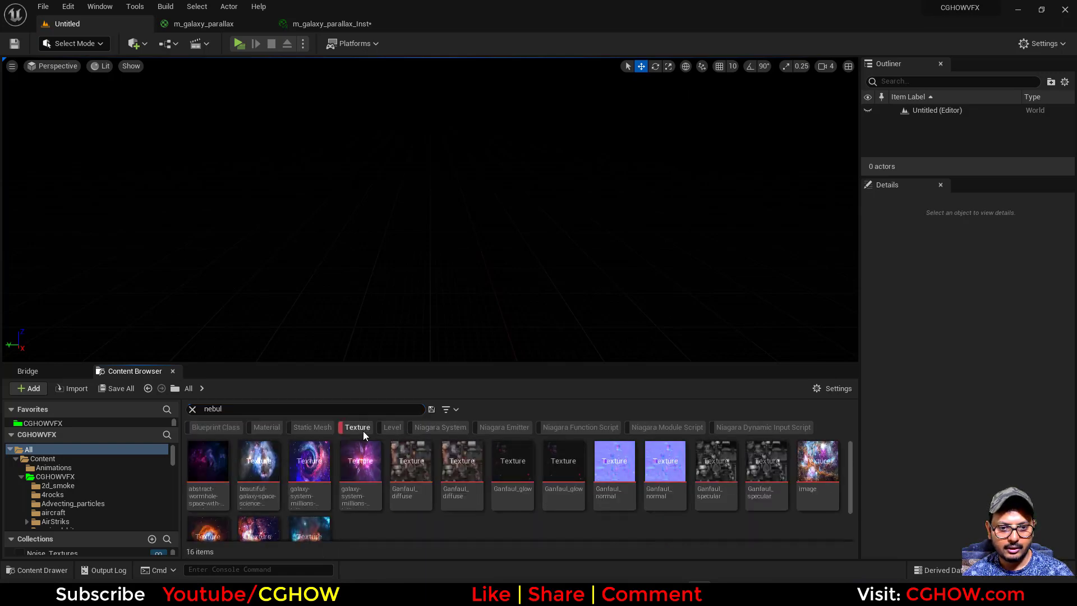
pyautogui.scroll(-1, 479, 527)
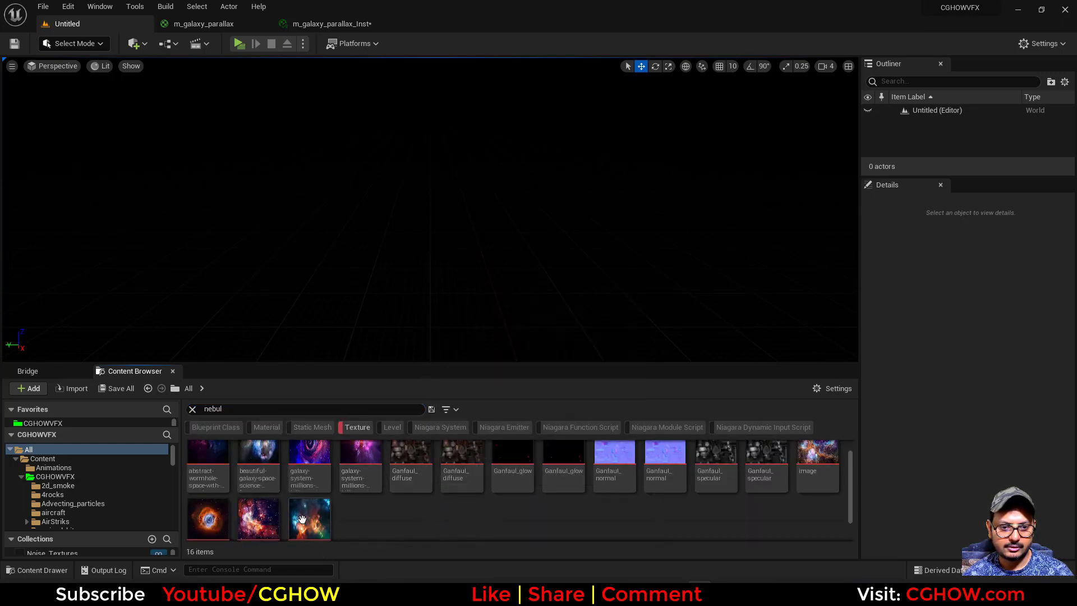
# - Assign T_nebula to the instance's texture parameter and examine the cube from several angles and distances
pyautogui.click(321, 24)
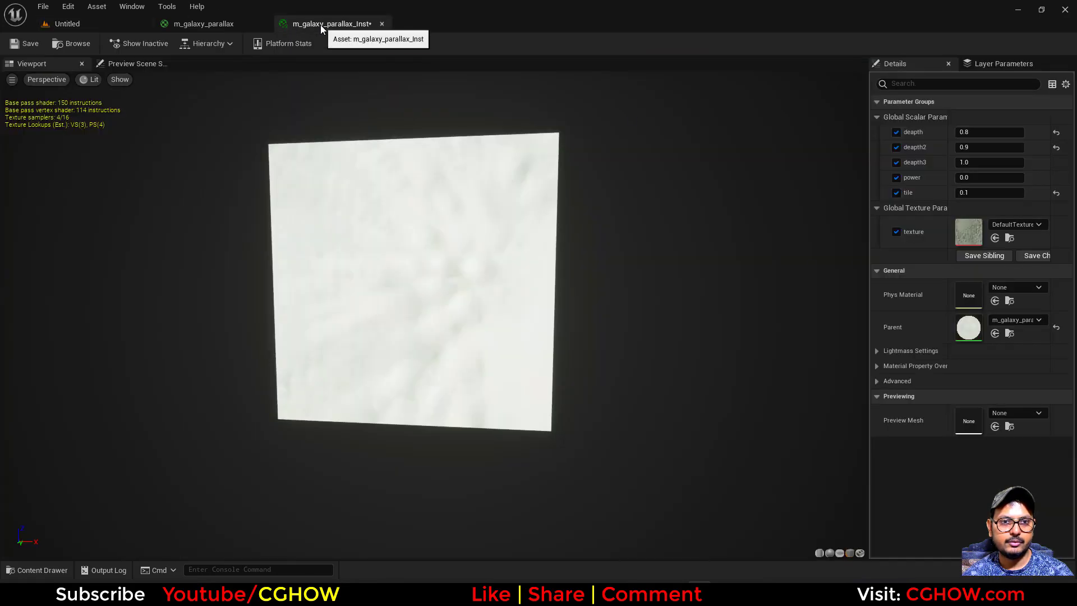
pyautogui.click(994, 239)
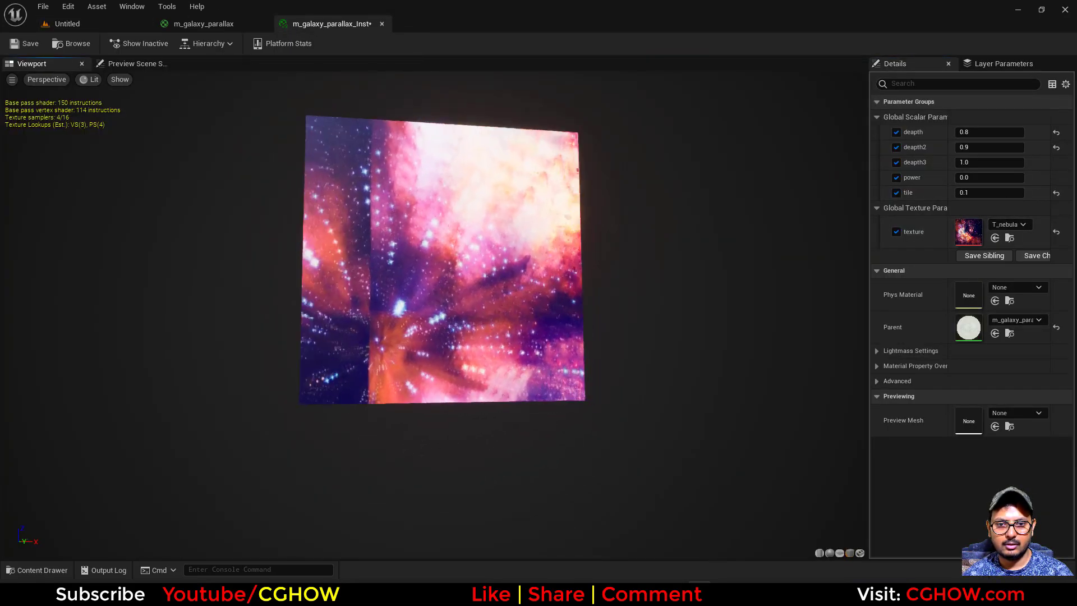
pyautogui.moveTo(438, 297); pyautogui.dragTo(468, 345)
pyautogui.moveTo(469, 344); pyautogui.dragTo(460, 314, button='right')
pyautogui.moveTo(460, 314); pyautogui.dragTo(286, 328)
pyautogui.moveTo(286, 328); pyautogui.dragTo(286, 410, button='right')
pyautogui.moveTo(286, 409); pyautogui.dragTo(295, 389)
pyautogui.moveTo(295, 389); pyautogui.dragTo(295, 412, button='right')
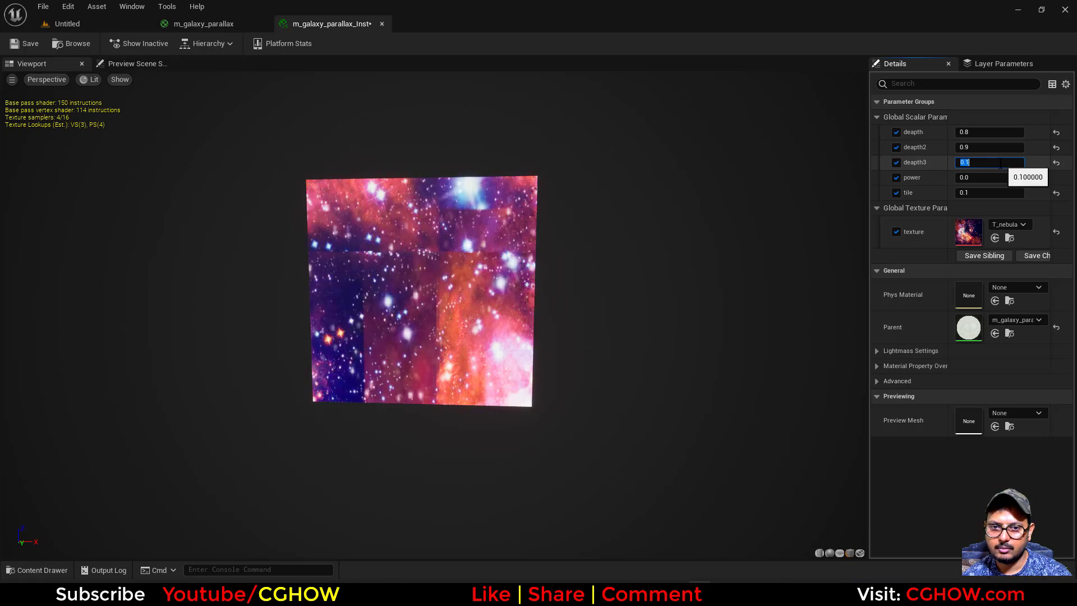
# - Set both deapth3 and tile to 1 in the material instance
pyautogui.moveTo(643, 261); pyautogui.dragTo(628, 293)
pyautogui.click(989, 194)
pyautogui.write('1')
pyautogui.press('Return')
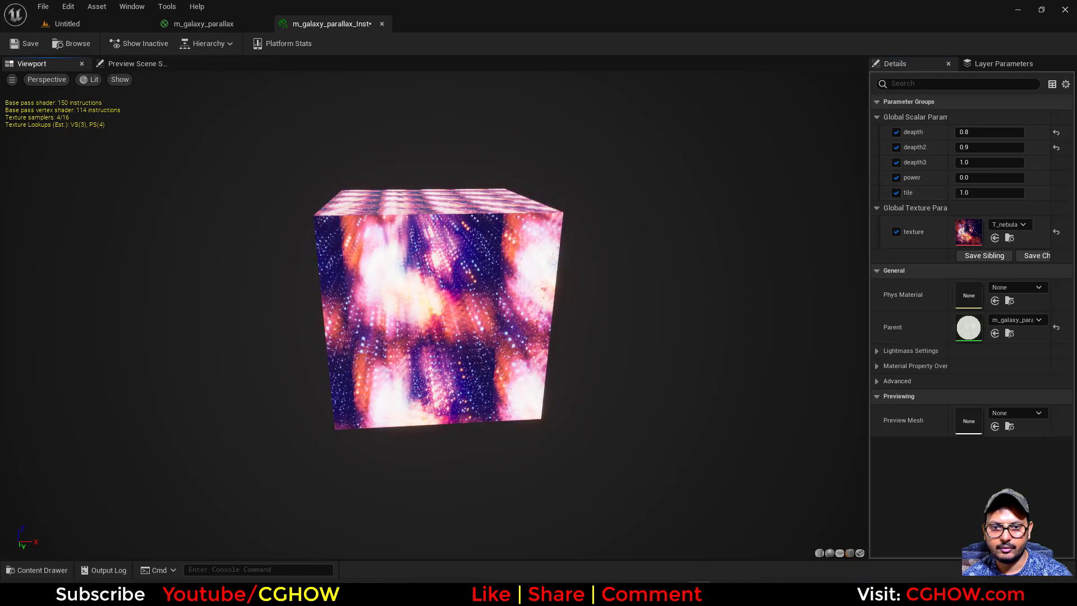
# - Switch the instance preview to the plane and examine the nebula parallax up close from different angles
pyautogui.click(839, 552)
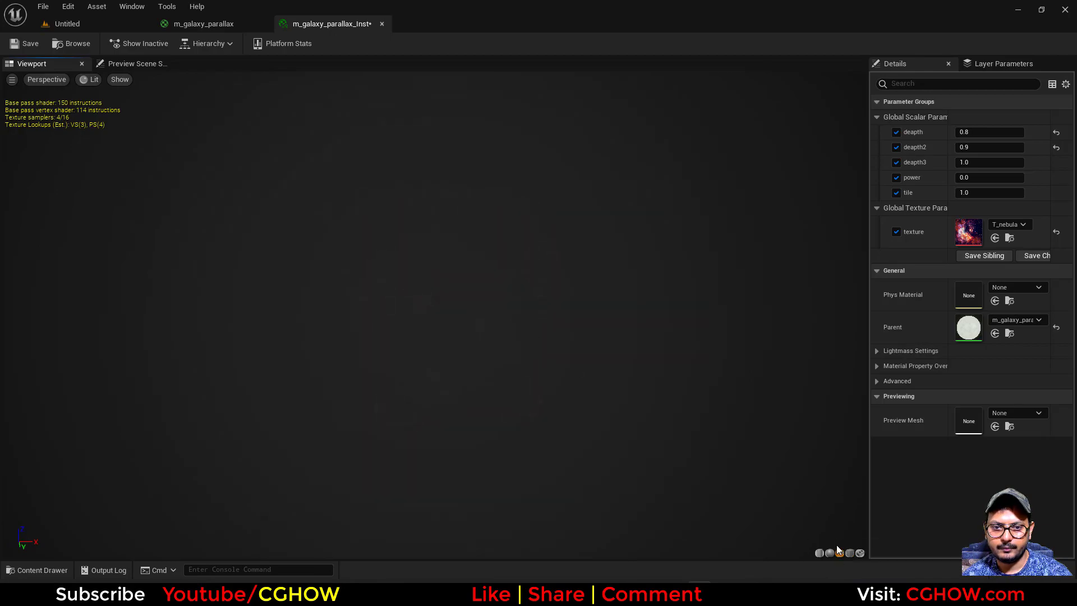
pyautogui.moveTo(392, 314); pyautogui.dragTo(549, 308)
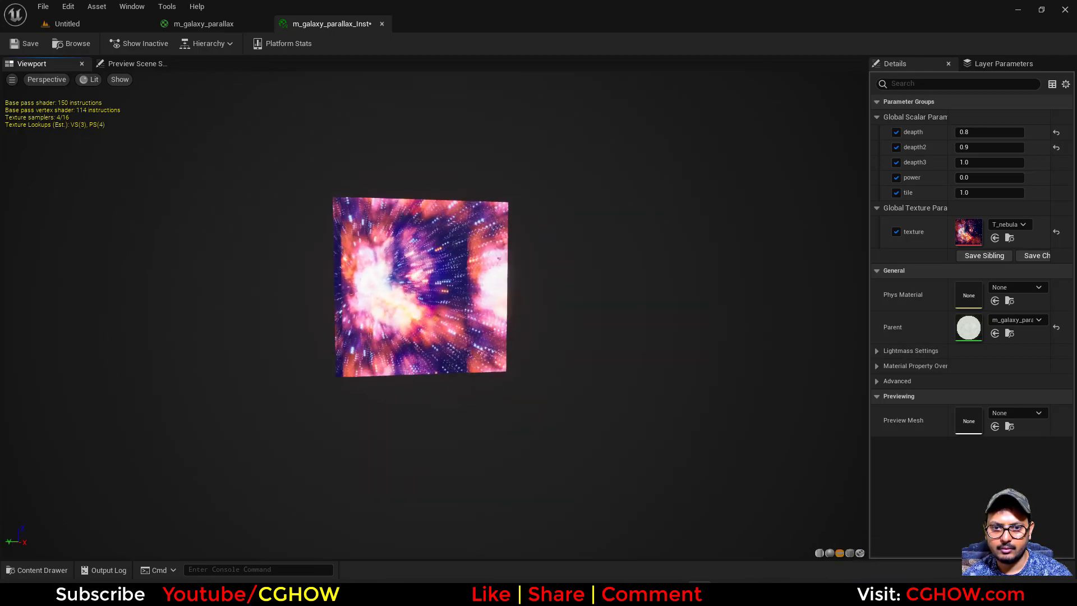
pyautogui.scroll(5, 550, 280)
pyautogui.moveTo(550, 219); pyautogui.dragTo(645, 311)
# - Select the beautiful-galaxy-space-science texture in the search results, assign it to the instance's texture parameter, and check it on the plane
pyautogui.click(60, 23)
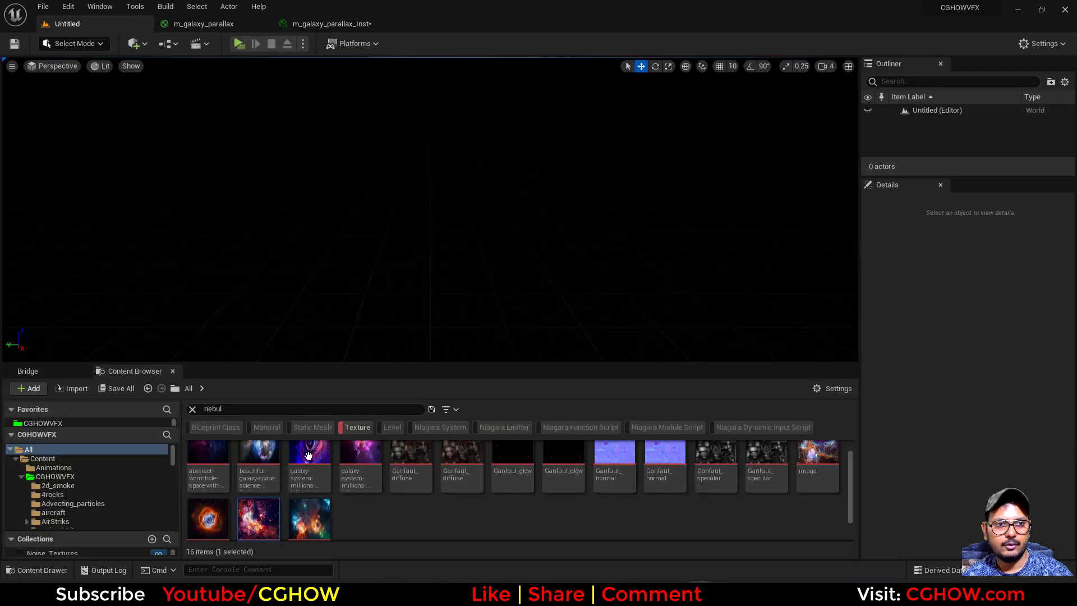
pyautogui.click(325, 24)
pyautogui.click(994, 238)
pyautogui.moveTo(615, 306); pyautogui.dragTo(653, 307)
# - Assign the galaxy-system-millions texture from the search results to the instance's texture parameter and check it on the plane
pyautogui.click(90, 26)
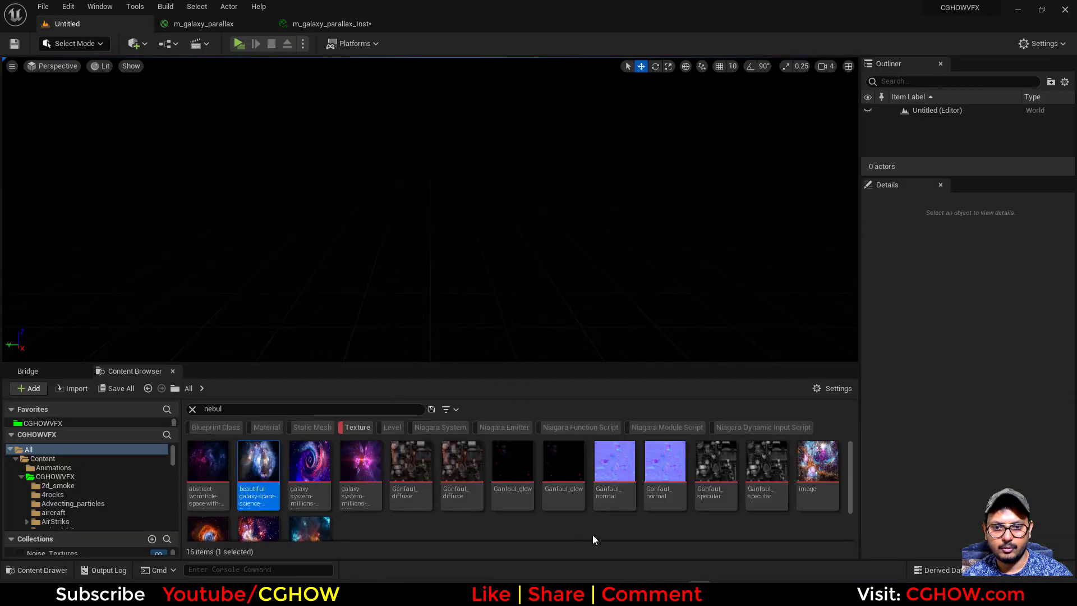
pyautogui.click(310, 468)
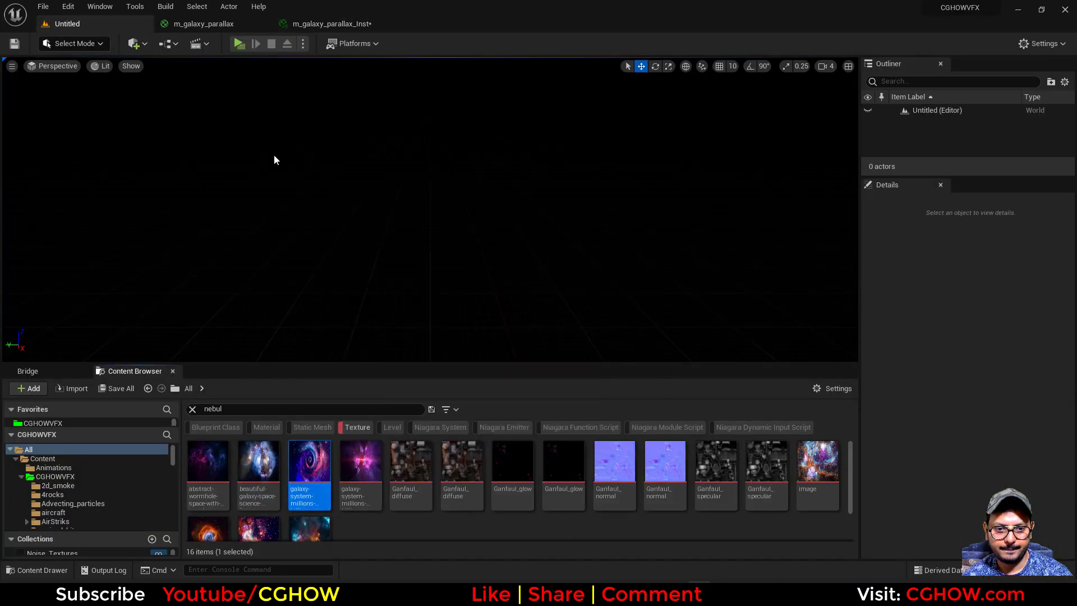
pyautogui.click(314, 25)
pyautogui.click(995, 238)
pyautogui.moveTo(427, 303); pyautogui.dragTo(438, 286)
# - Adjust the instance's power parameter to 0.152 while checking the galaxy texture from different angles
pyautogui.moveTo(992, 179); pyautogui.dragTo(1030, 178)
pyautogui.moveTo(426, 303); pyautogui.dragTo(493, 300)
pyautogui.moveTo(989, 178); pyautogui.dragTo(965, 178)
pyautogui.moveTo(426, 303); pyautogui.dragTo(516, 297)
# - Assign the universe-filled nebula texture to the instance's texture parameter and reduce tile to 0.008
pyautogui.click(71, 24)
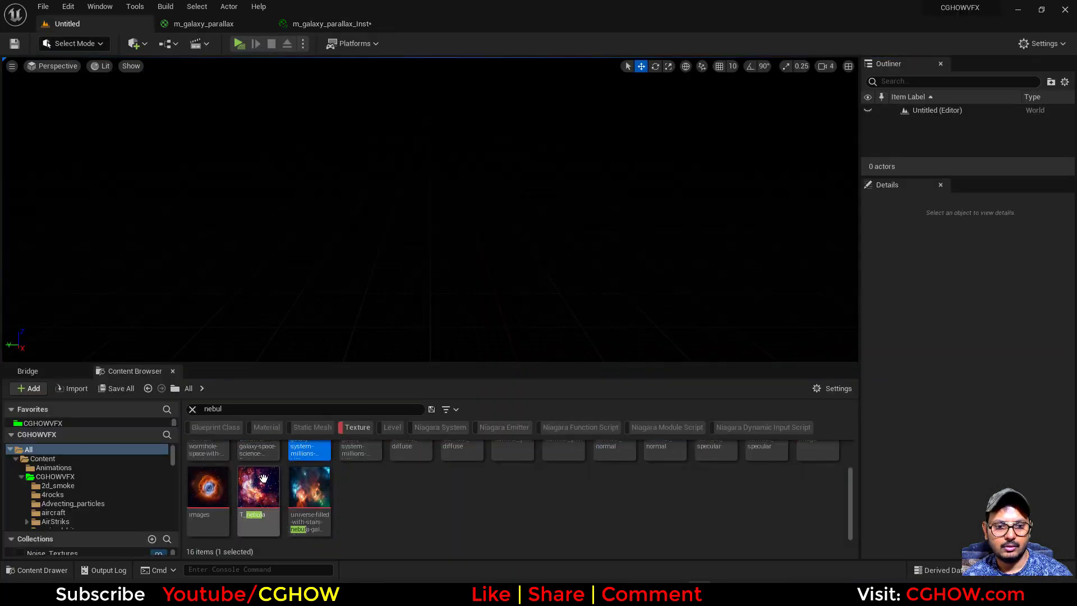
pyautogui.click(328, 23)
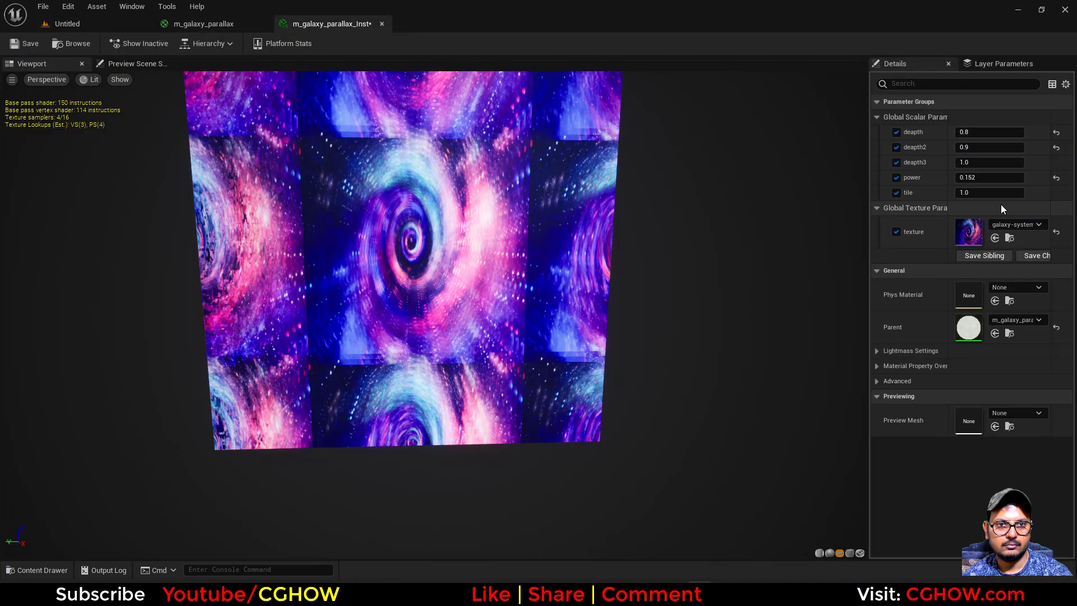
pyautogui.click(995, 238)
pyautogui.moveTo(437, 314)
pyautogui.mouseDown()
pyautogui.moveTo(527, 311)
pyautogui.moveTo(403, 302)
pyautogui.moveTo(426, 303)
pyautogui.mouseUp()
pyautogui.moveTo(1007, 193); pyautogui.dragTo(892, 193)
pyautogui.moveTo(483, 296); pyautogui.dragTo(450, 287)
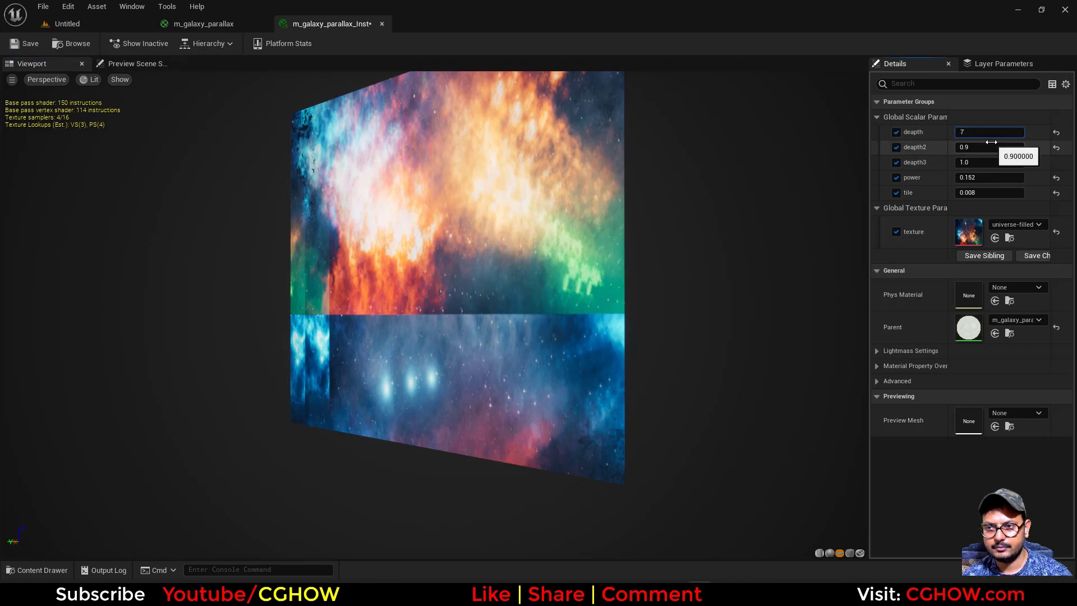
# - Set deapth to 75 and tile to 1, and view the plane from another angle
pyautogui.press('Return')
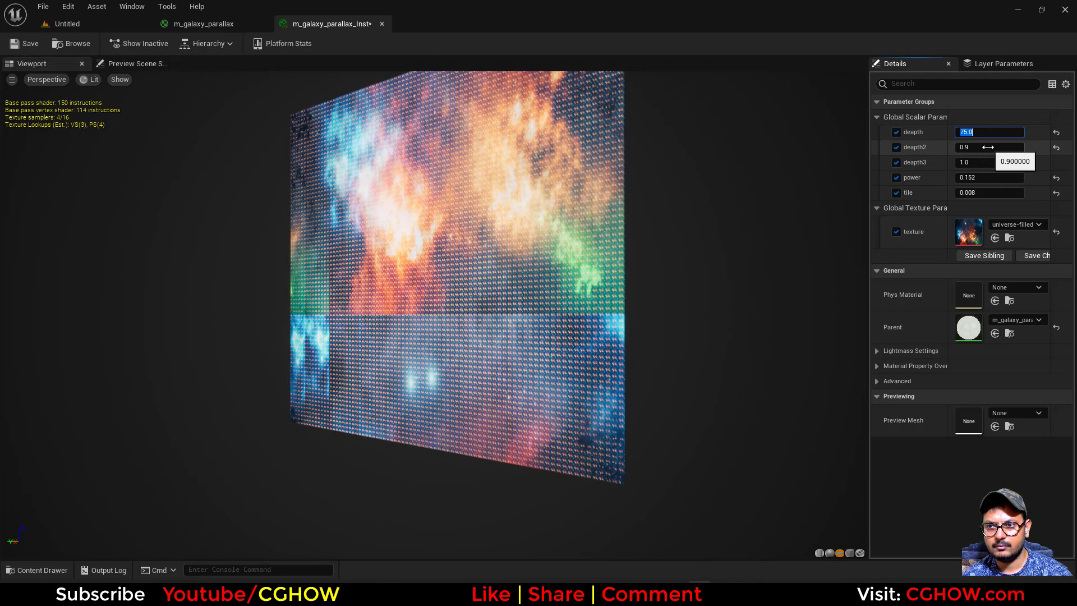
pyautogui.write('1')
pyautogui.press('Return')
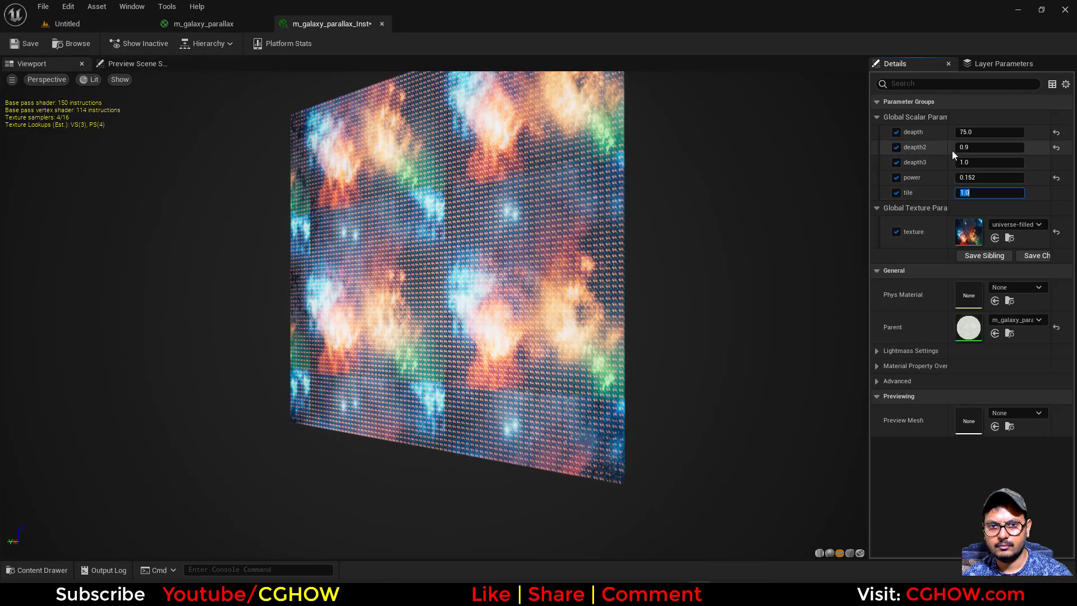
pyautogui.moveTo(644, 178); pyautogui.dragTo(661, 180)
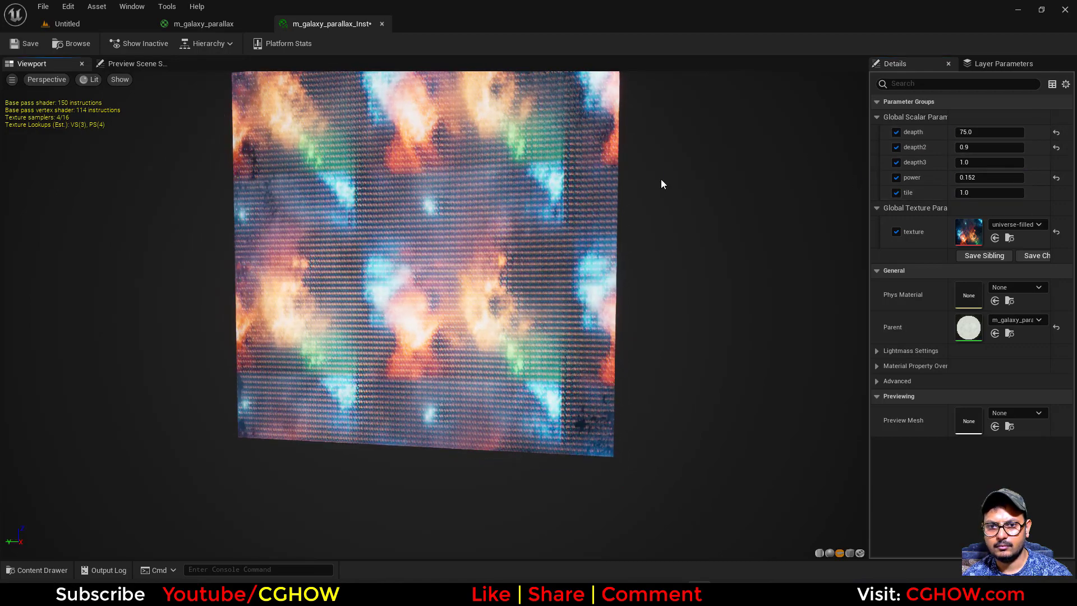
# - Set deapth2 to 76 and deapth3 to 78 in the material instance
pyautogui.click(971, 147)
pyautogui.write('76')
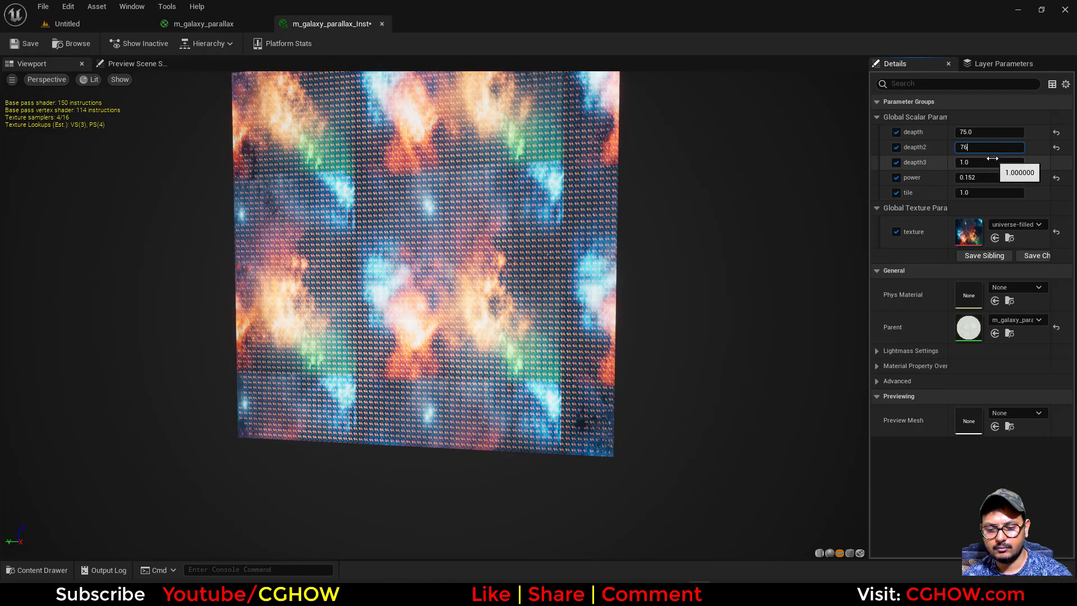
pyautogui.press('Return')
pyautogui.write('78')
pyautogui.press('Return')
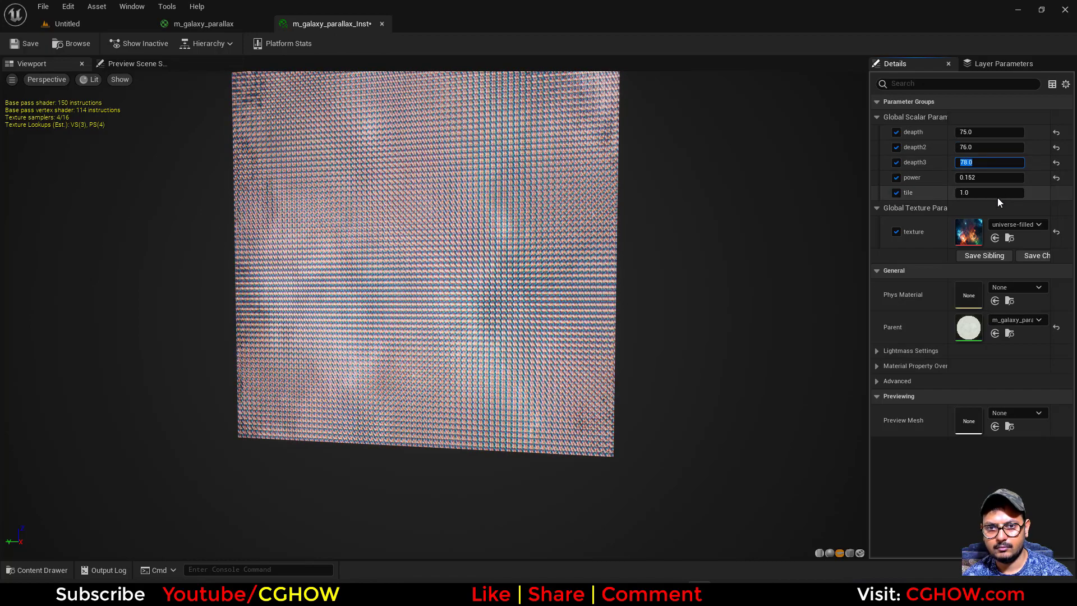
# - Try a tile value of 0.01, and adjust it to about 0.384
pyautogui.moveTo(993, 193); pyautogui.dragTo(962, 192)
pyautogui.click(997, 192)
pyautogui.write('0.1')
pyautogui.press('Return')
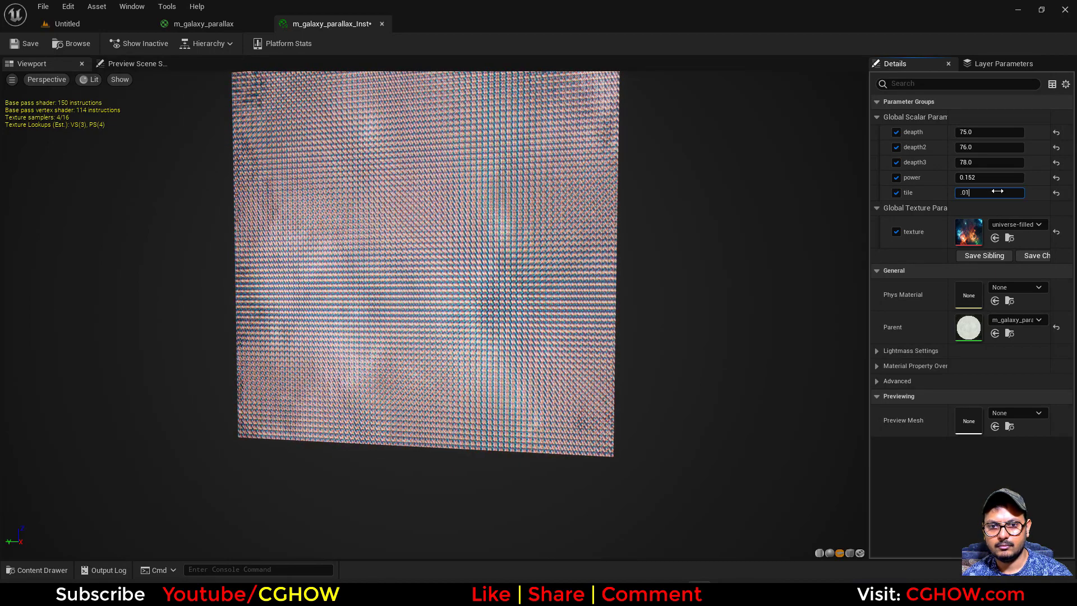
pyautogui.moveTo(989, 192); pyautogui.dragTo(978, 192)
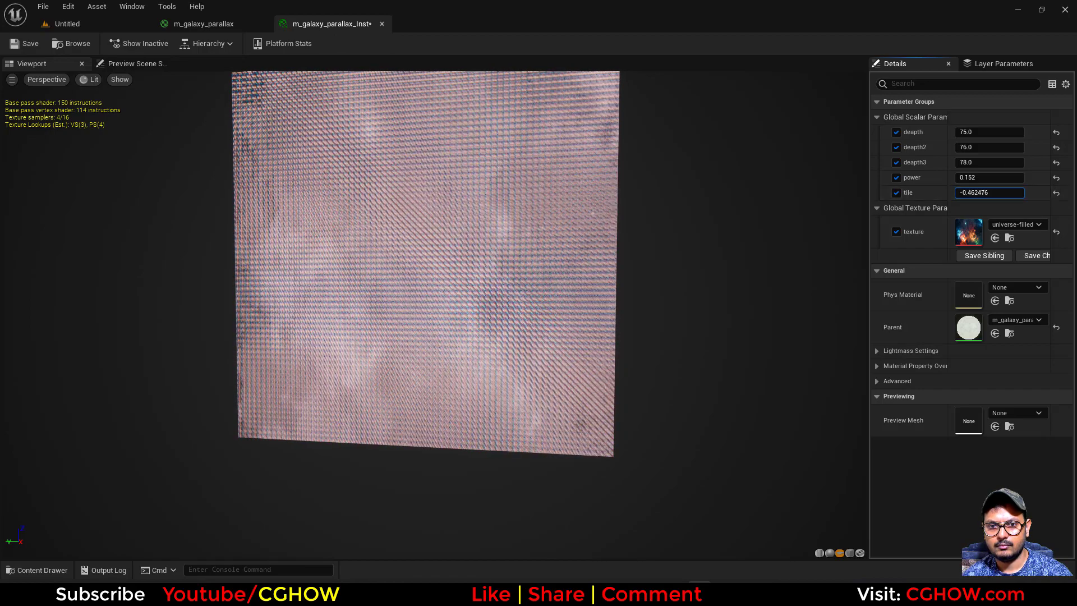
# - Set deapth to 10 and deapth2 to 20, and try deapth3 at 100 and 50
pyautogui.click(981, 132)
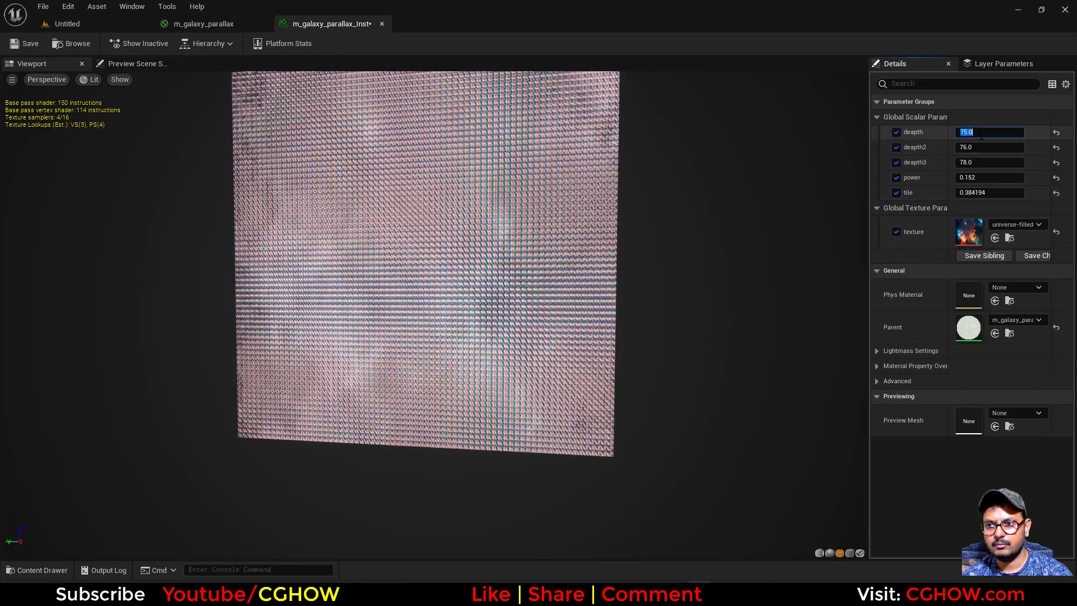
pyautogui.write('10')
pyautogui.click(978, 147)
pyautogui.write('20')
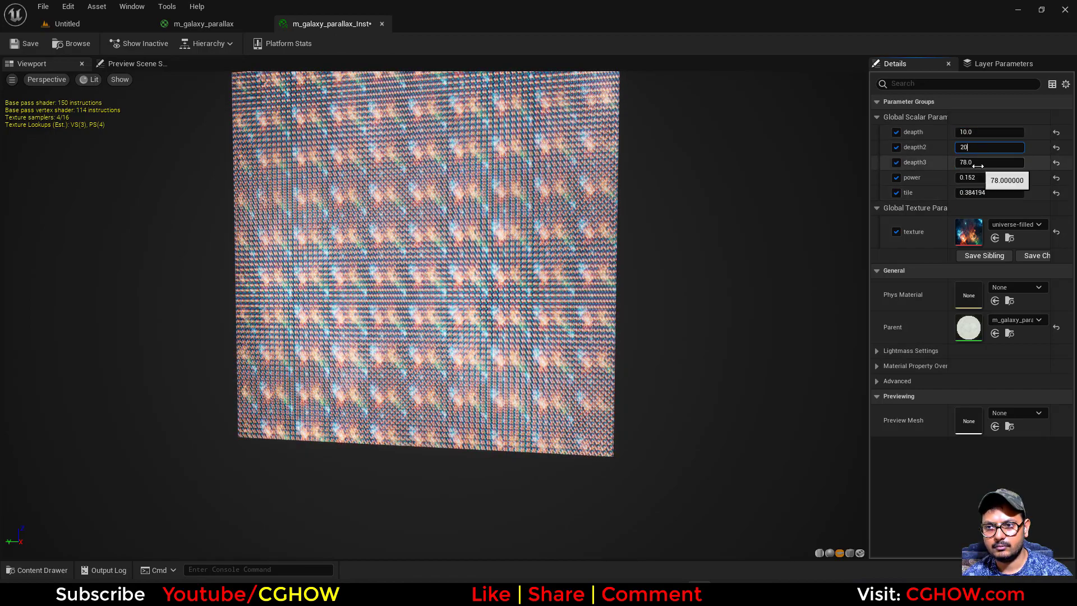
pyautogui.click(978, 163)
pyautogui.press('Return')
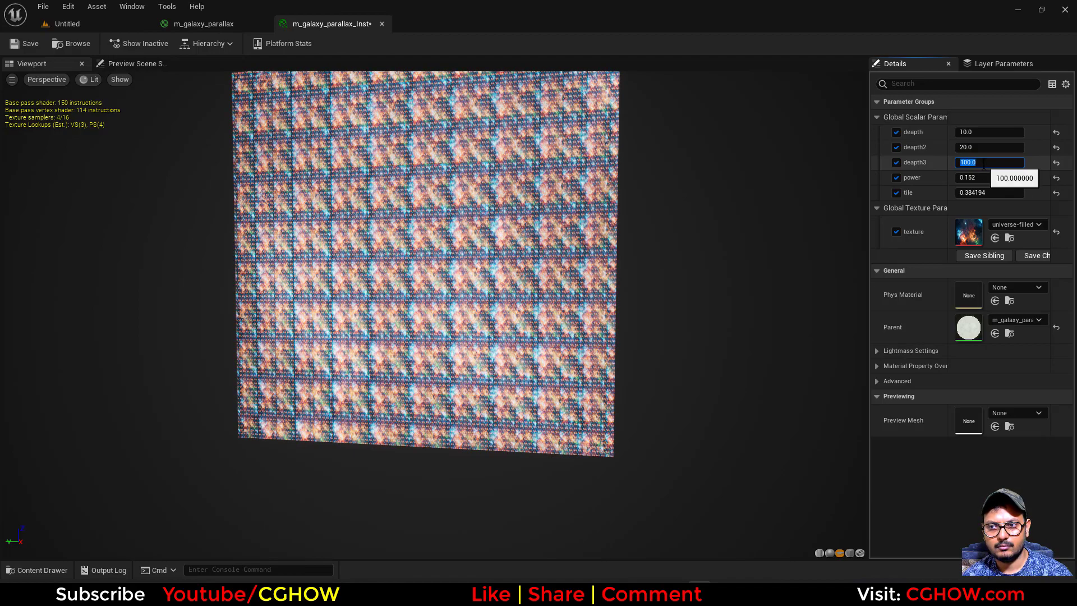
pyautogui.moveTo(476, 216); pyautogui.dragTo(482, 188)
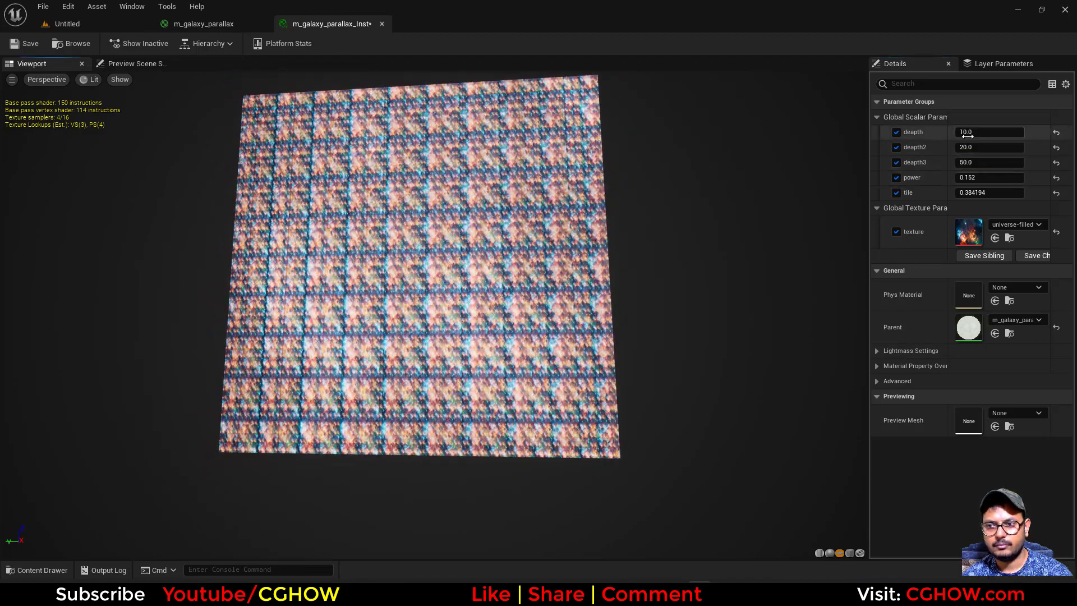
# - Set deapth to 0.1, deapth2 to 0.2 and deapth3 to 0.6 in the material instance
pyautogui.write('0.1')
pyautogui.click(977, 147)
pyautogui.write('0.2')
pyautogui.press('Return')
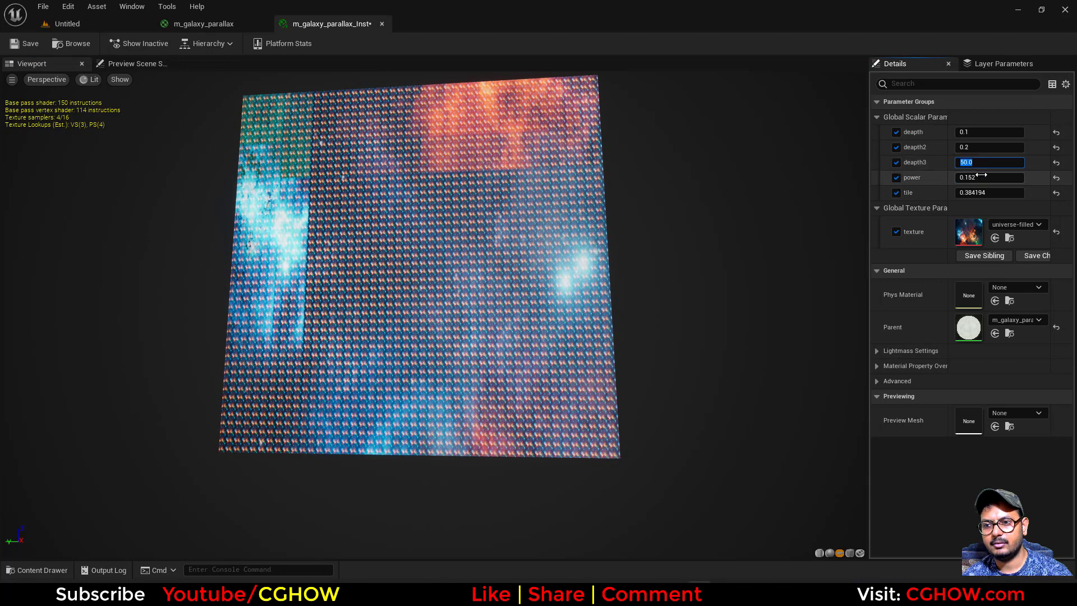
pyautogui.write('0.6')
pyautogui.press('Return')
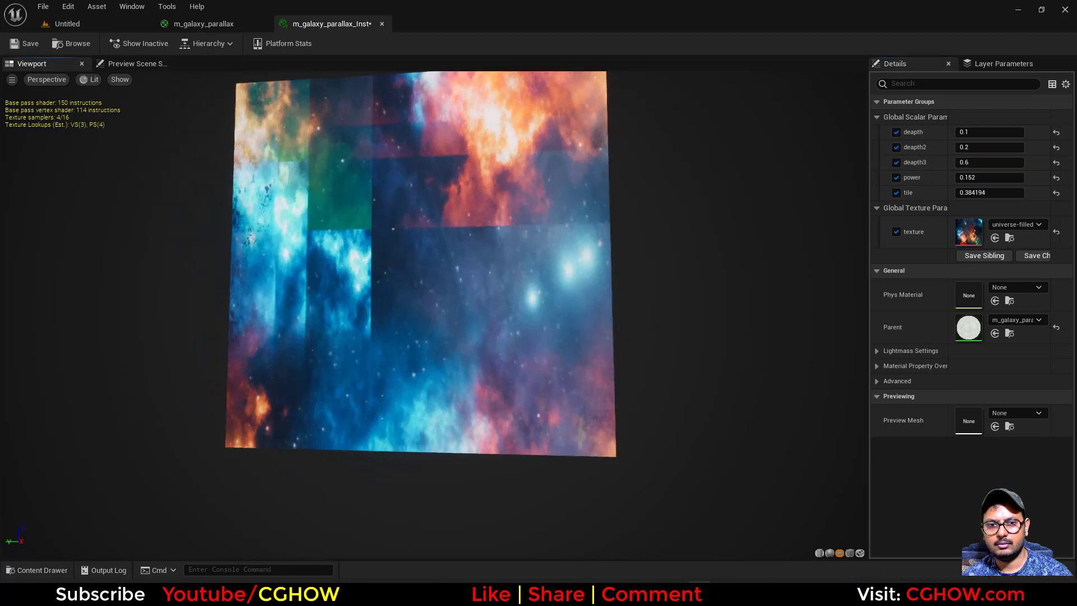
# - Set deapth2 to 0.11 and deapth3 to 0.12, and check the parallax on the plane
pyautogui.click(978, 147)
pyautogui.write('.11')
pyautogui.press('Return')
pyautogui.click(976, 164)
pyautogui.write('.12')
pyautogui.press('Return')
pyautogui.moveTo(580, 233); pyautogui.dragTo(544, 247)
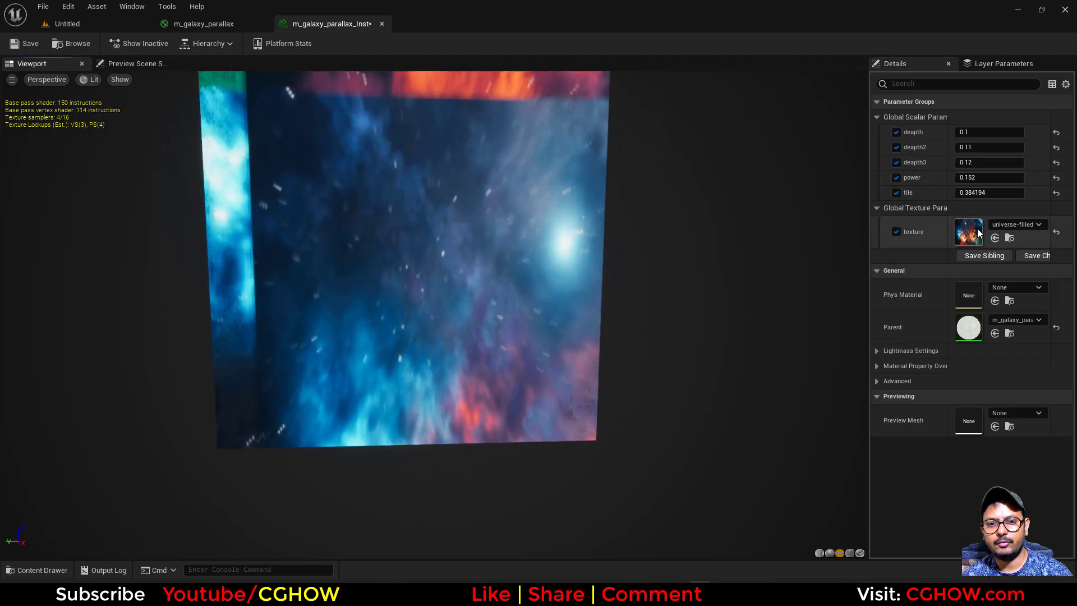
# - Set tile to 1 and examine the nebula on the plane up close
pyautogui.click(990, 193)
pyautogui.write('1')
pyautogui.press('Return')
pyautogui.moveTo(607, 211); pyautogui.dragTo(572, 253)
pyautogui.moveTo(572, 252); pyautogui.dragTo(594, 314, button='right')
pyautogui.moveTo(538, 281); pyautogui.dragTo(555, 297)
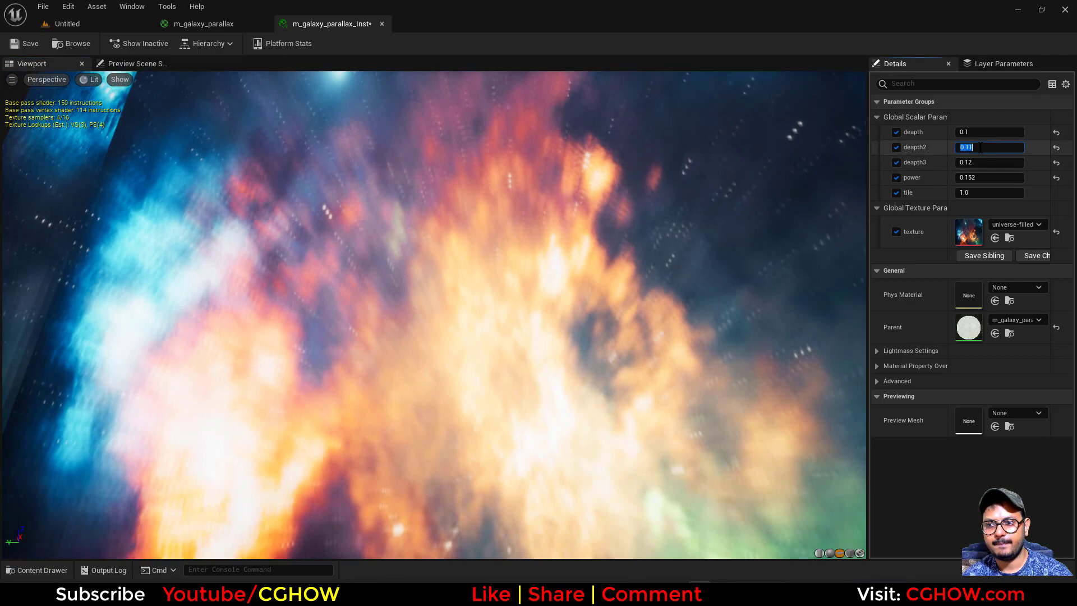
# - Set deapth2 to 0.15 and deapth3 to 0.2, and examine the whole plane at an angle
pyautogui.press('Return')
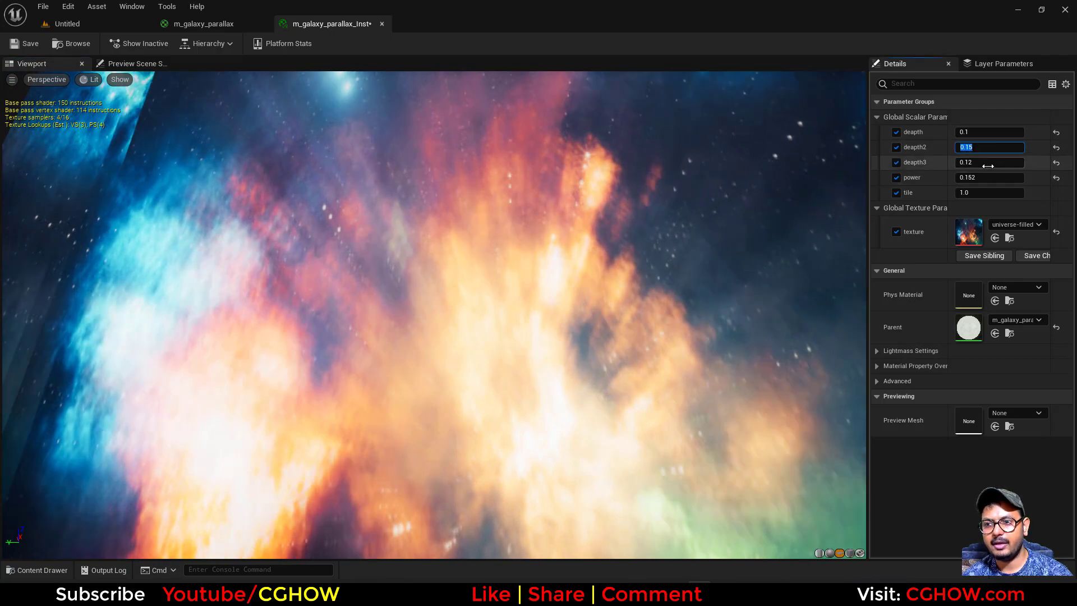
pyautogui.write('0.2')
pyautogui.press('Return')
pyautogui.moveTo(540, 226); pyautogui.dragTo(569, 260)
pyautogui.scroll(-5, 471, 241)
pyautogui.scroll(-4, 471, 241)
pyautogui.click(576, 593)
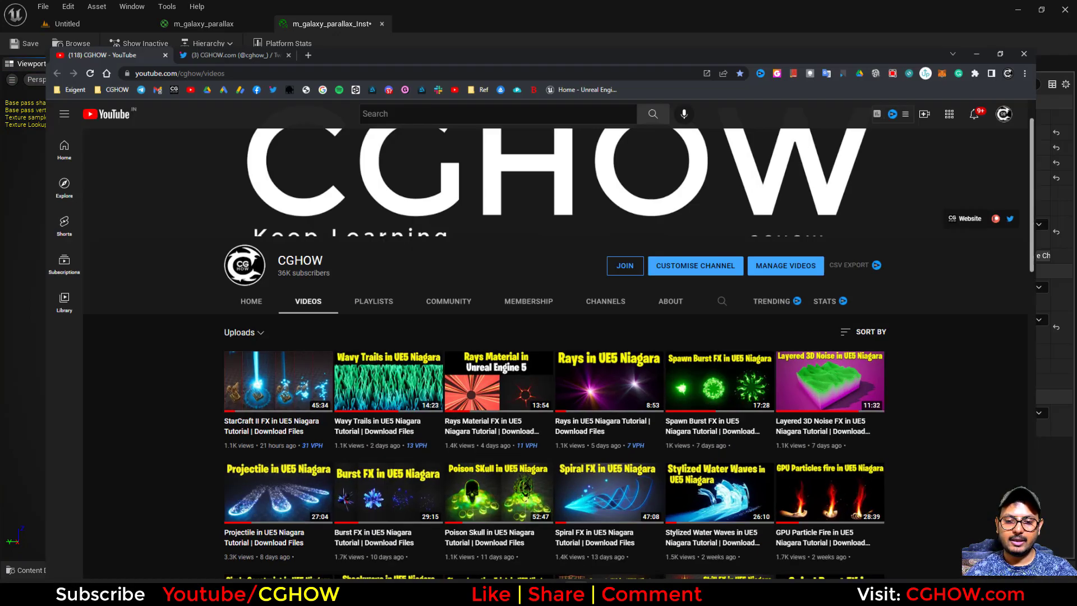
pyautogui.click(576, 594)
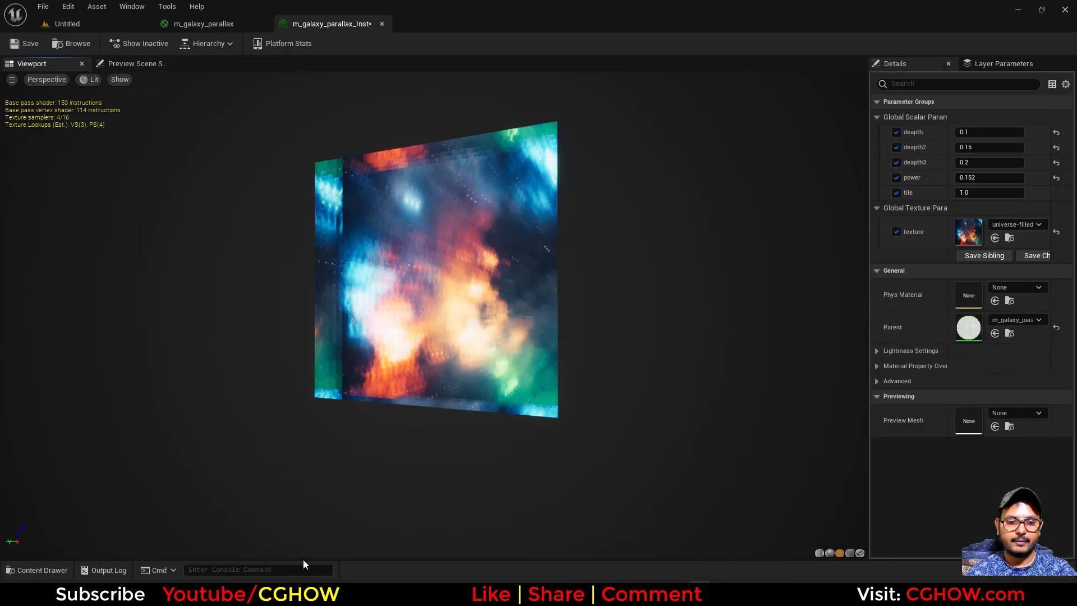
# - Search the project's textures for noise and look through the matching textures
pyautogui.click(115, 24)
pyautogui.scroll(3, 534, 512)
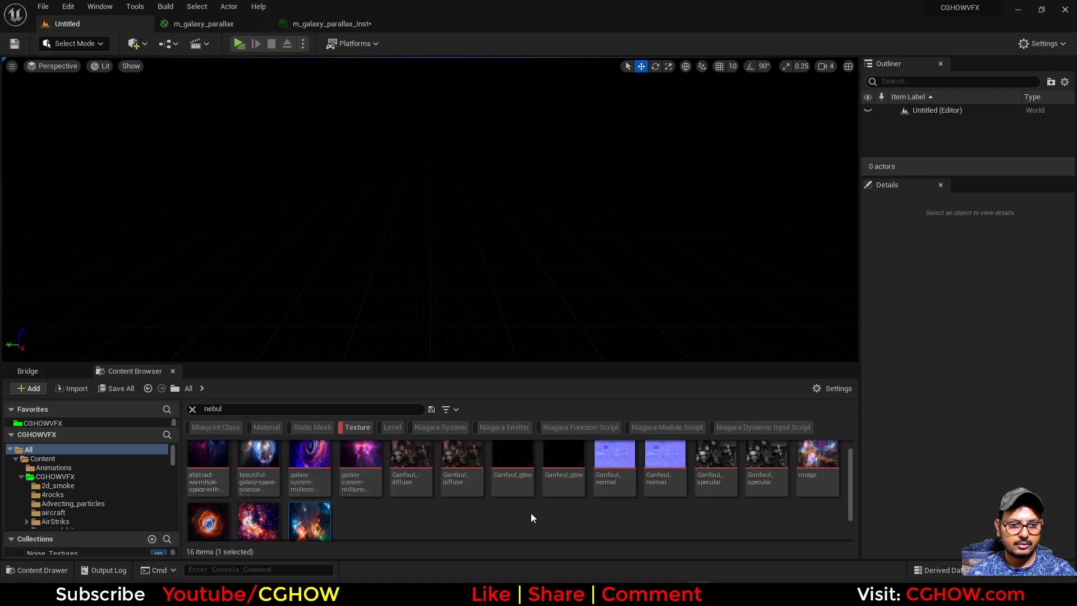
pyautogui.click(357, 427)
pyautogui.click(348, 424)
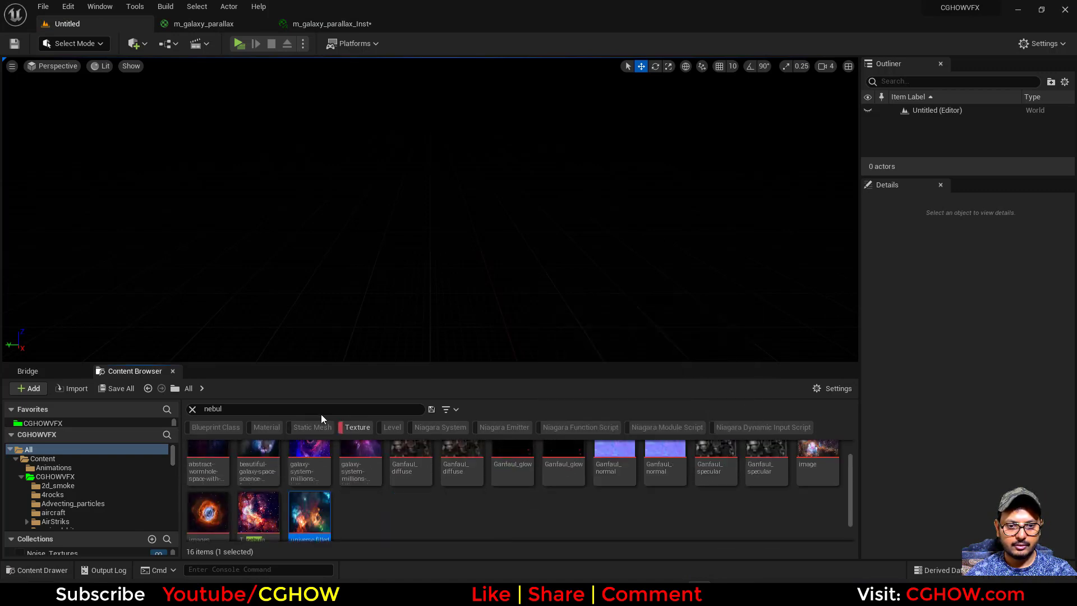
pyautogui.write('noise')
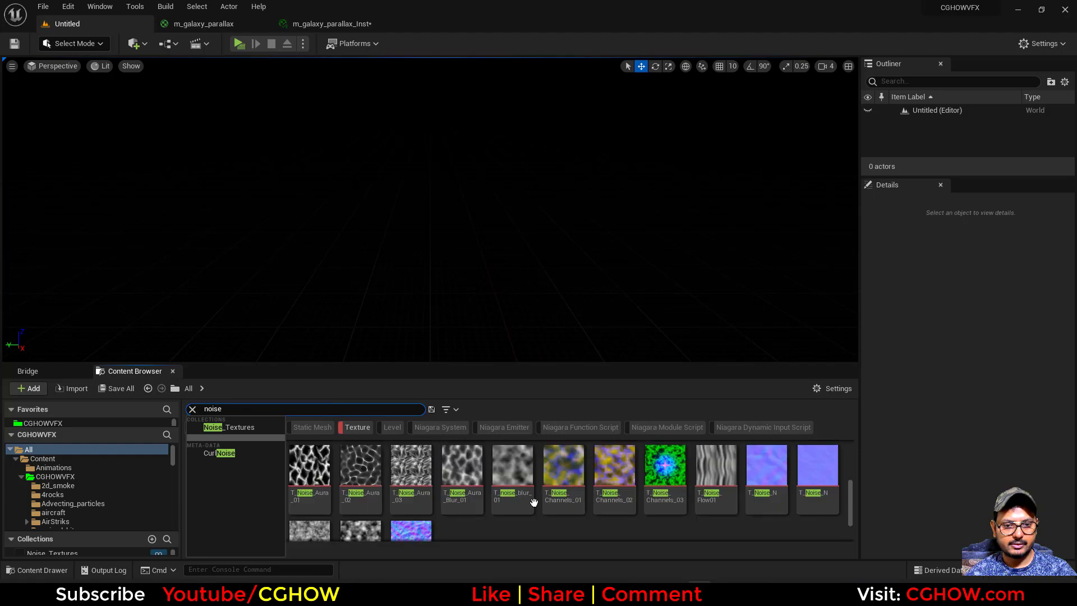
pyautogui.scroll(2, 546, 507)
pyautogui.scroll(2, 667, 496)
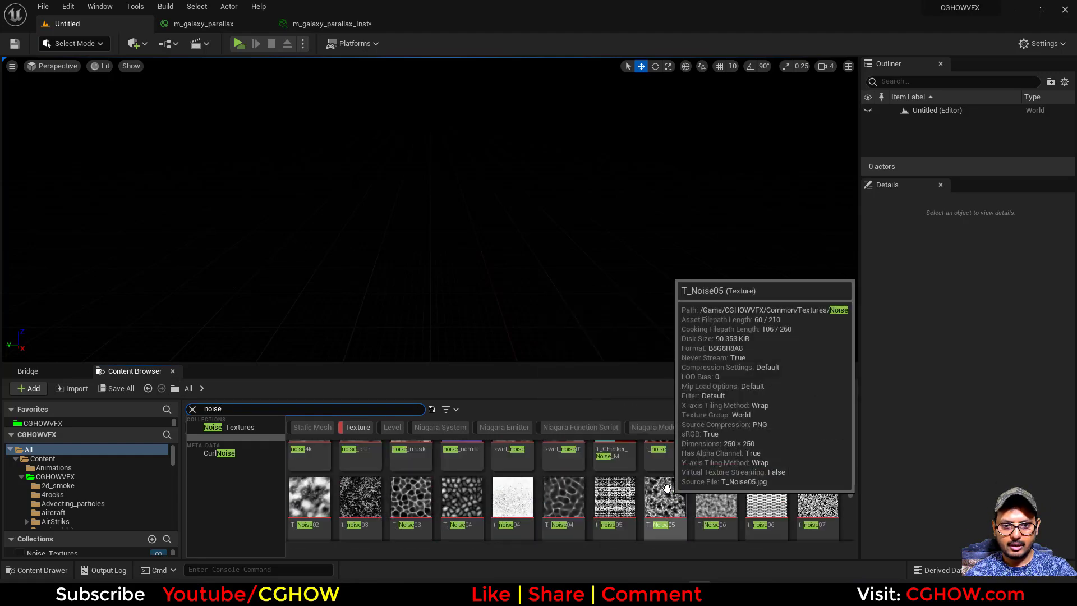
pyautogui.scroll(2, 749, 473)
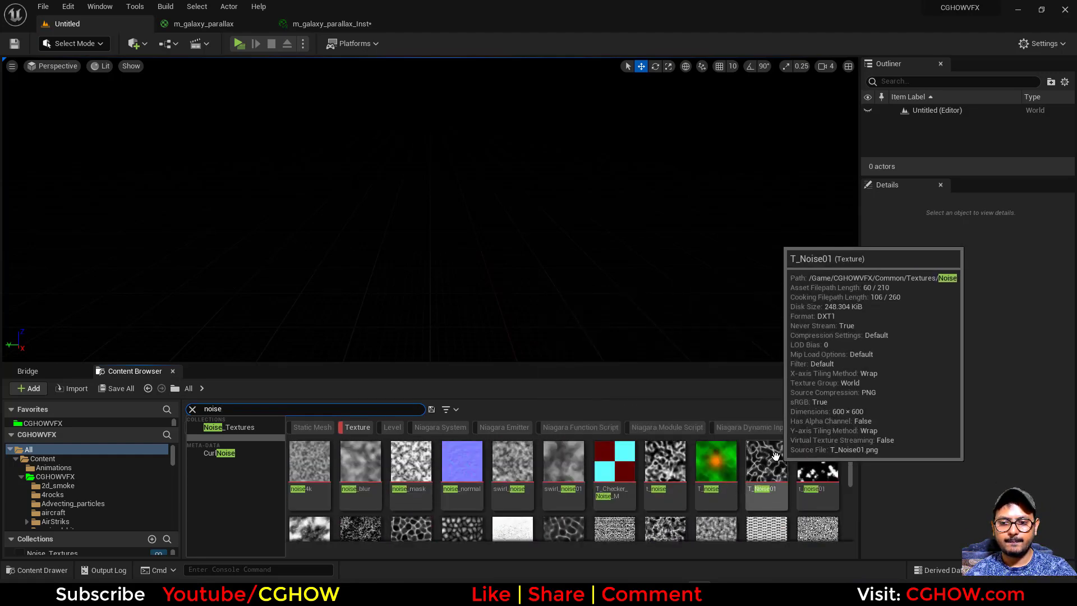
# - Assign T_Noise01 to the instance's texture parameter and examine it on the plane from a closer angle
pyautogui.click(751, 473)
pyautogui.click(317, 24)
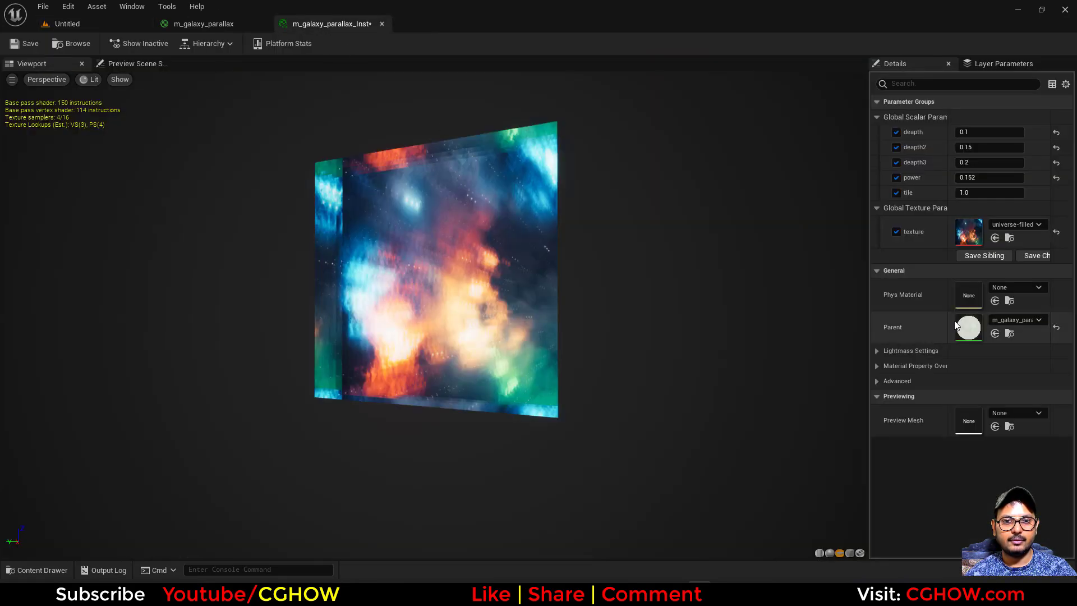
pyautogui.click(994, 238)
pyautogui.moveTo(673, 257); pyautogui.dragTo(672, 325, button='right')
pyautogui.moveTo(672, 257); pyautogui.dragTo(560, 292)
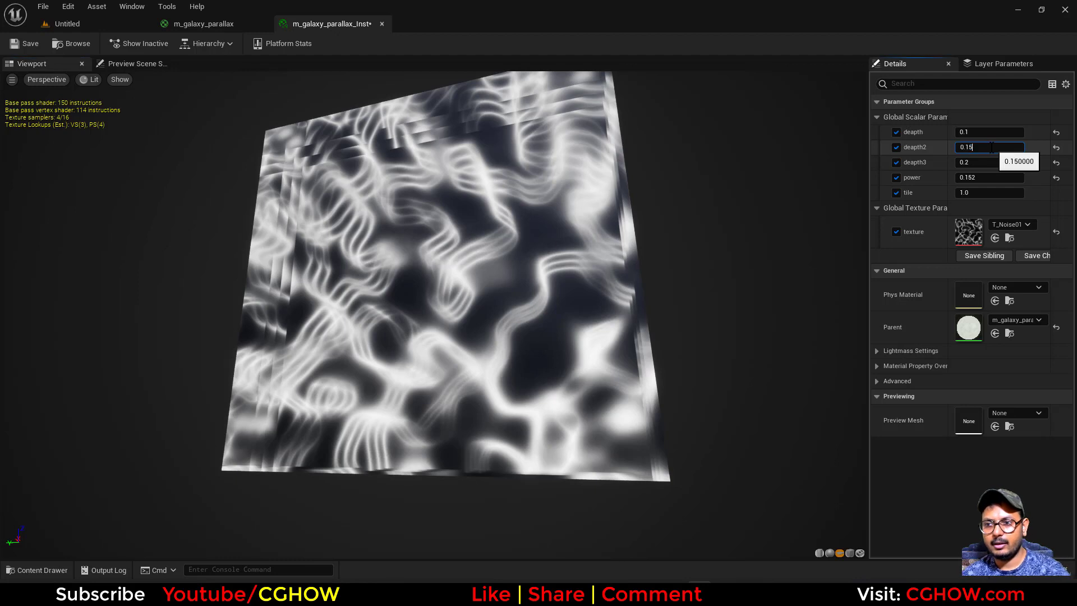
# - Set deapth2 to 0.11 and deapth3 to 0.12, and inspect the noise layers up close
pyautogui.press('Return')
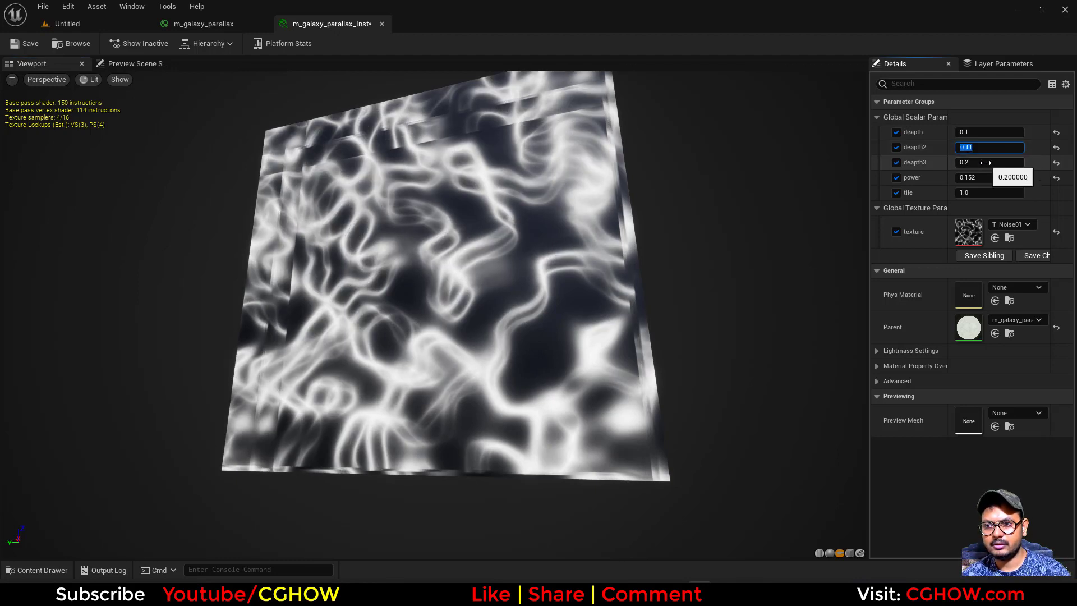
pyautogui.write('2')
pyautogui.press('Return')
pyautogui.moveTo(466, 240); pyautogui.dragTo(572, 256)
pyautogui.scroll(5, 490, 247)
# - Set deapth2 to 0.12 and examine the noise parallax on the plane from several angles
pyautogui.click(997, 146)
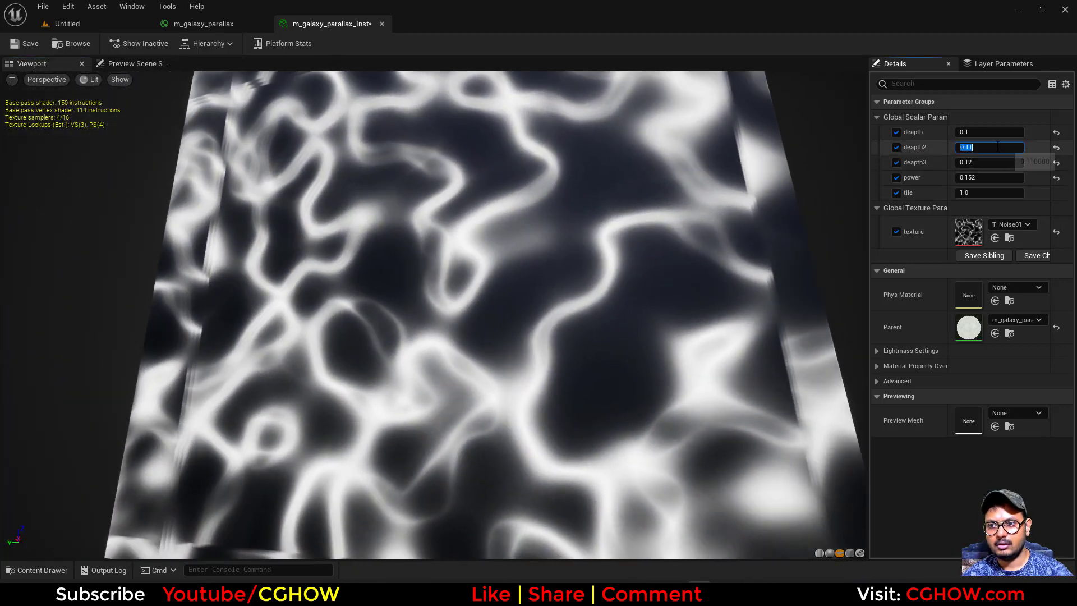
pyautogui.write('0.12')
pyautogui.press('Return')
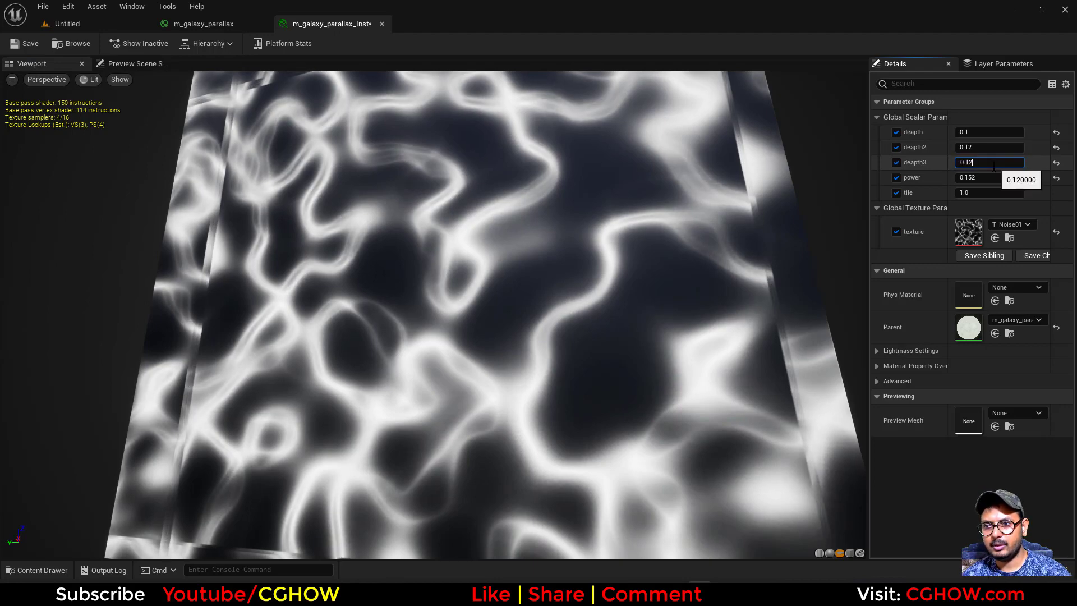
pyautogui.moveTo(555, 223); pyautogui.dragTo(572, 226)
pyautogui.moveTo(436, 314); pyautogui.dragTo(370, 314)
pyautogui.moveTo(370, 314); pyautogui.dragTo(371, 337, button='right')
pyautogui.moveTo(370, 336); pyautogui.dragTo(322, 152)
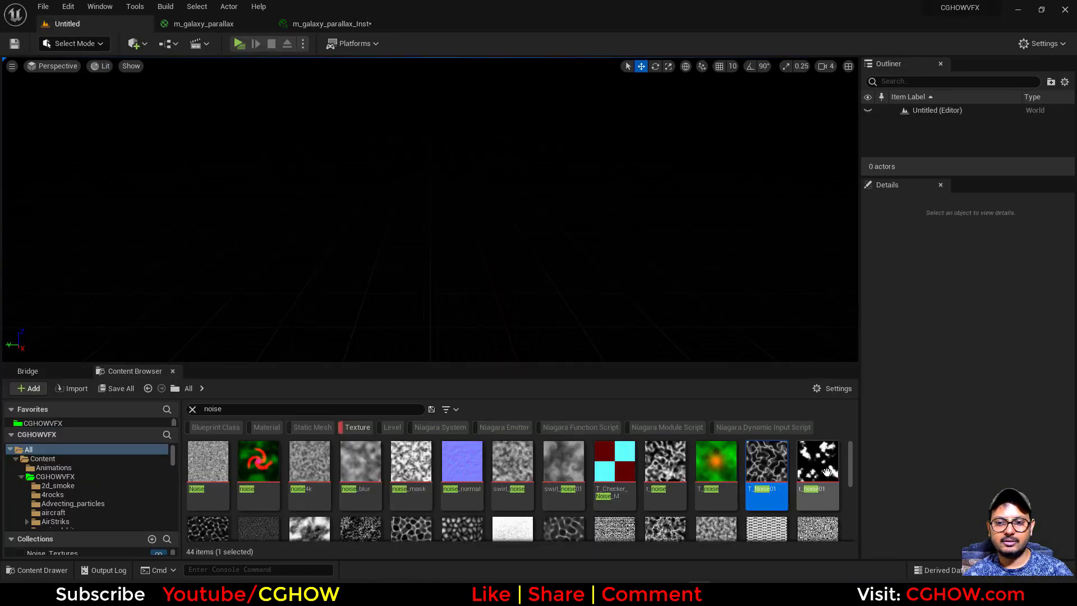
# - Find a T_Noise_Aura texture among the noise textures, try it in the instance's texture parameter, and view the plane from another angle
pyautogui.scroll(-5, 827, 473)
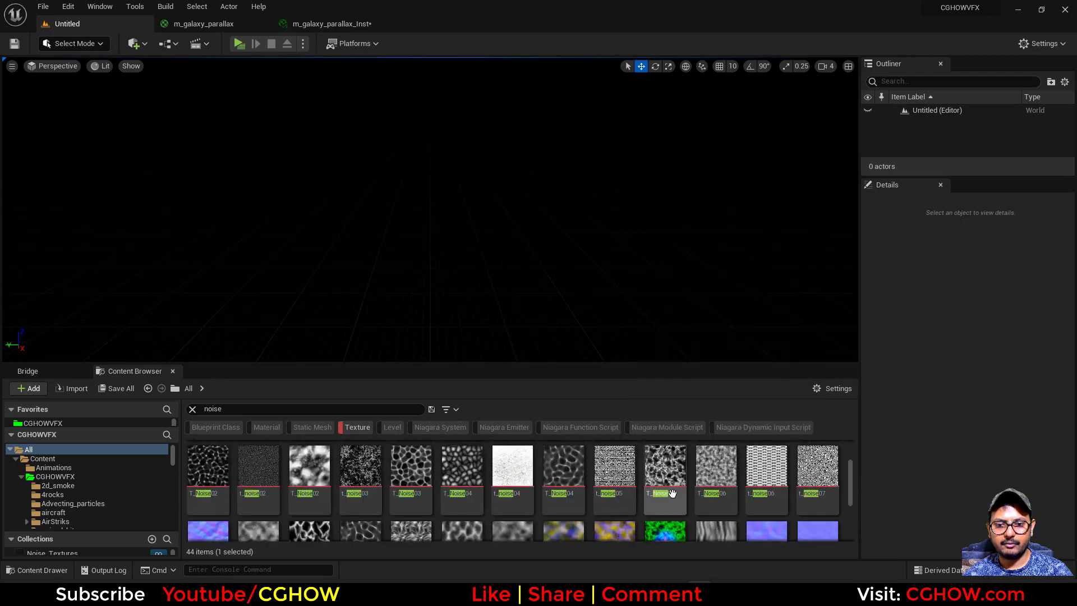
pyautogui.scroll(2, 654, 492)
pyautogui.scroll(-3, 624, 483)
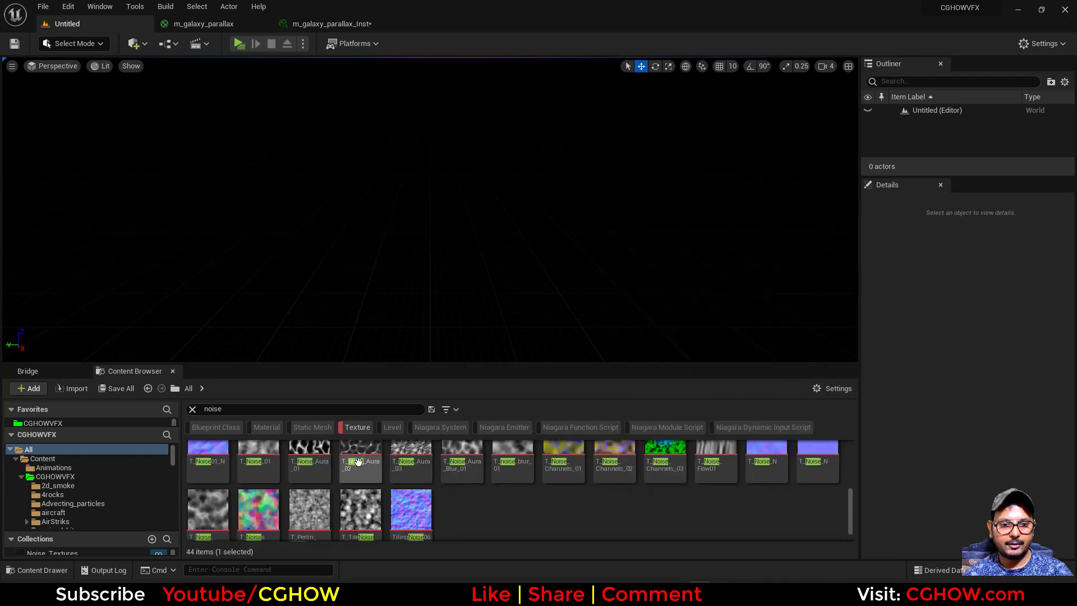
pyautogui.click(333, 25)
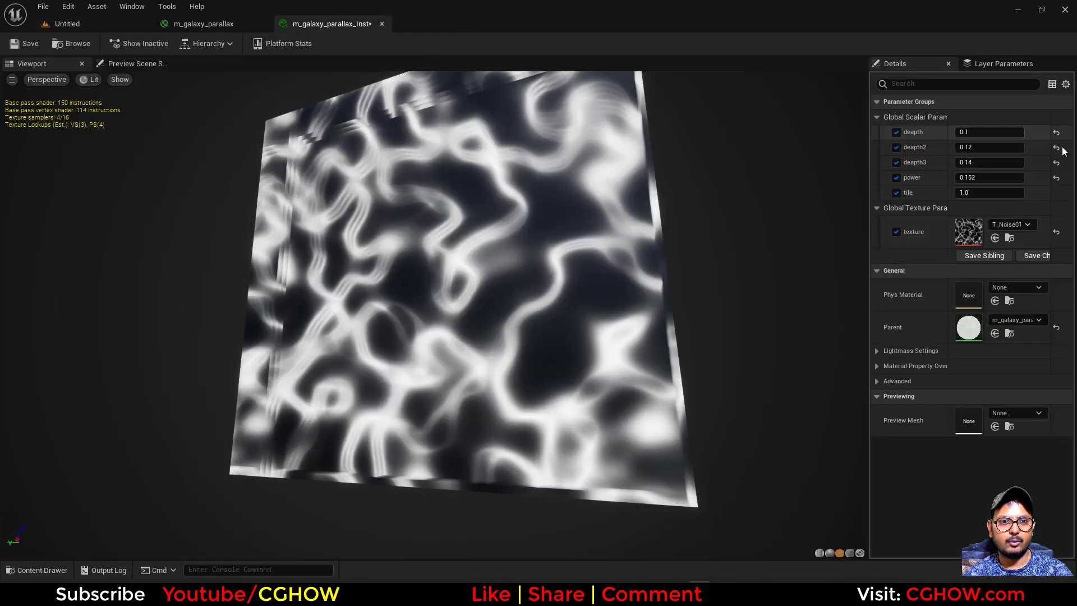
pyautogui.click(994, 238)
pyautogui.moveTo(634, 253); pyautogui.dragTo(124, 43)
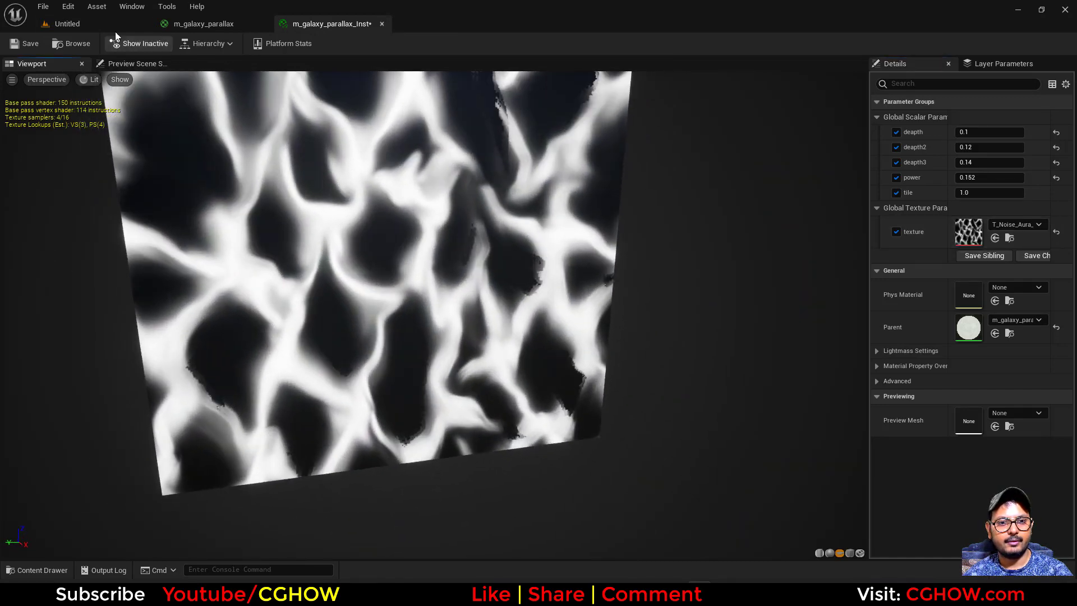
# - Reassign T_Noise01 to the instance's texture parameter and examine its parallax on the plane up close
pyautogui.click(113, 29)
pyautogui.scroll(1, 541, 509)
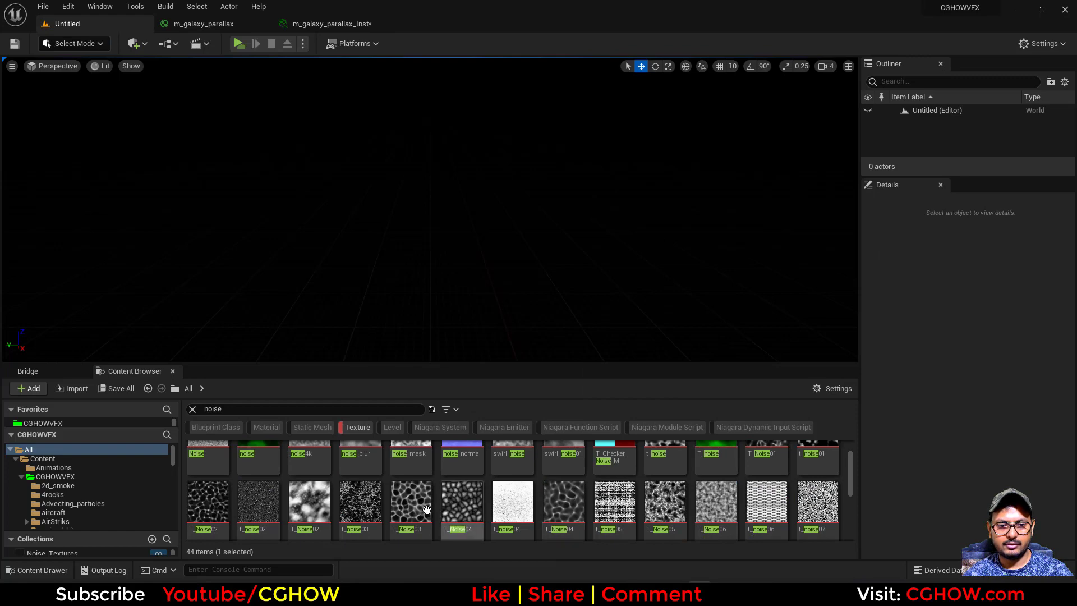
pyautogui.scroll(1, 440, 513)
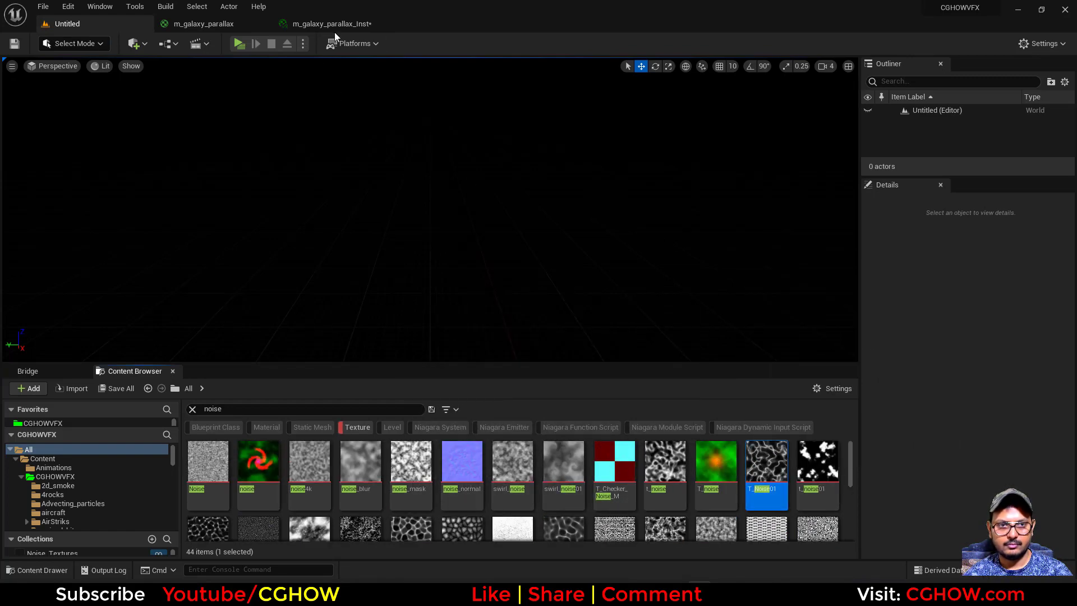
pyautogui.click(332, 24)
pyautogui.click(995, 237)
pyautogui.moveTo(385, 284); pyautogui.dragTo(406, 284)
pyautogui.scroll(5, 404, 280)
pyautogui.scroll(-4, 403, 281)
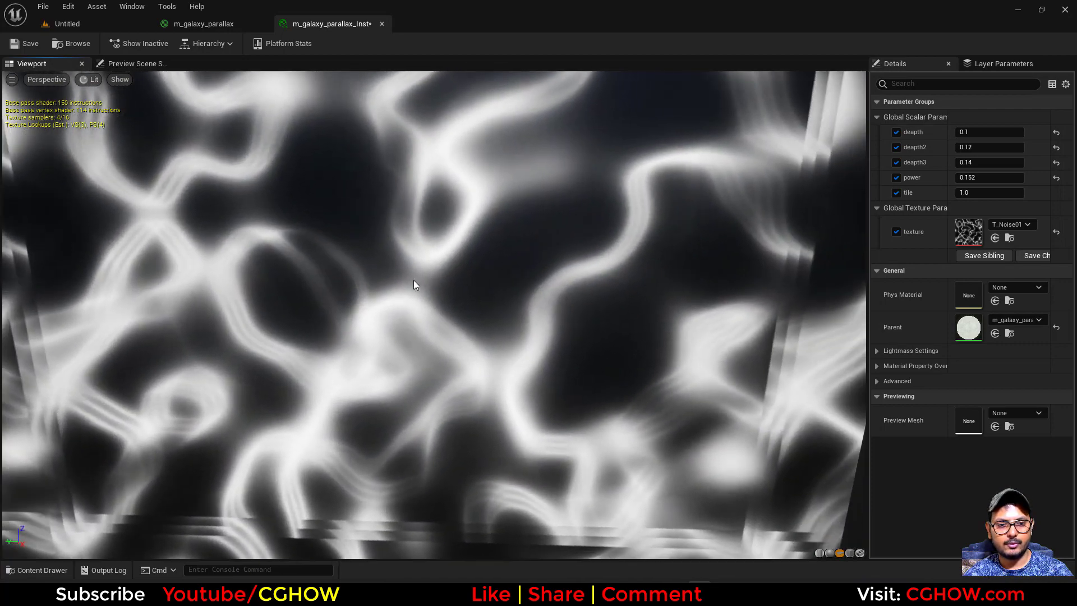